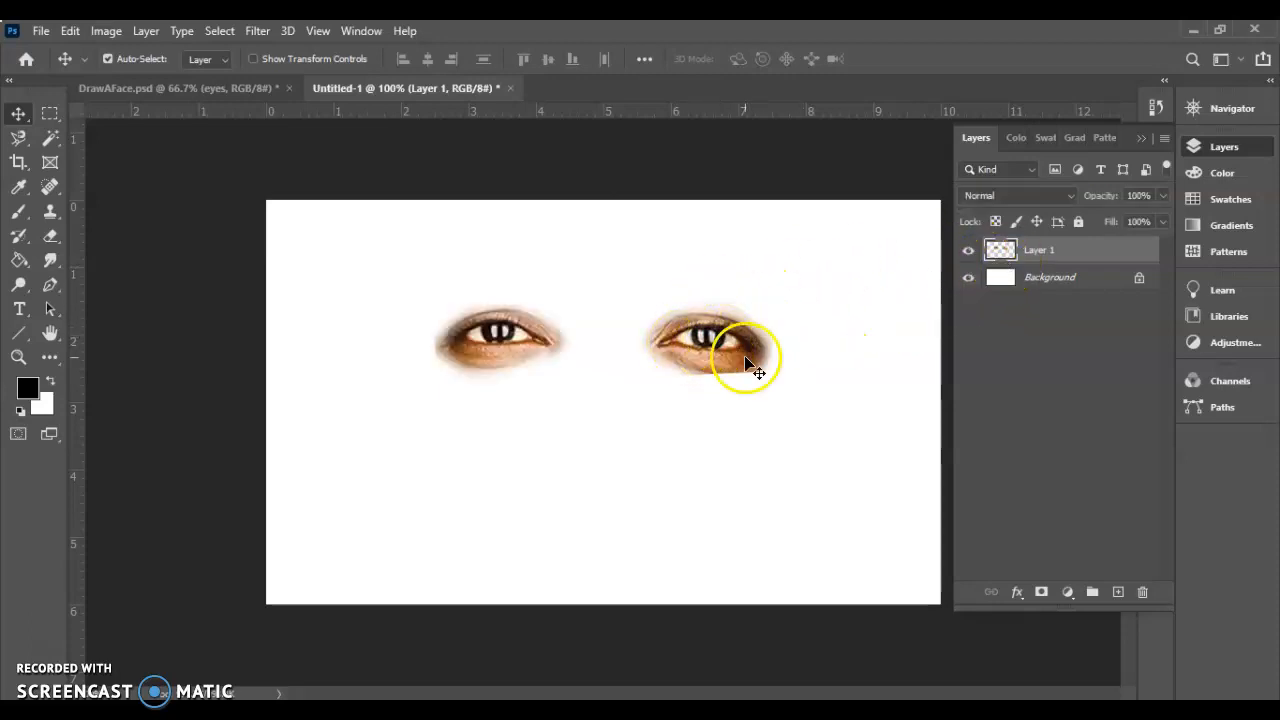
Zoom the view to 400% and centre it on the right-hand eye in the image
click(1222, 102)
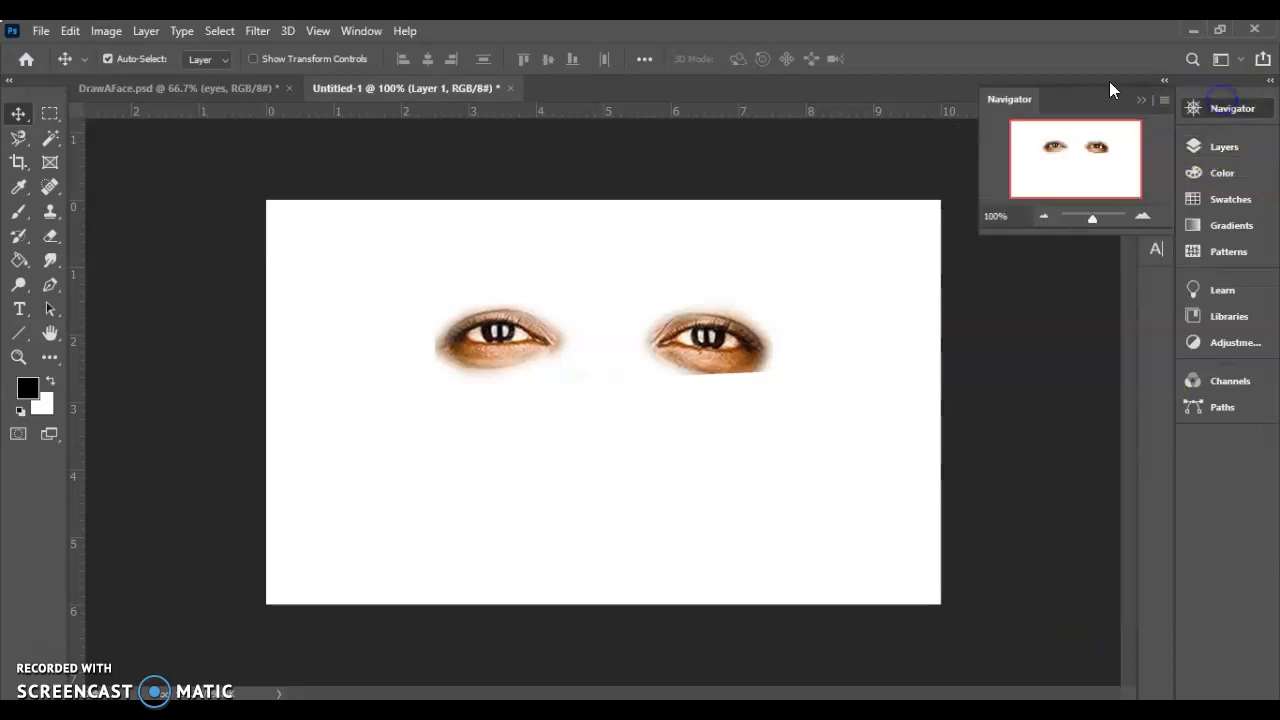
click(1143, 216)
click(1143, 216)
drag(1095, 188, 1082, 162)
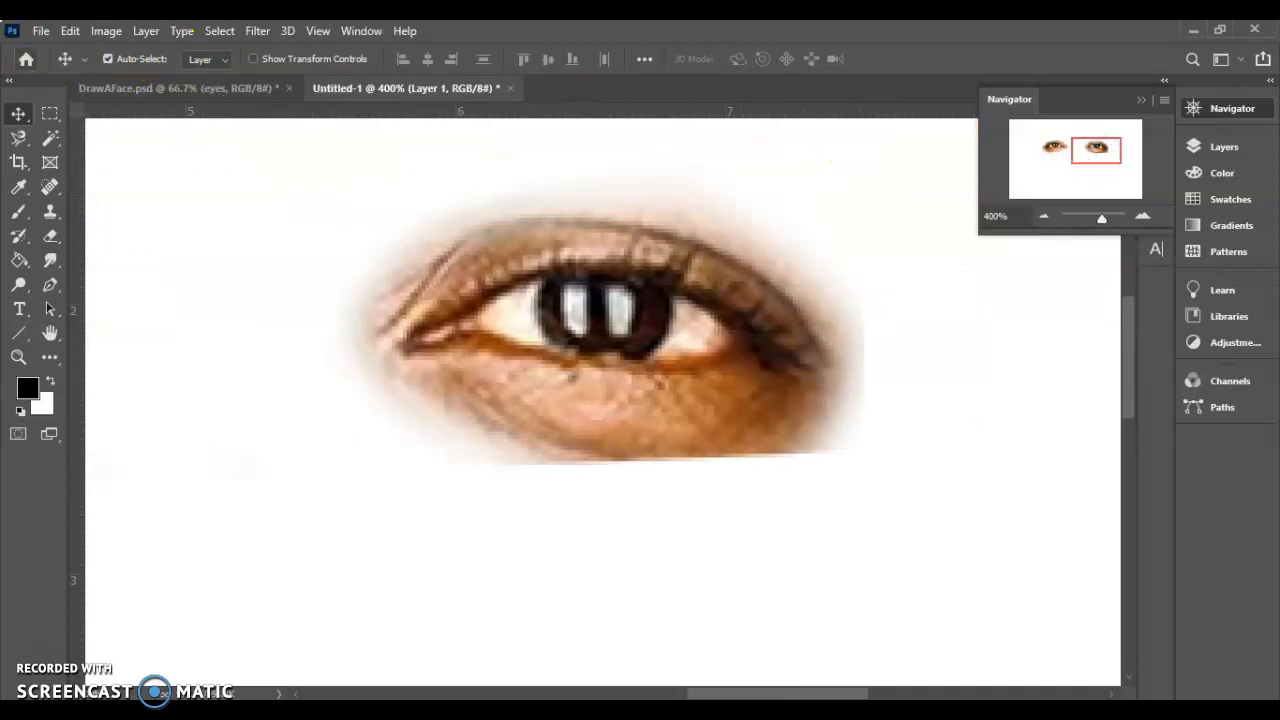
click(8, 84)
click(8, 84)
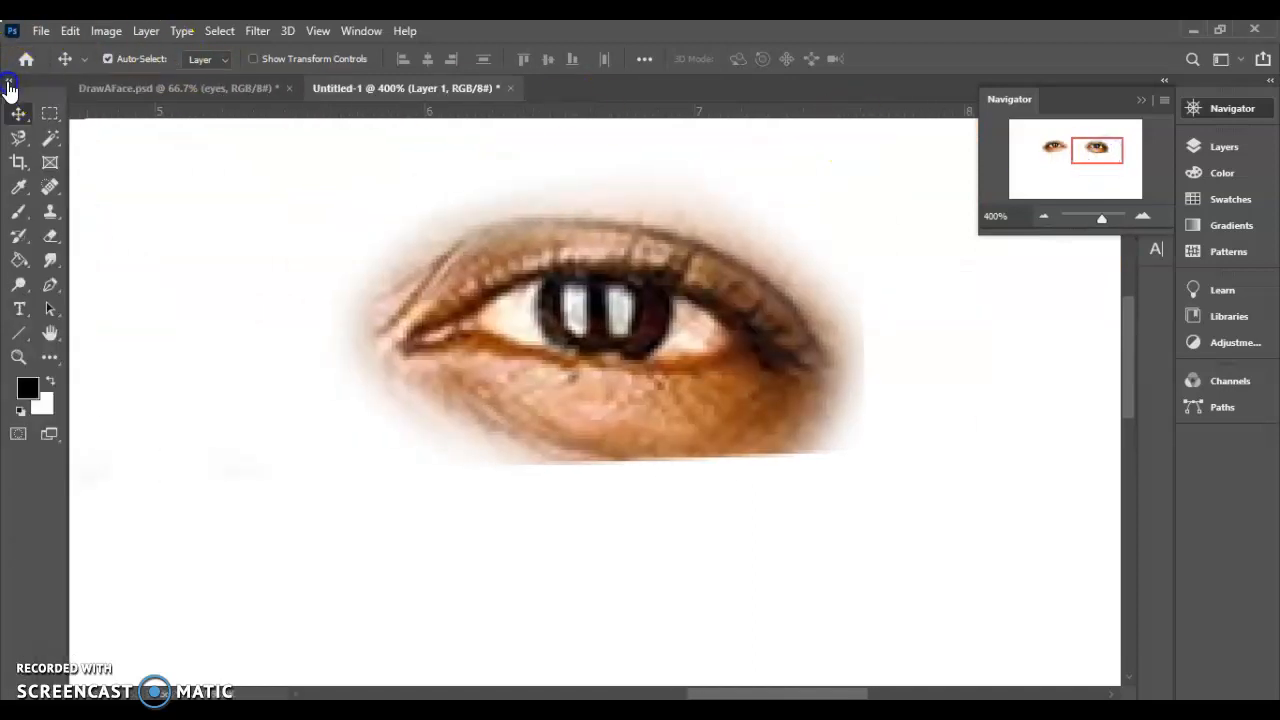
click(8, 84)
click(8, 84)
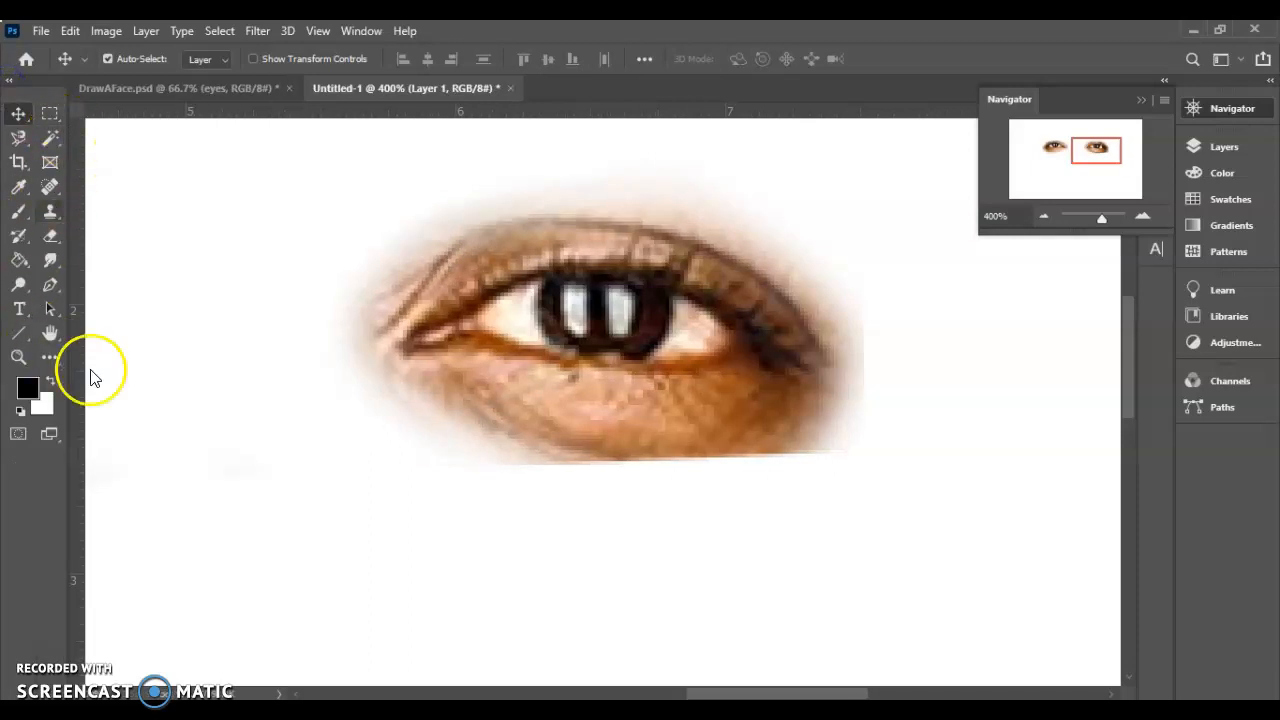
mouse_move(1094, 160)
mouse_down()
mouse_move(1036, 148)
mouse_move(1095, 148)
mouse_up()
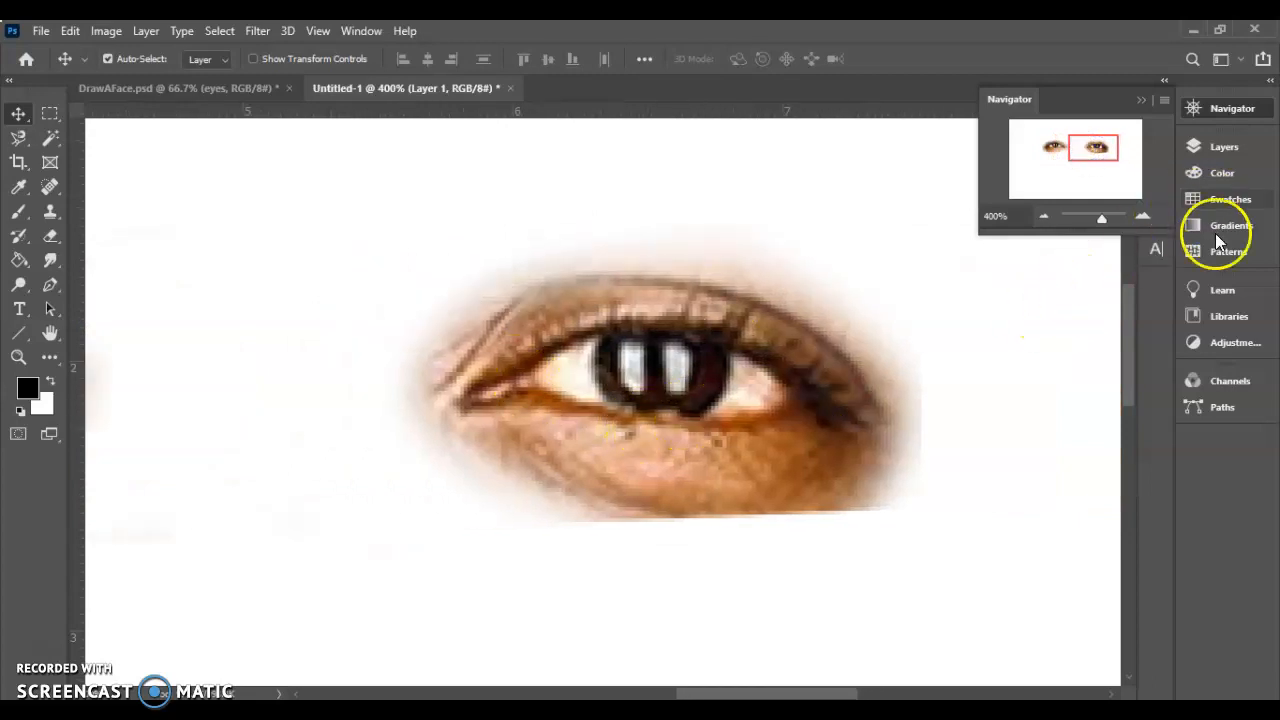
Rename the layer holding the eyes as photo and add a new layer named outline above it
click(1226, 148)
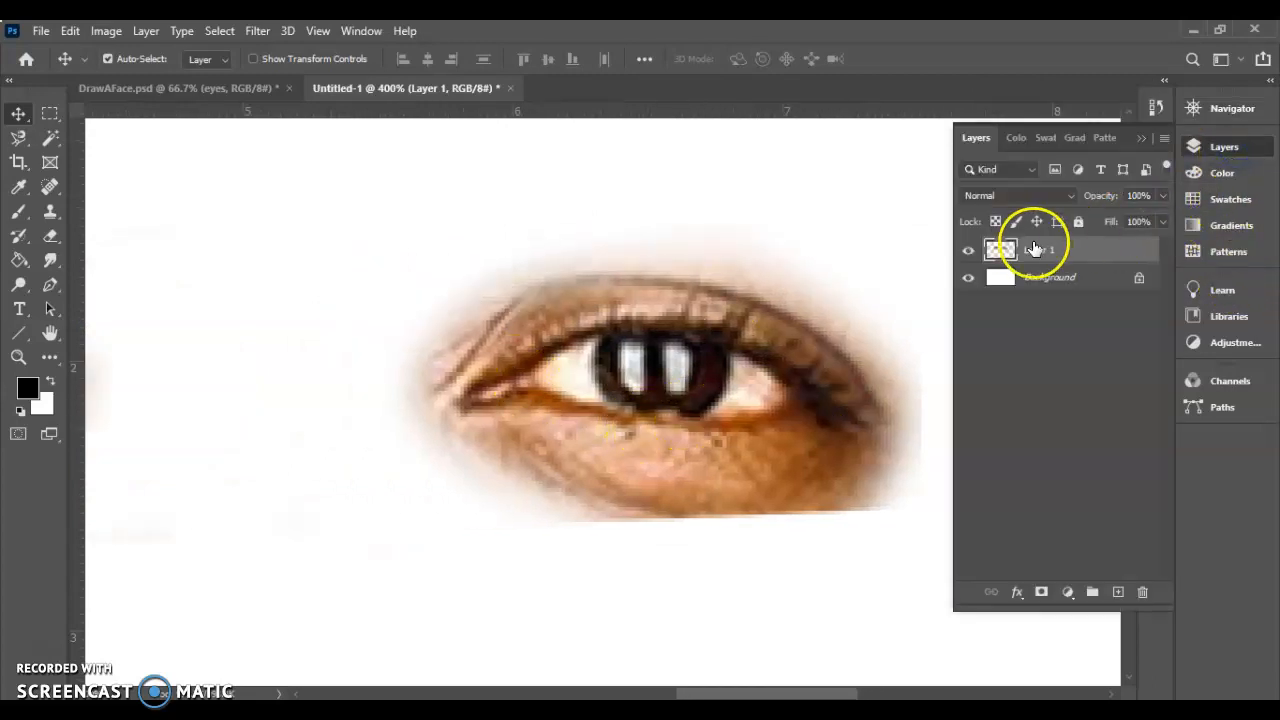
double_click(1043, 250)
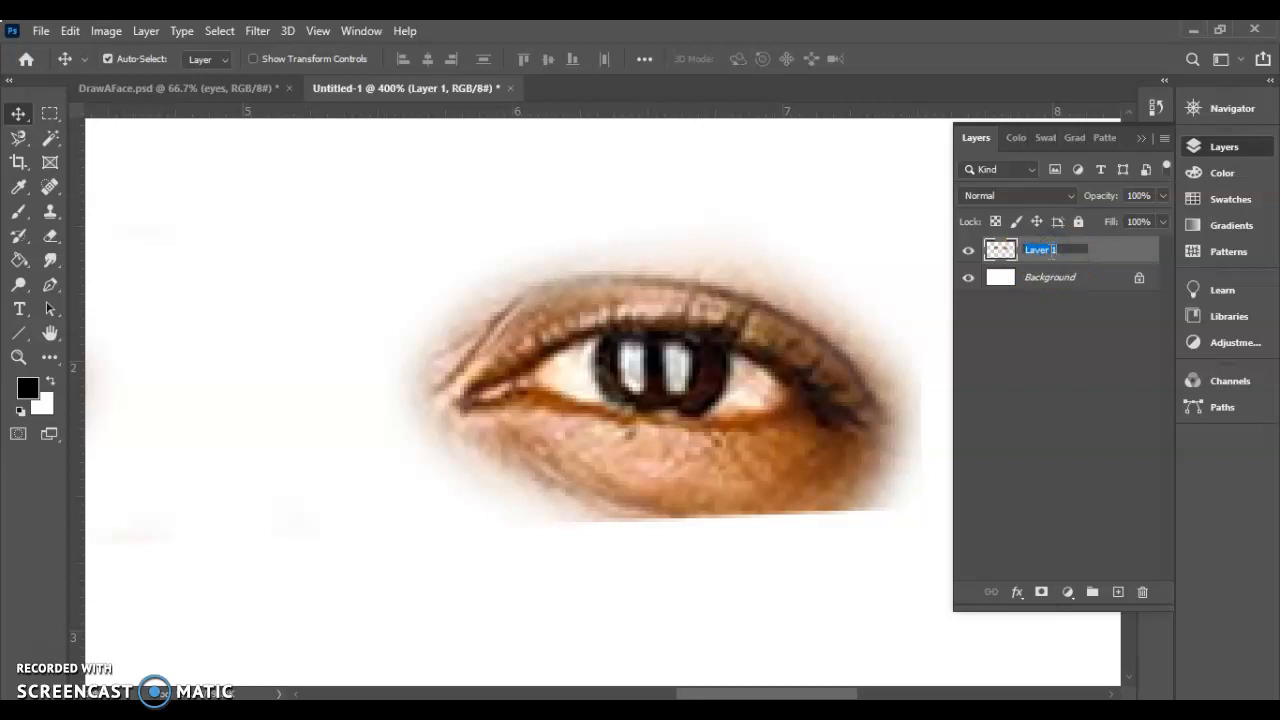
text(photo)
key(Return)
click(968, 251)
click(968, 251)
click(1025, 258)
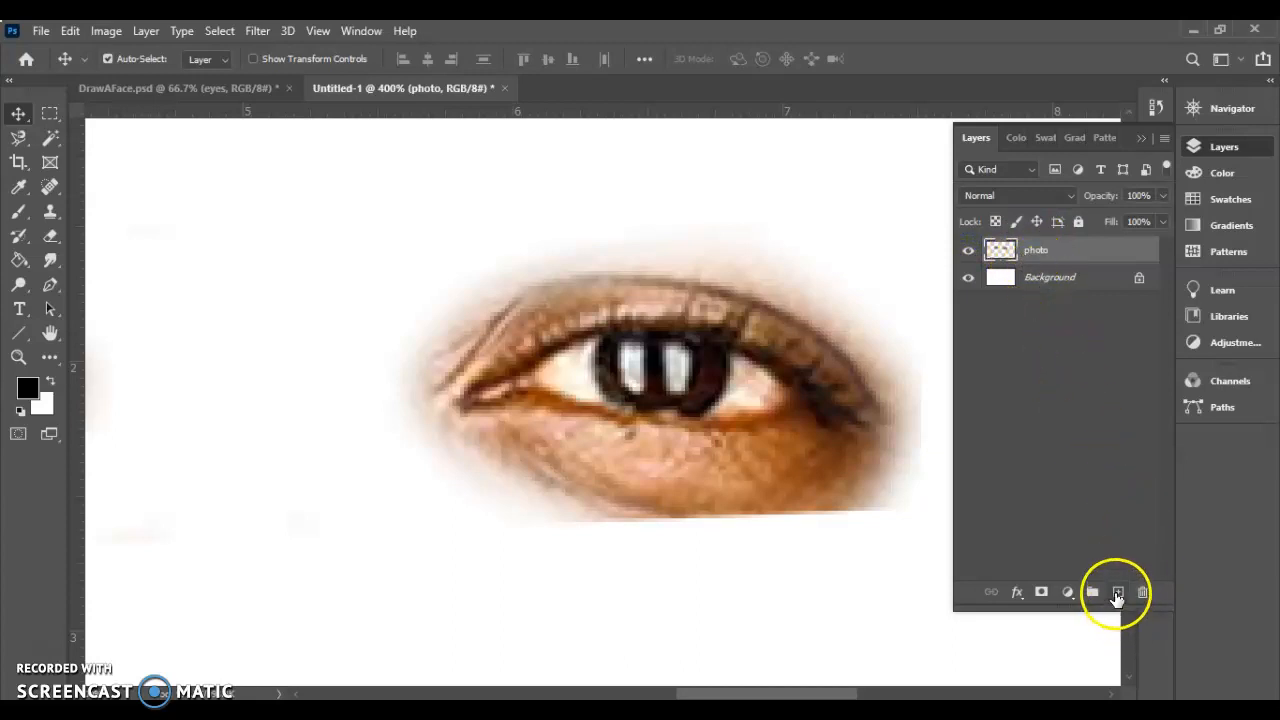
click(1117, 592)
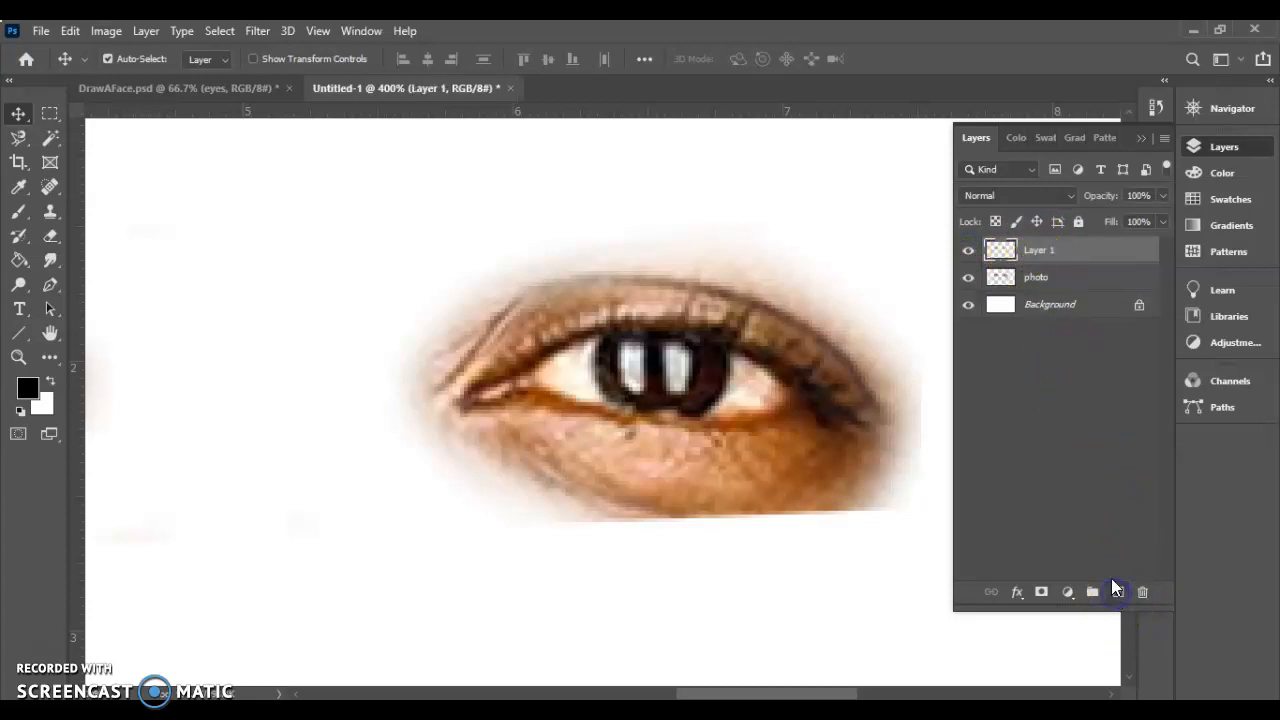
double_click(1040, 249)
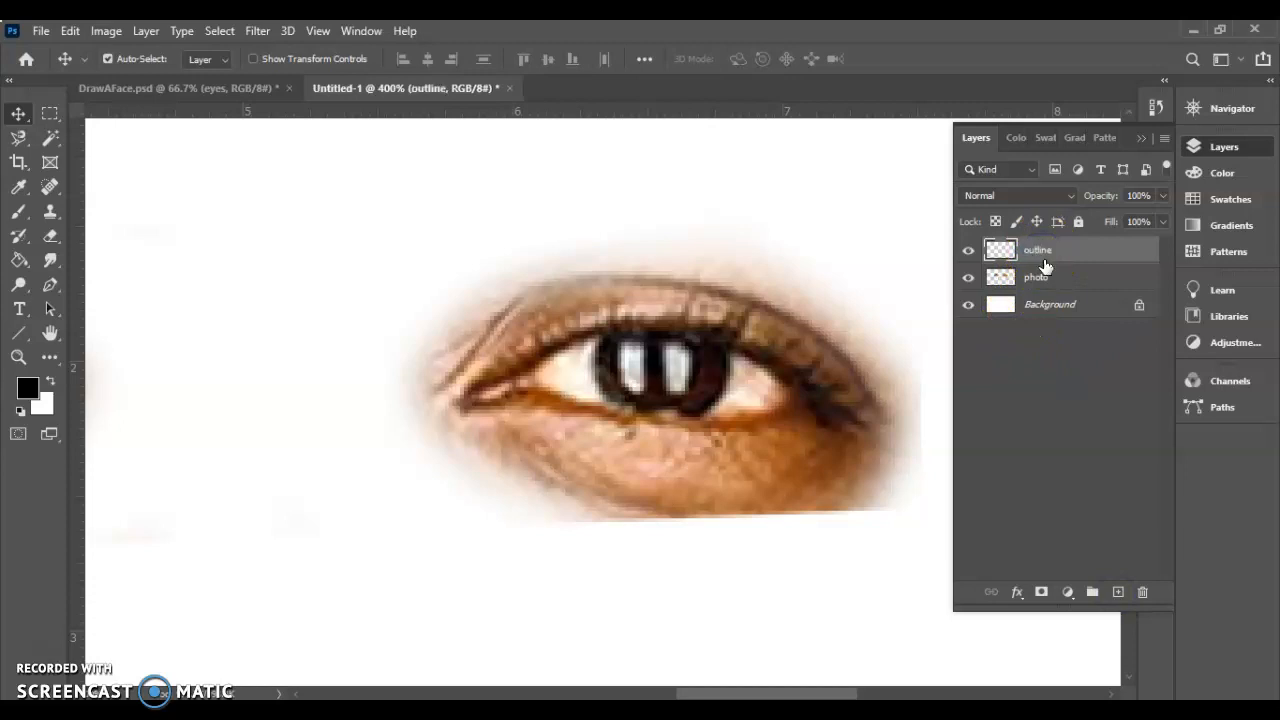
Set up the Brush tool with the Soft Round brush at a size of 2 px
click(17, 215)
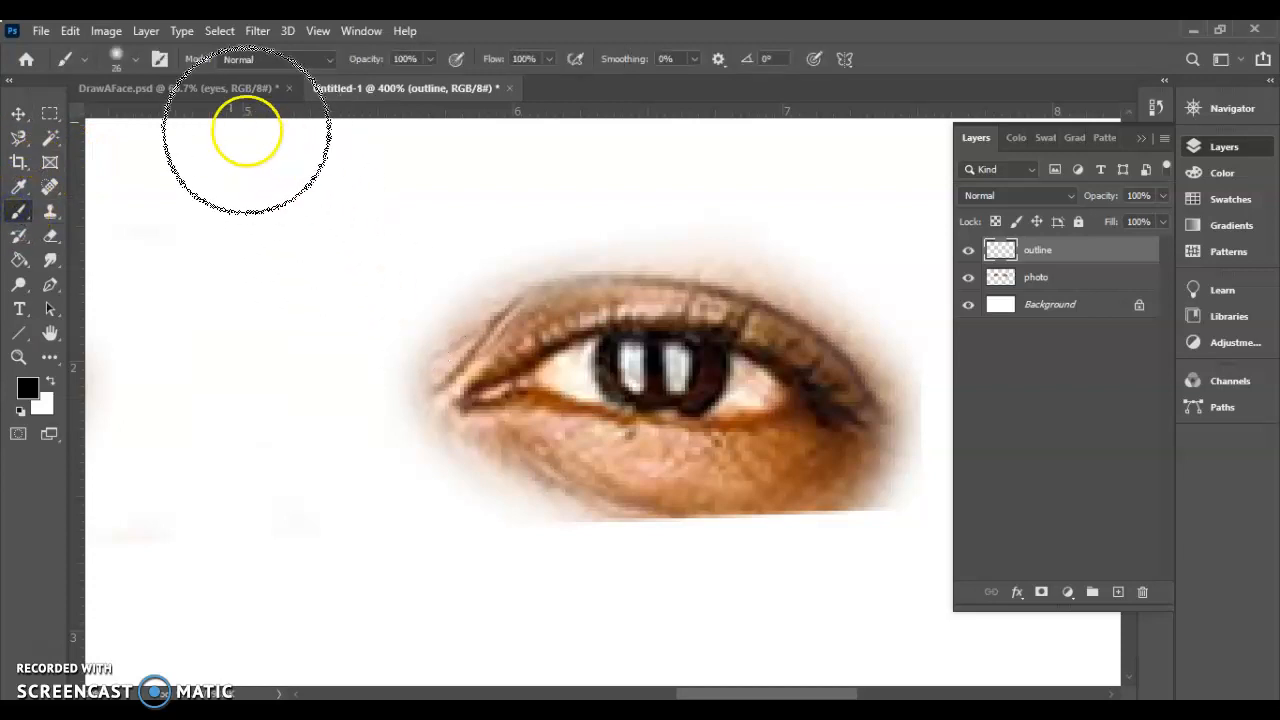
click(137, 60)
drag(118, 122, 111, 121)
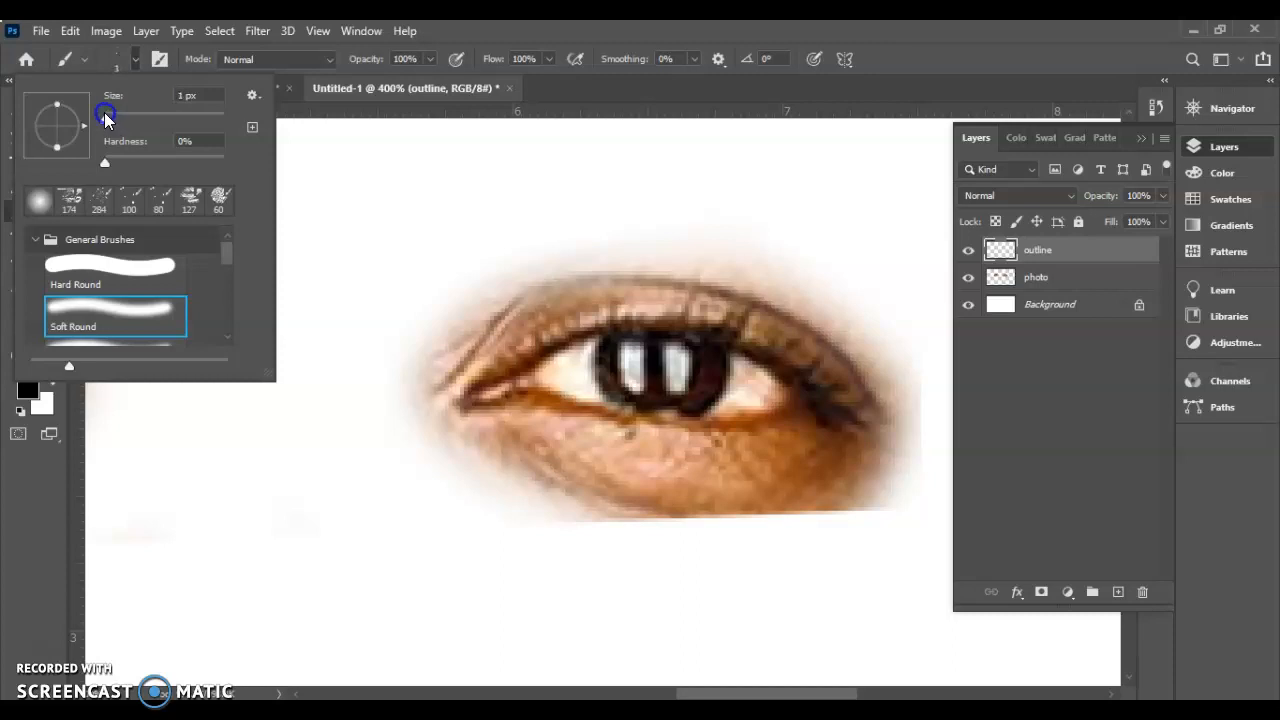
click(314, 80)
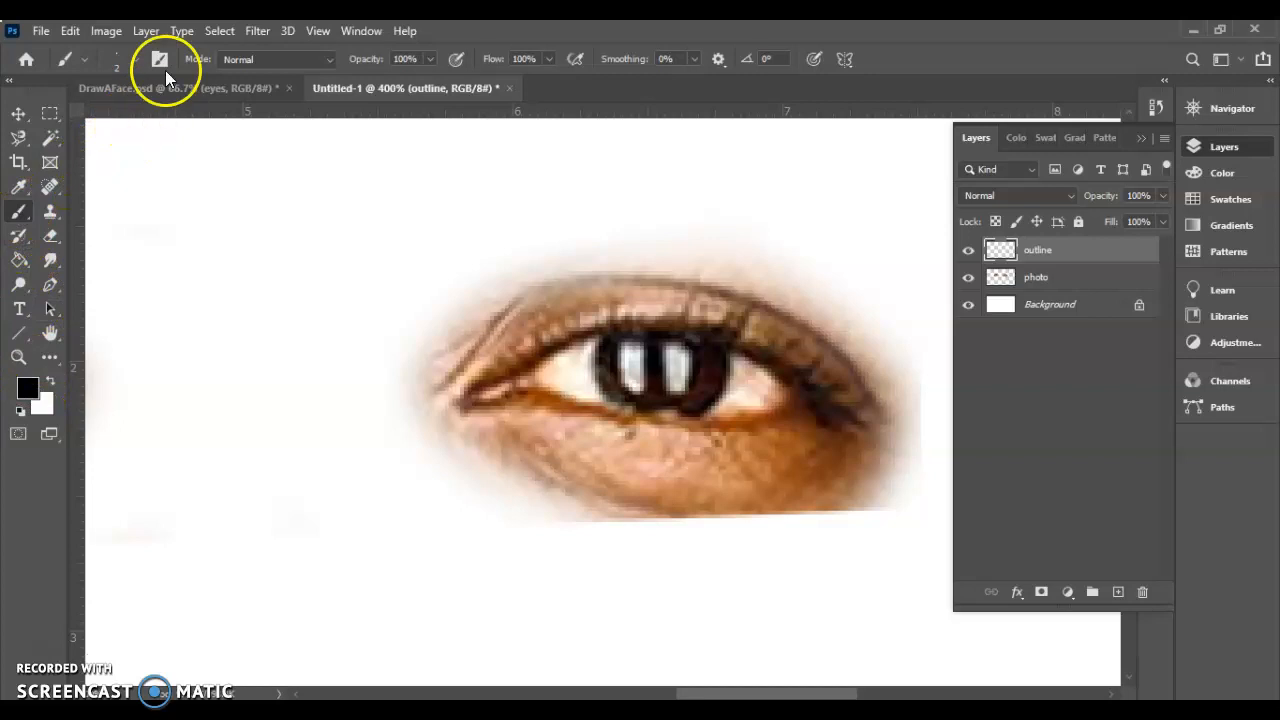
click(135, 52)
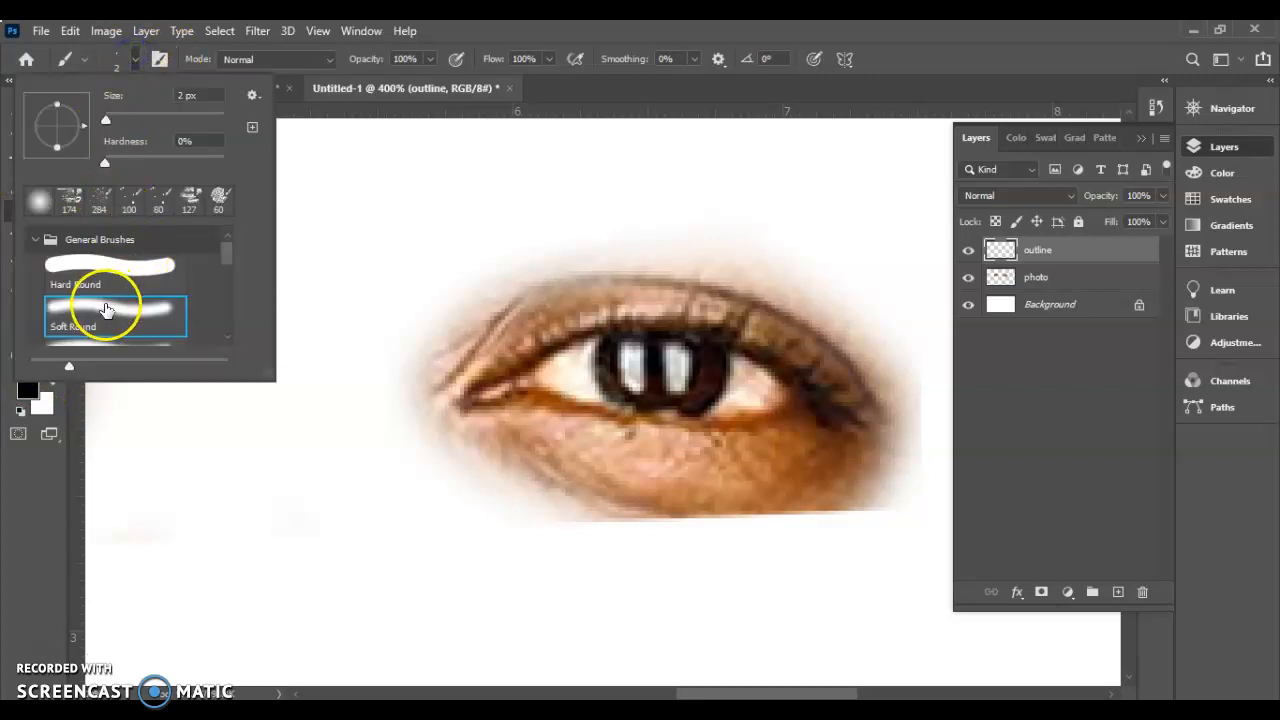
click(551, 34)
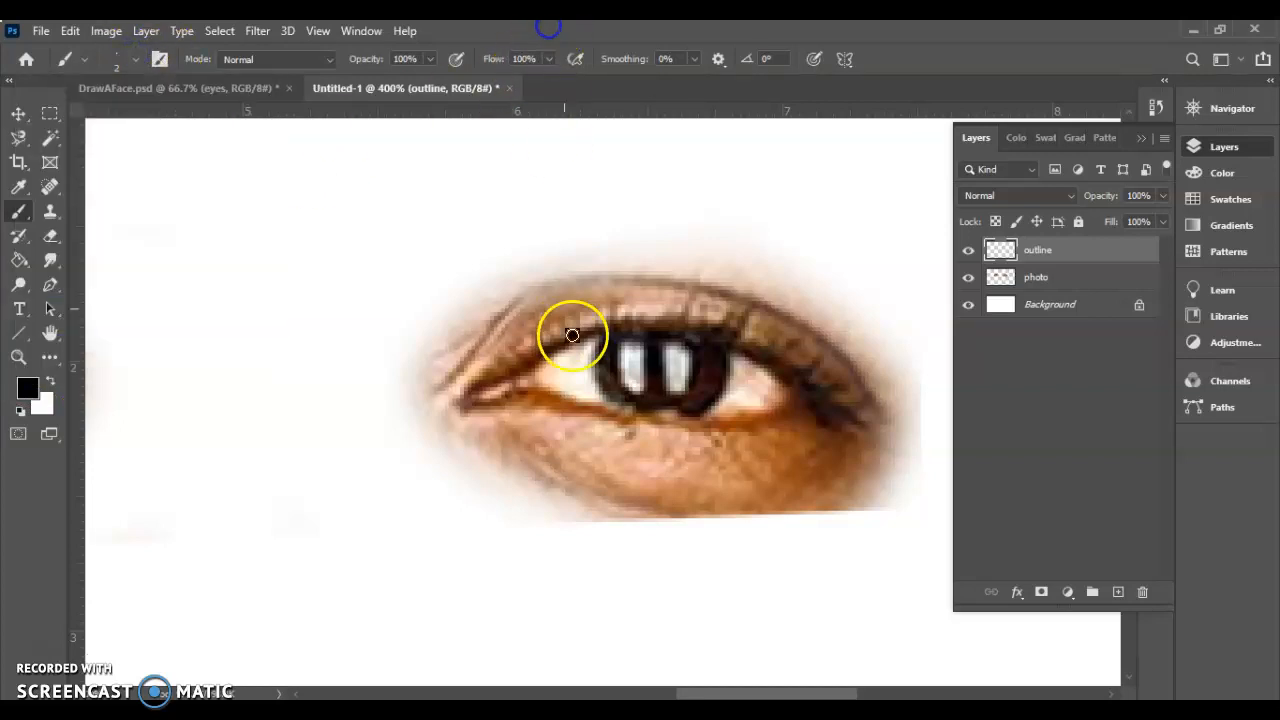
Trace the upper and lower lid edges, the inner corner, the iris and its two reflections in black on the outline layer
click(469, 389)
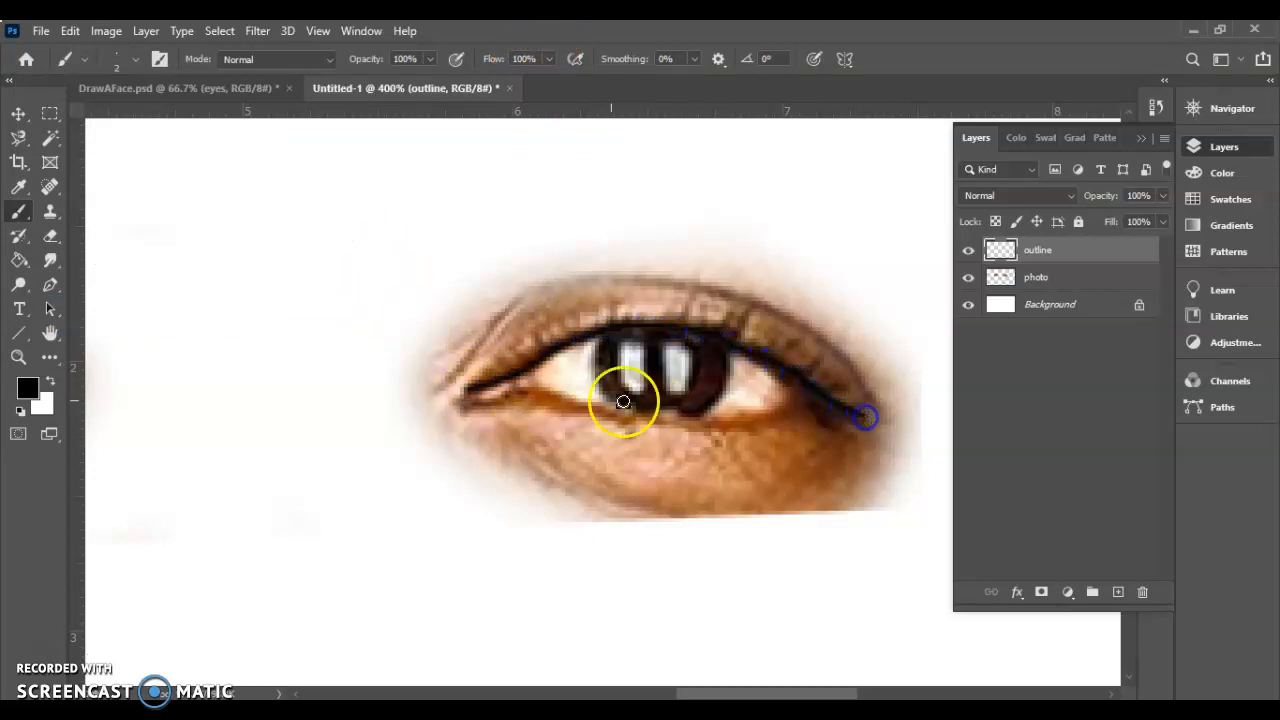
click(474, 408)
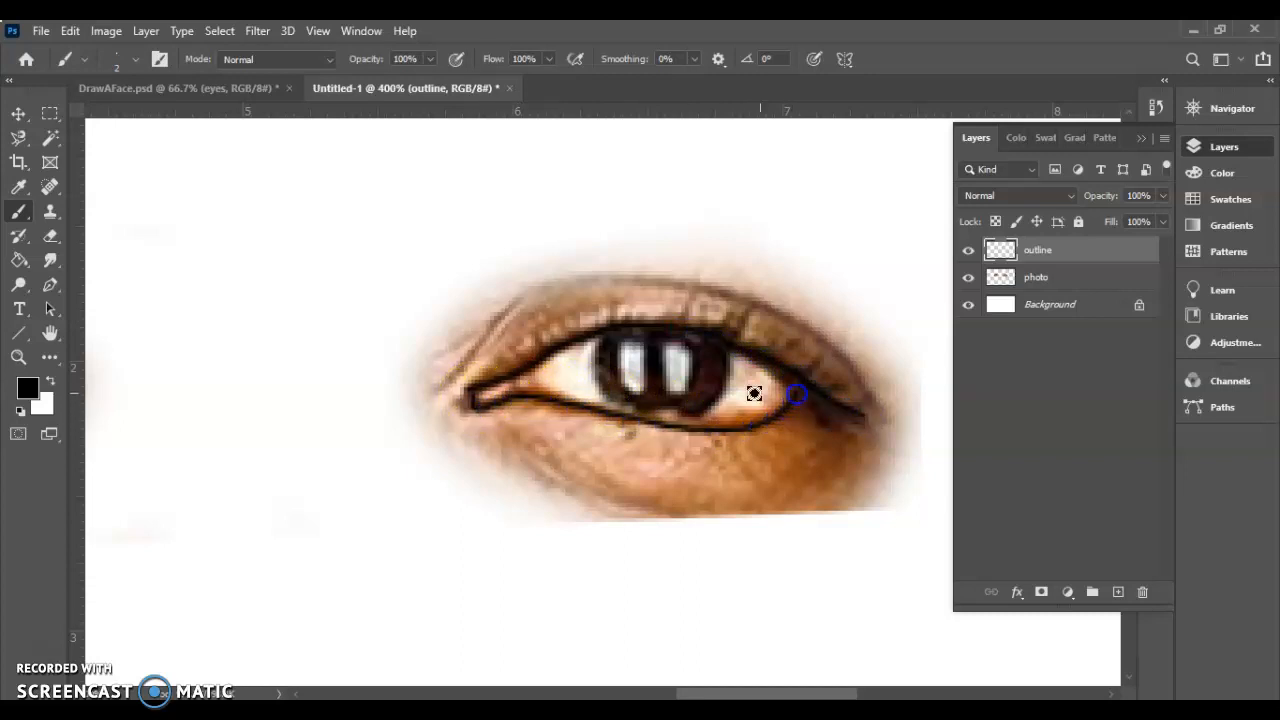
click(603, 343)
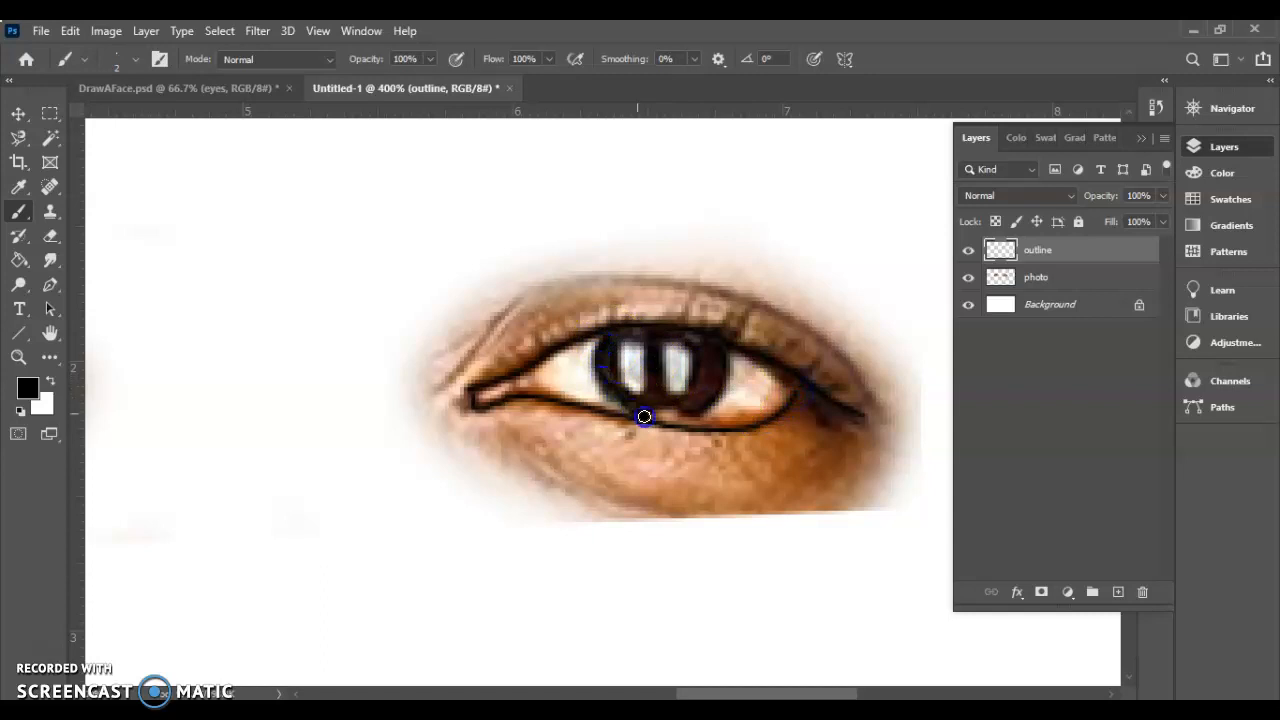
click(698, 421)
mouse_move(733, 355)
mouse_down()
mouse_move(633, 345)
mouse_move(632, 385)
mouse_up()
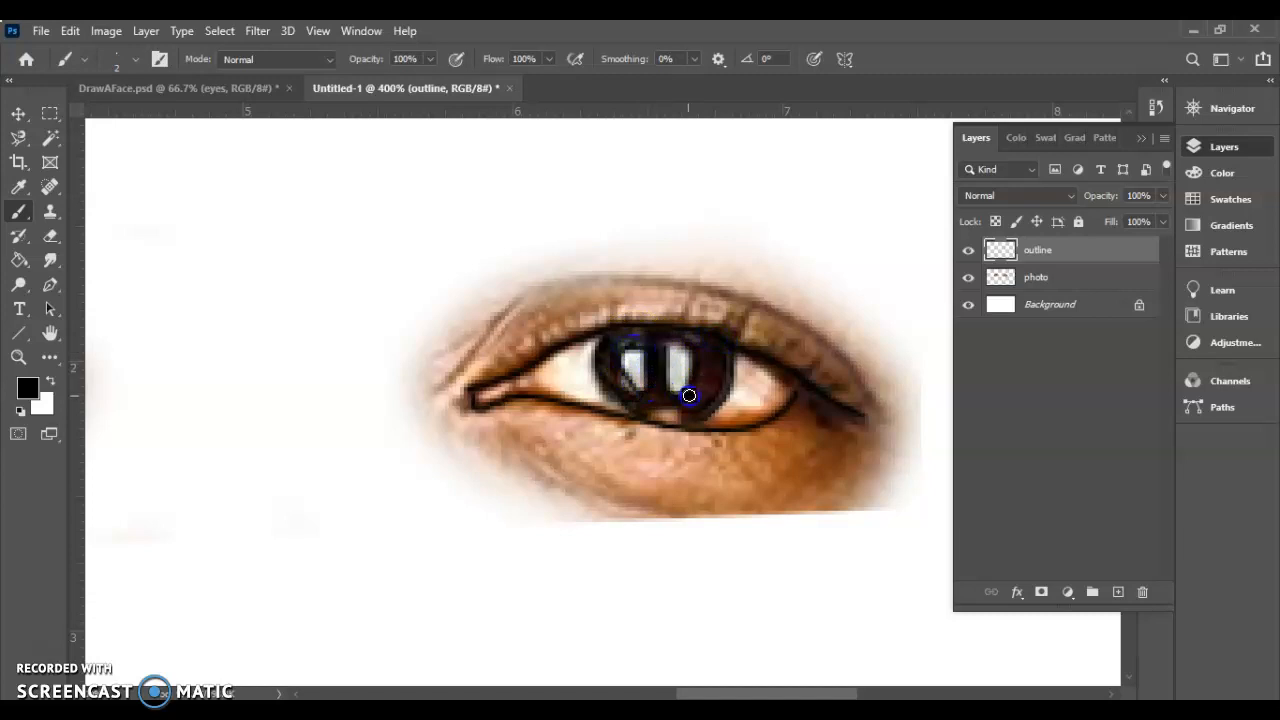
Trace the eyelid crease above the eye and two short fold lines below the lower lid
click(441, 372)
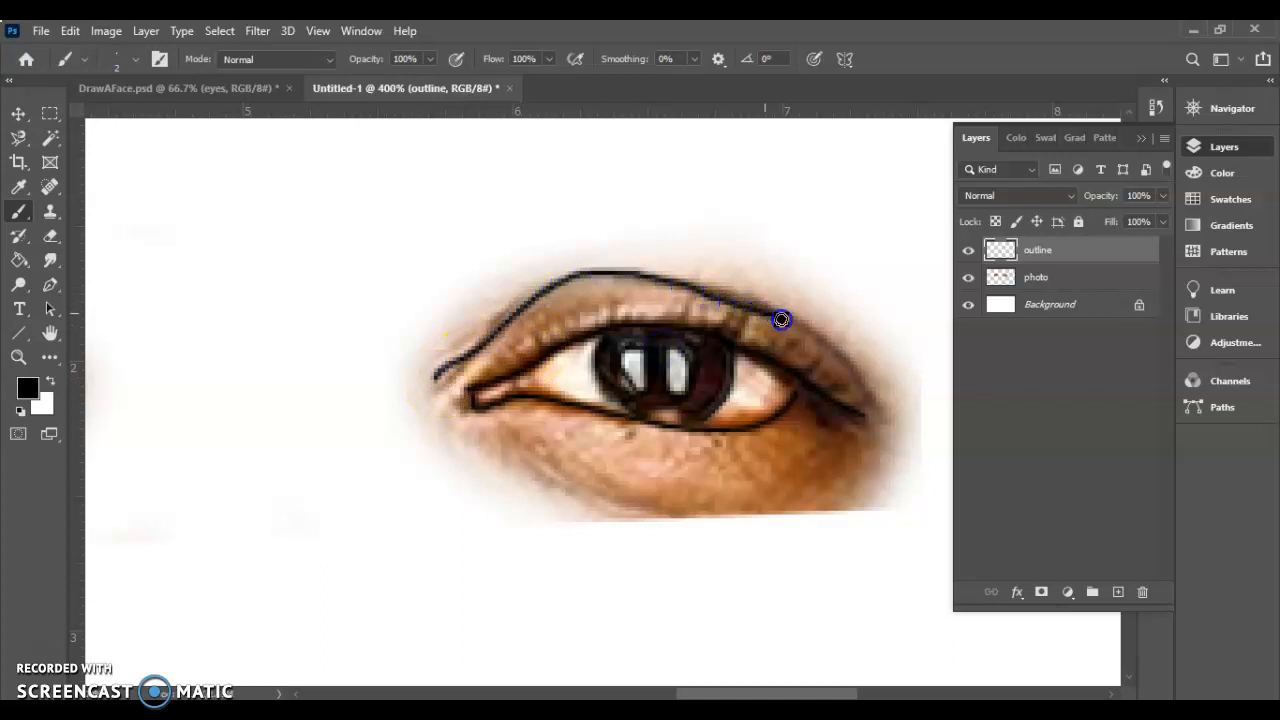
drag(904, 413, 907, 415)
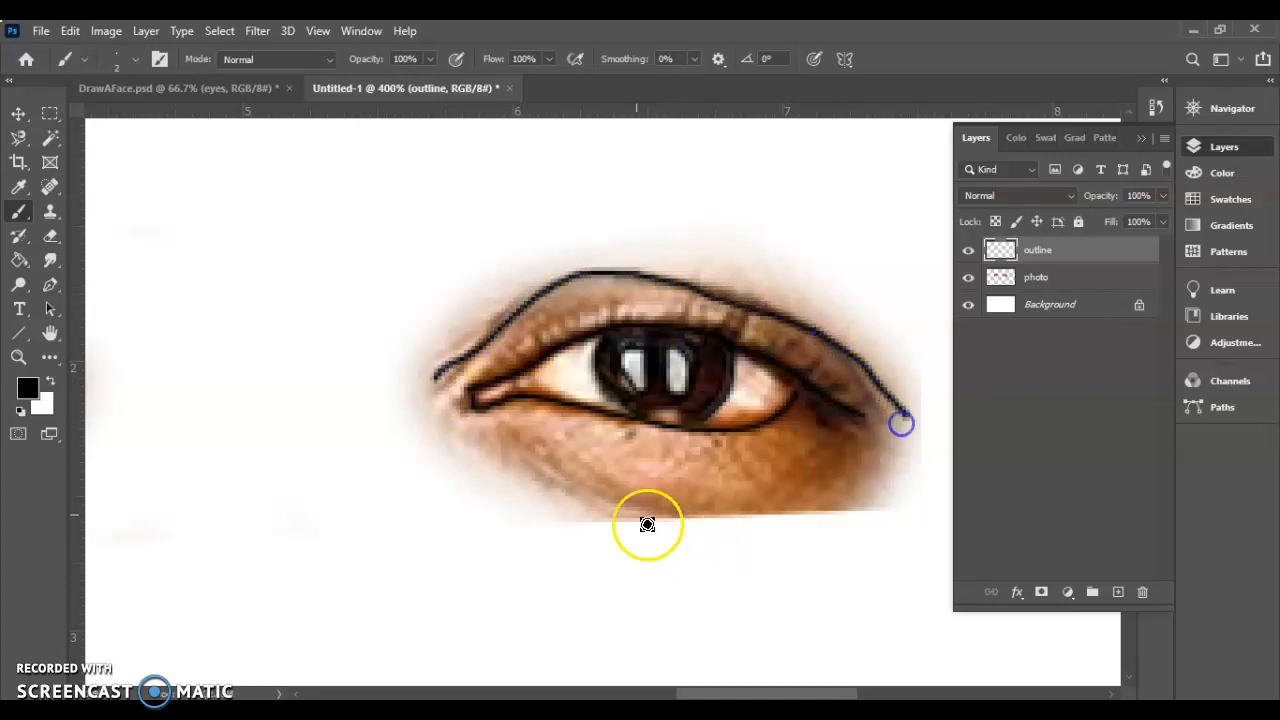
drag(523, 443, 525, 456)
drag(582, 497, 622, 512)
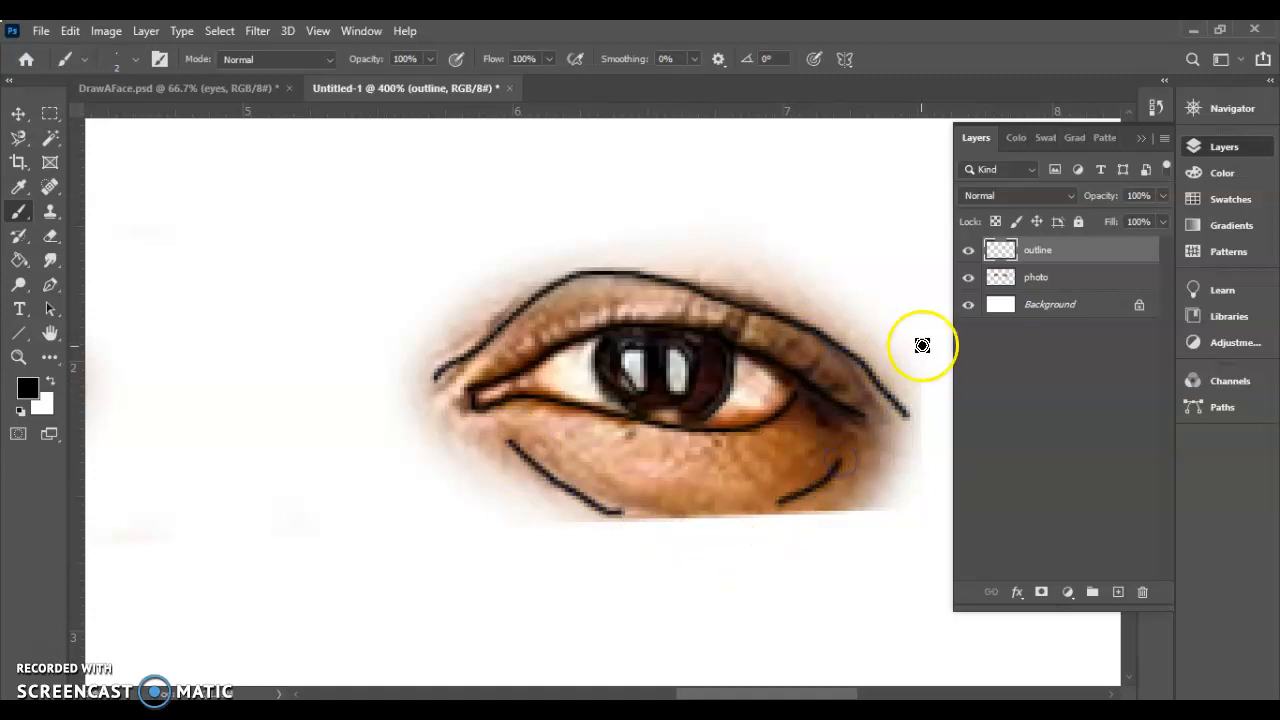
Preview the line work without the photo, and add a new layer named shading directly above the photo layer
click(967, 278)
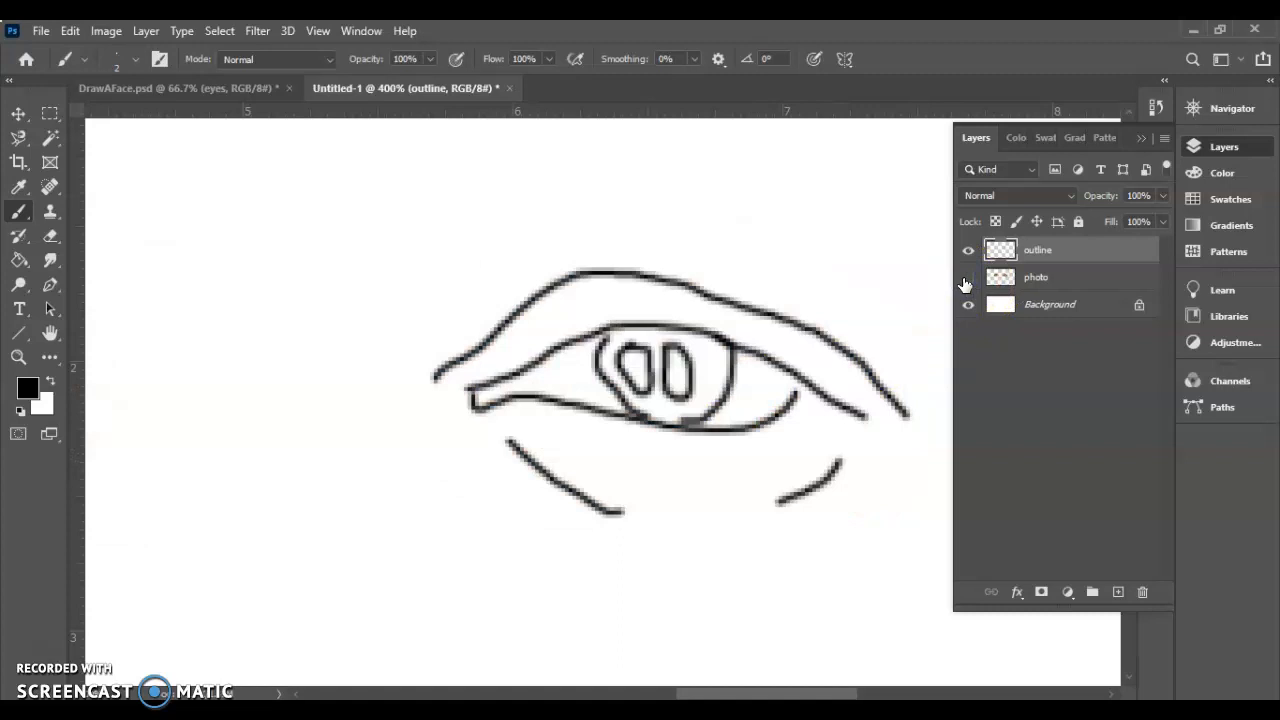
drag(1000, 251, 967, 284)
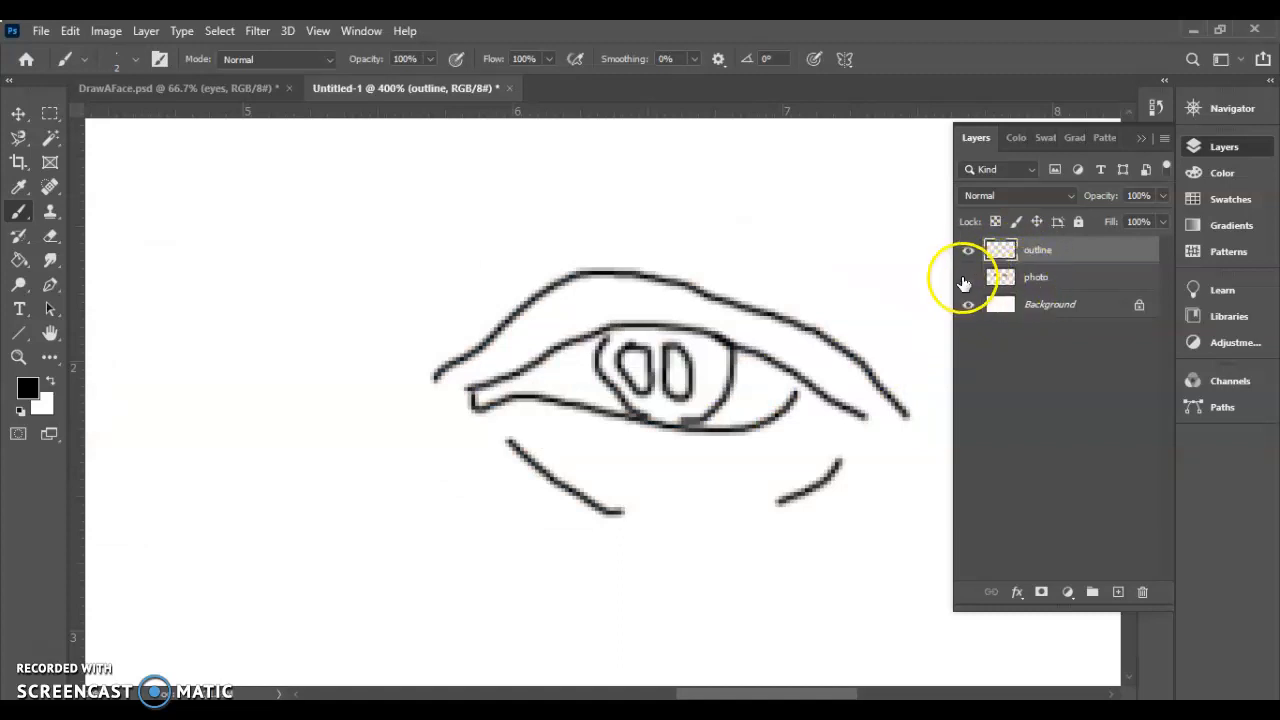
click(967, 279)
click(1040, 288)
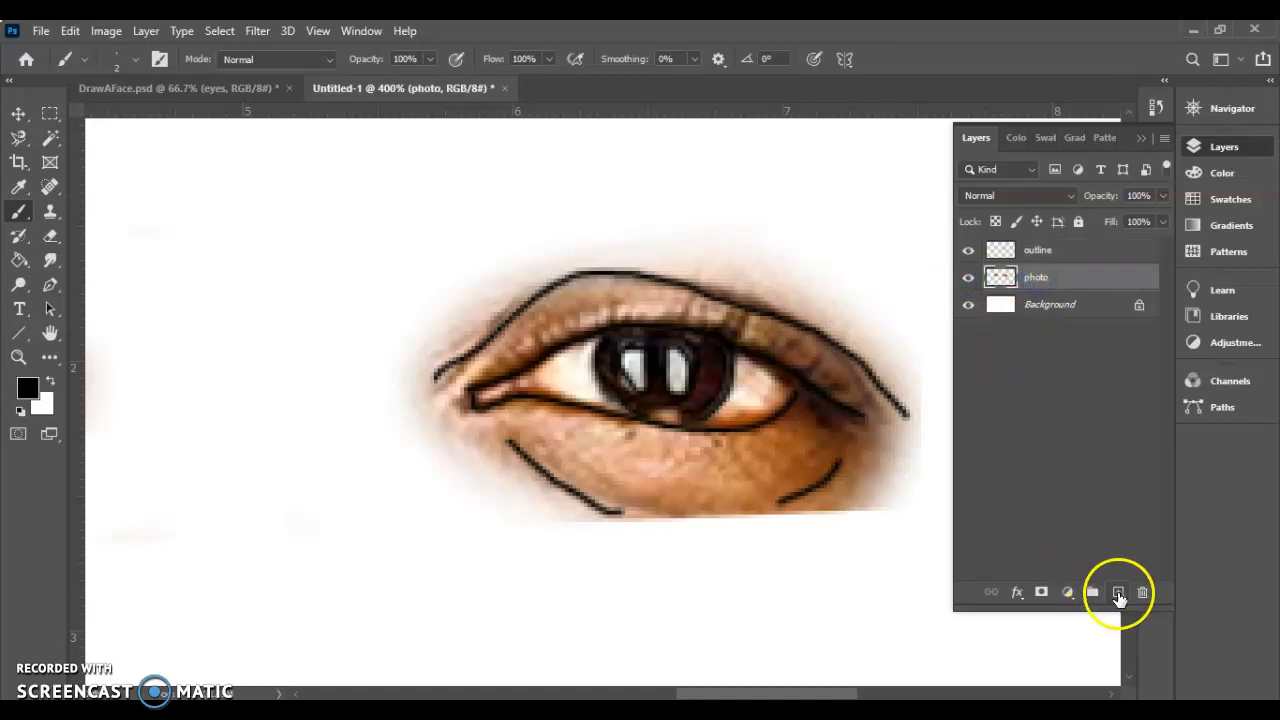
click(1118, 592)
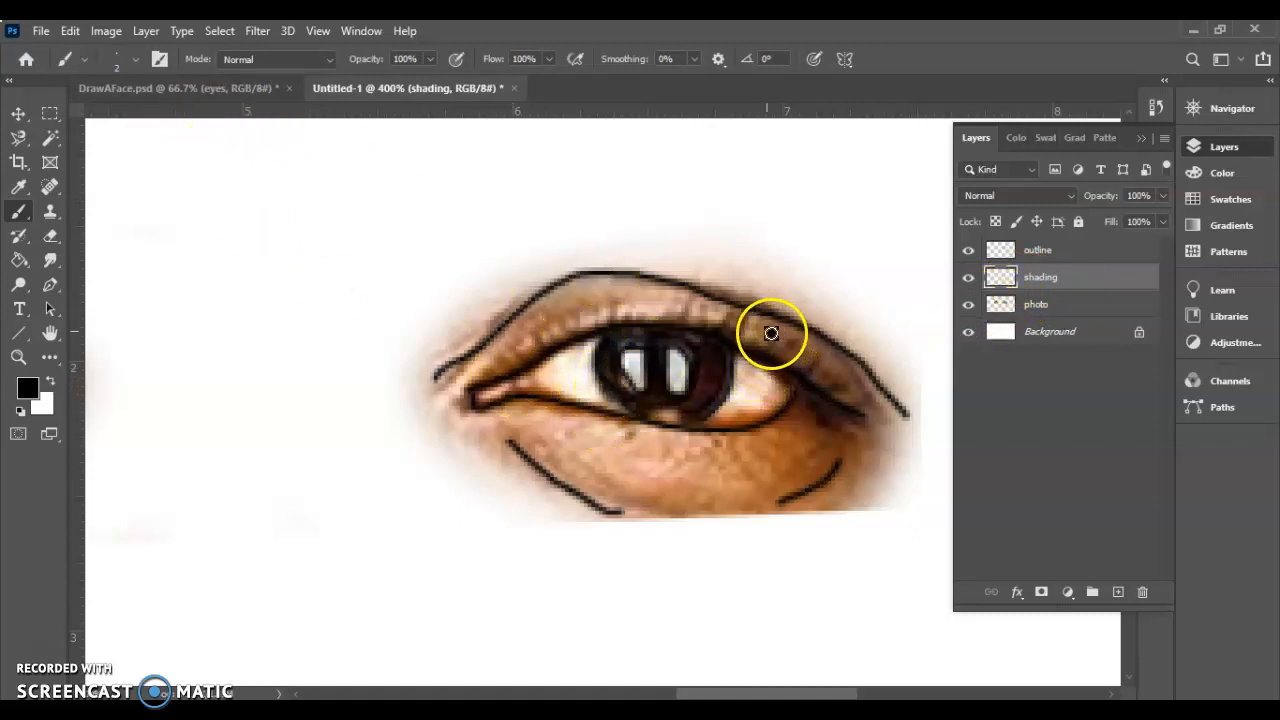
Sample the cream colour from the eye white and paint both sides of the iris with a 6 px brush on the shading layer
click(19, 186)
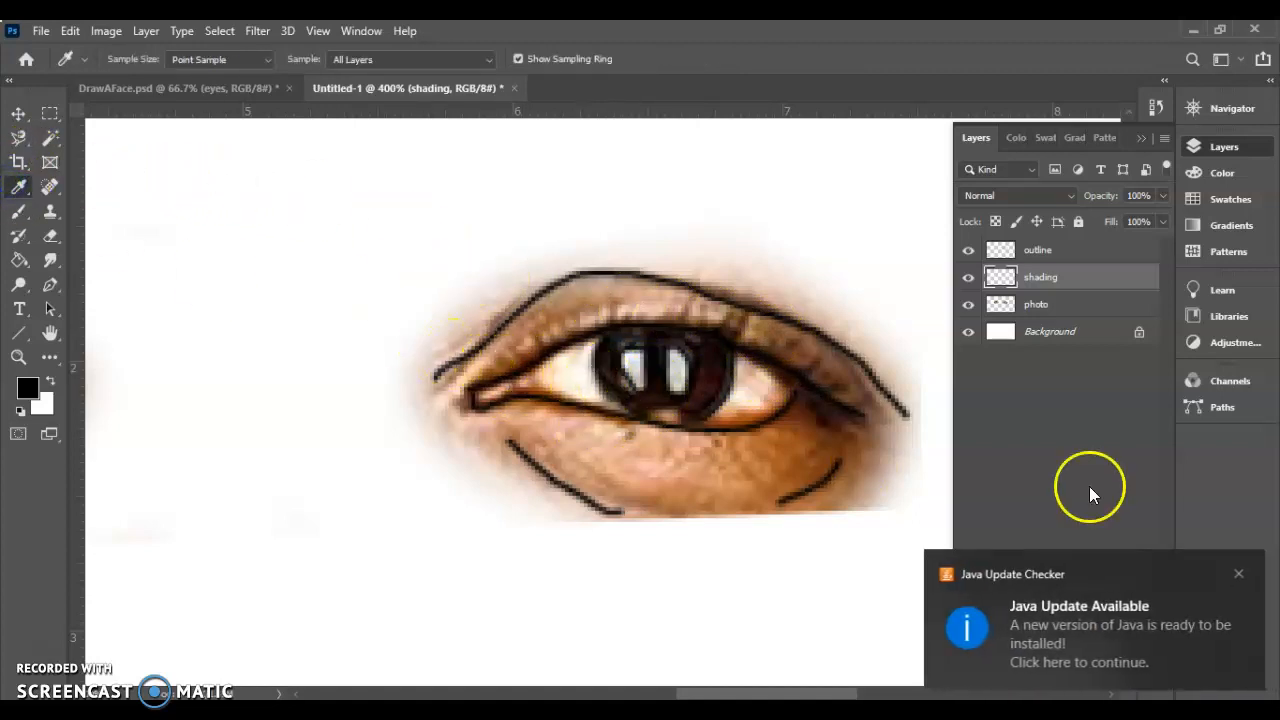
click(1239, 574)
click(568, 367)
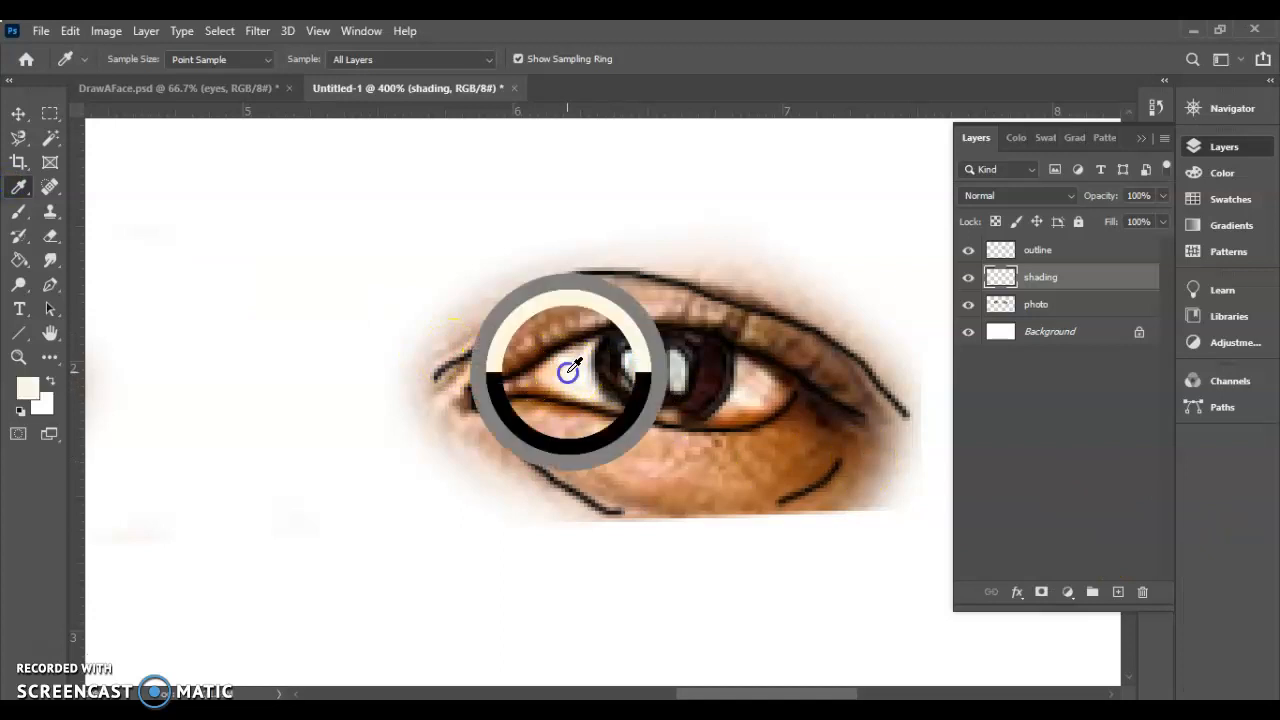
click(19, 211)
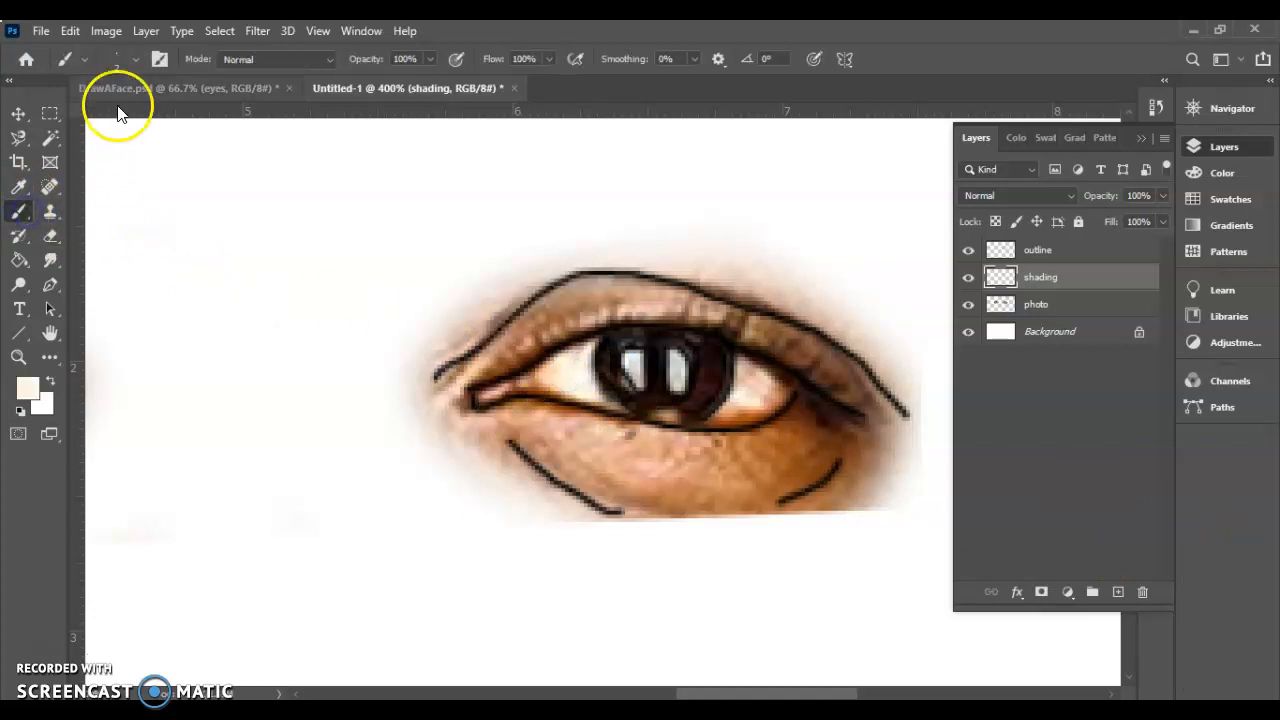
click(133, 60)
drag(108, 117, 109, 117)
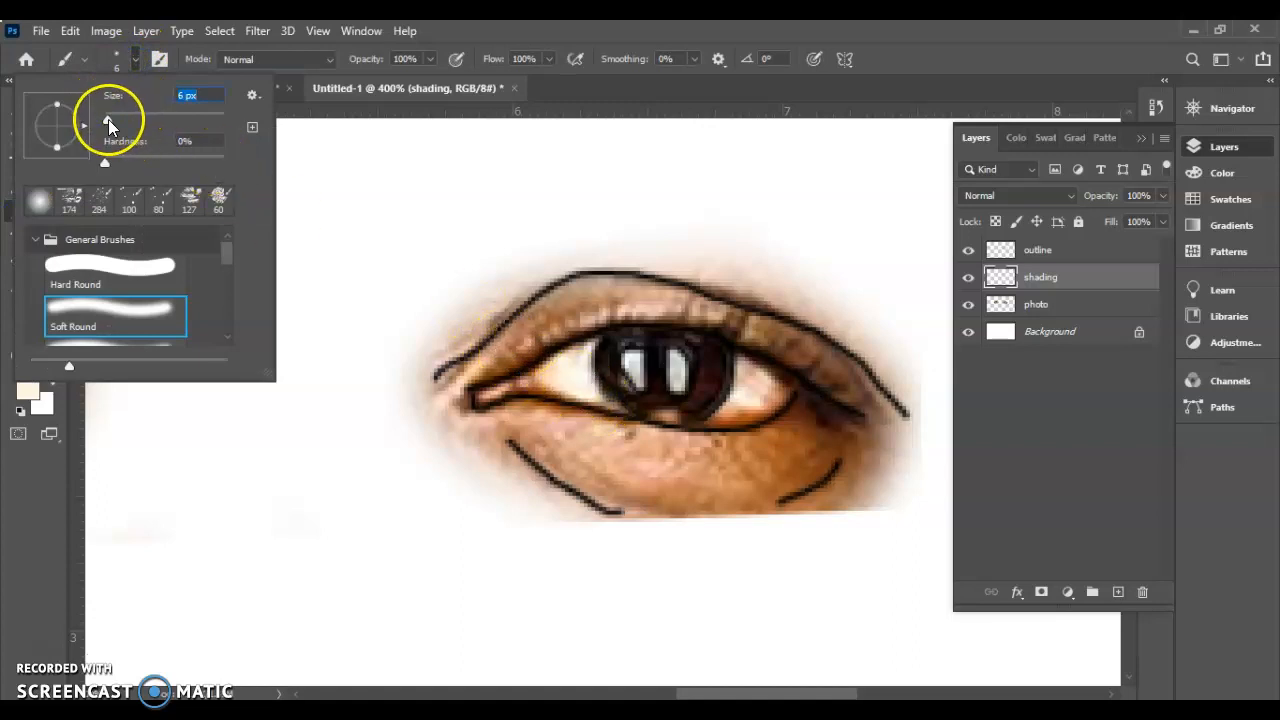
click(578, 370)
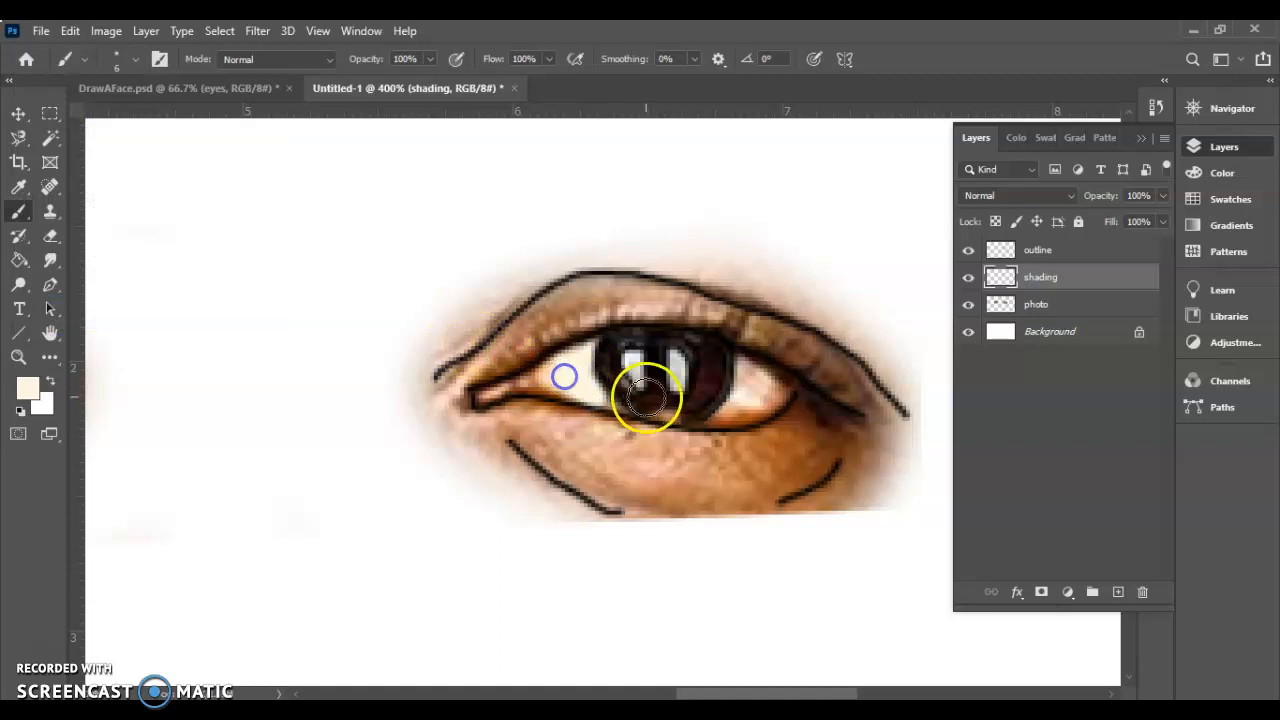
drag(711, 413, 743, 400)
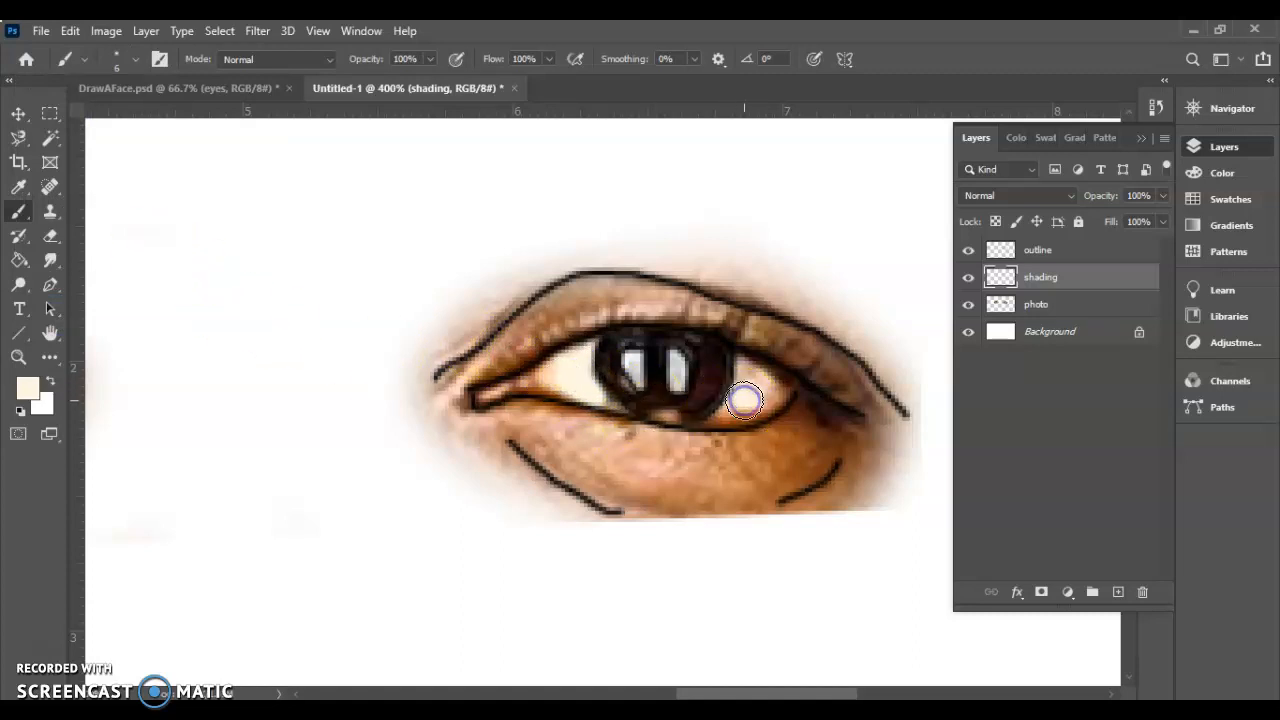
Sample the light orange-brown tone near the inner corner and paint that edge of the eye white with a 4 px brush
click(18, 187)
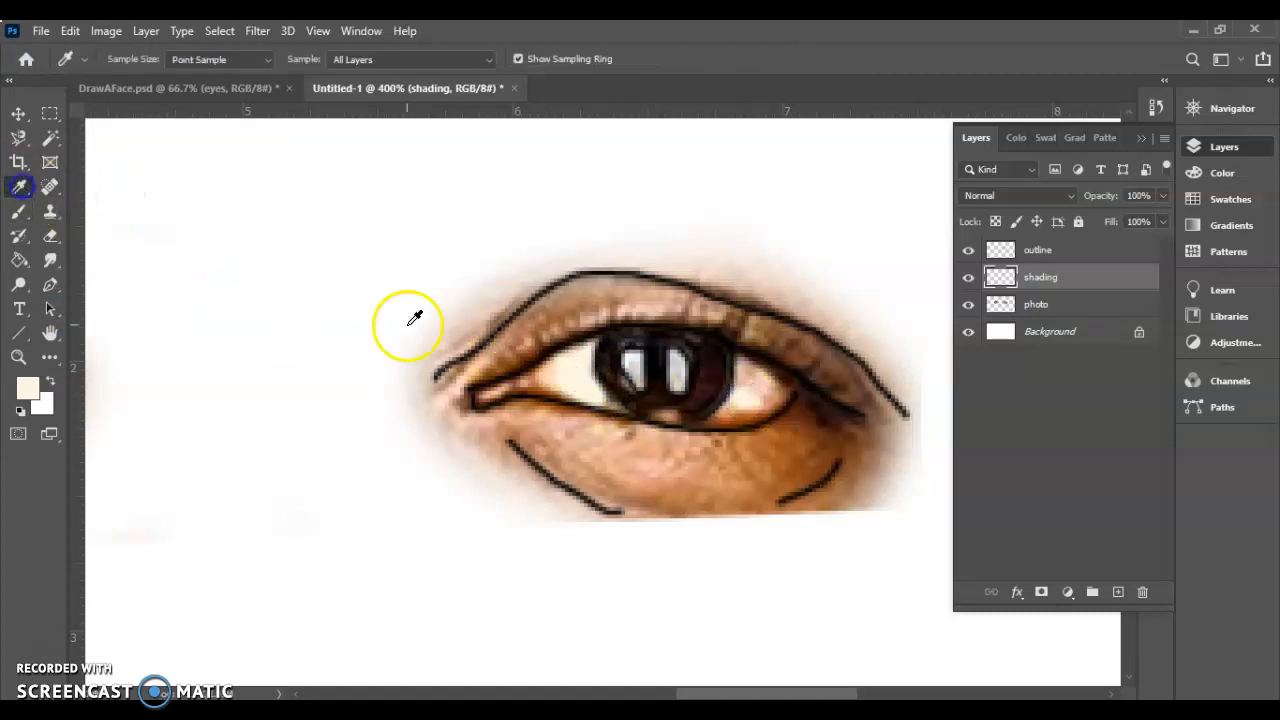
click(543, 368)
click(18, 211)
click(135, 59)
drag(105, 118, 108, 120)
click(543, 375)
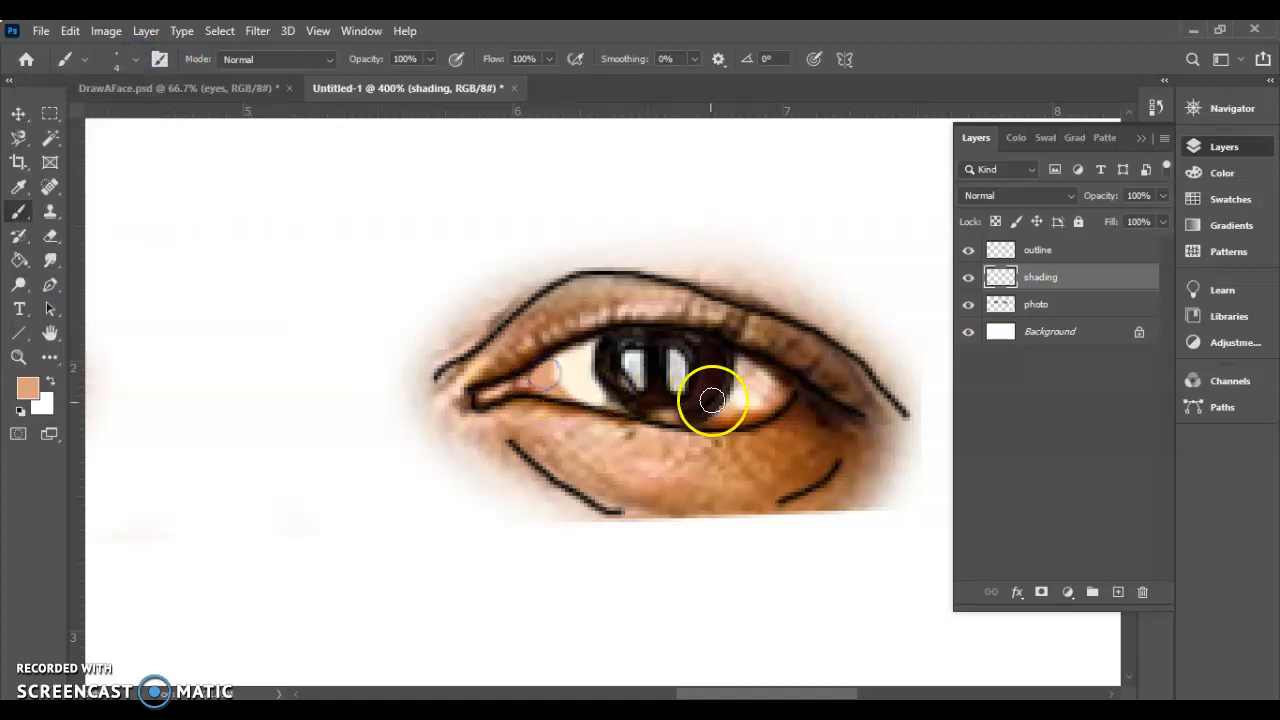
Sample the reddish-brown tone near the inner corner and paint that part of the eye with the 4 px brush on the shading layer
click(18, 187)
click(514, 378)
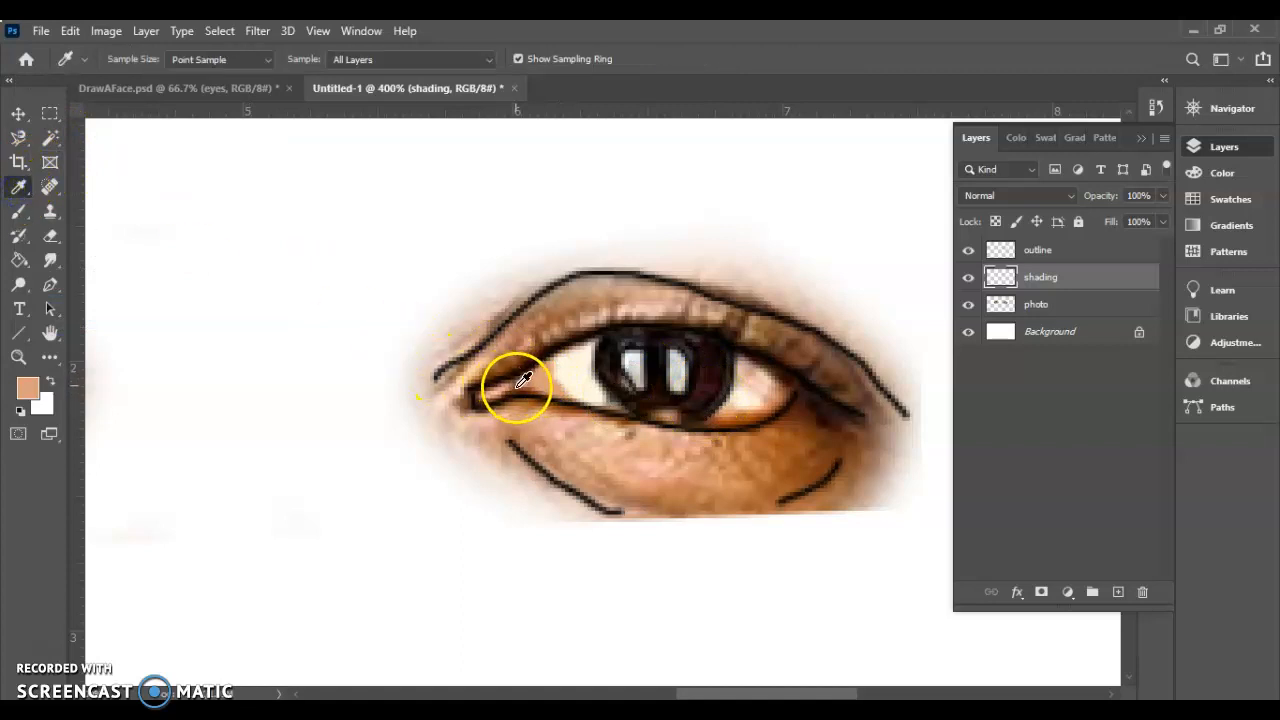
click(18, 211)
mouse_move(483, 375)
mouse_down()
mouse_move(526, 389)
mouse_move(509, 384)
mouse_up()
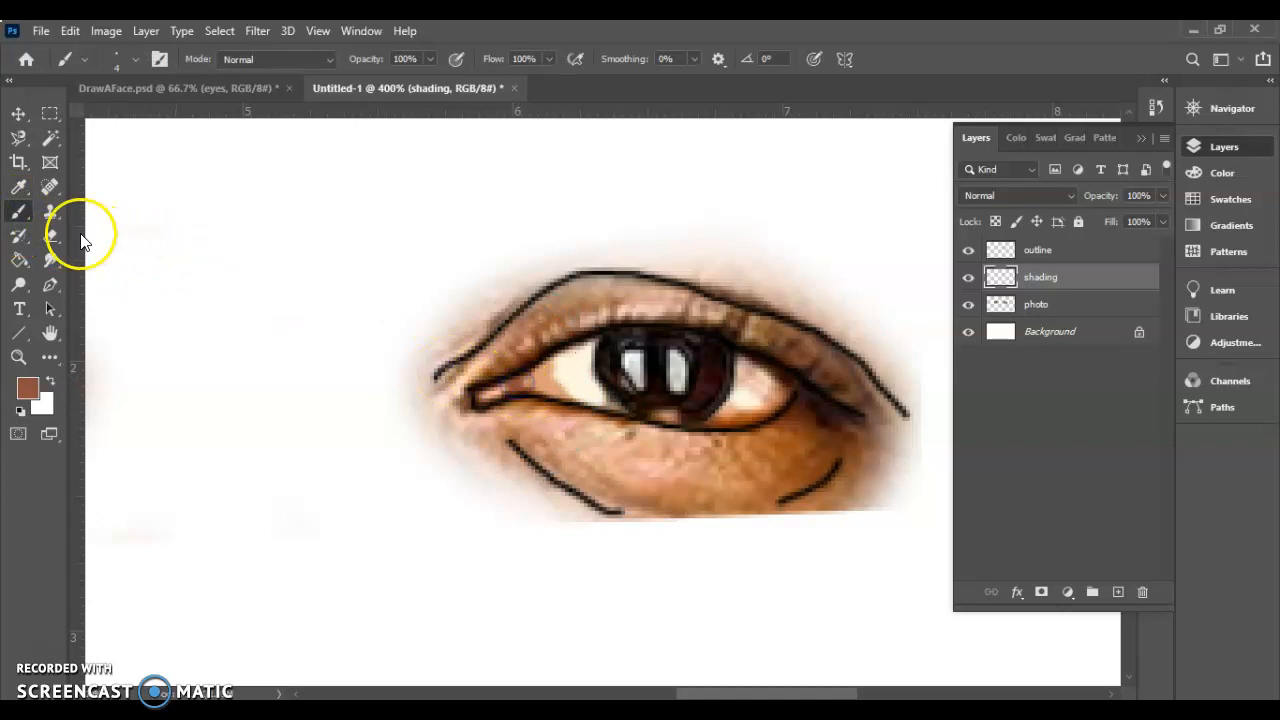
click(18, 187)
mouse_move(449, 366)
mouse_down()
mouse_move(496, 395)
mouse_move(522, 371)
mouse_move(492, 380)
mouse_up()
click(494, 397)
Paint the iris, pupil, light reflections and outer eye white with colours sampled from the photo on the shading layer
click(18, 211)
click(18, 187)
click(624, 346)
click(737, 397)
click(561, 366)
click(18, 211)
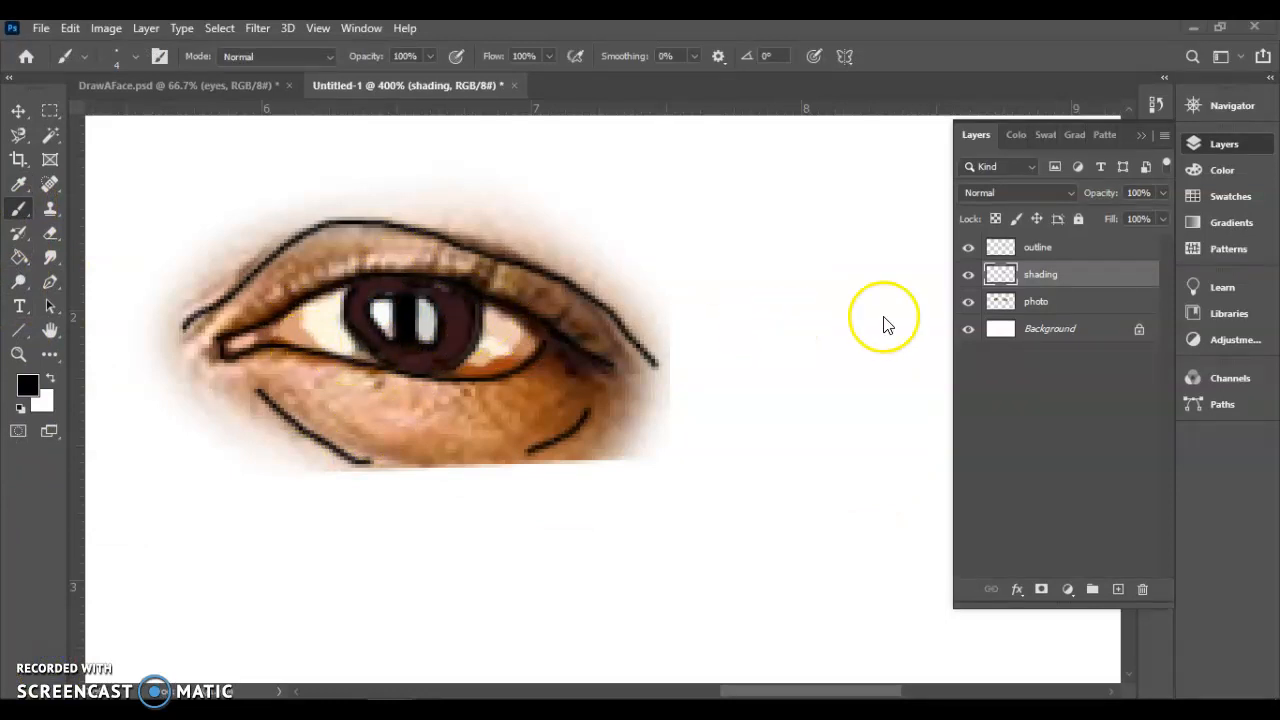
Hide the photo layer and fill gaps at the inner corner and upper outer eye white with the sampled light orange-brown
click(968, 302)
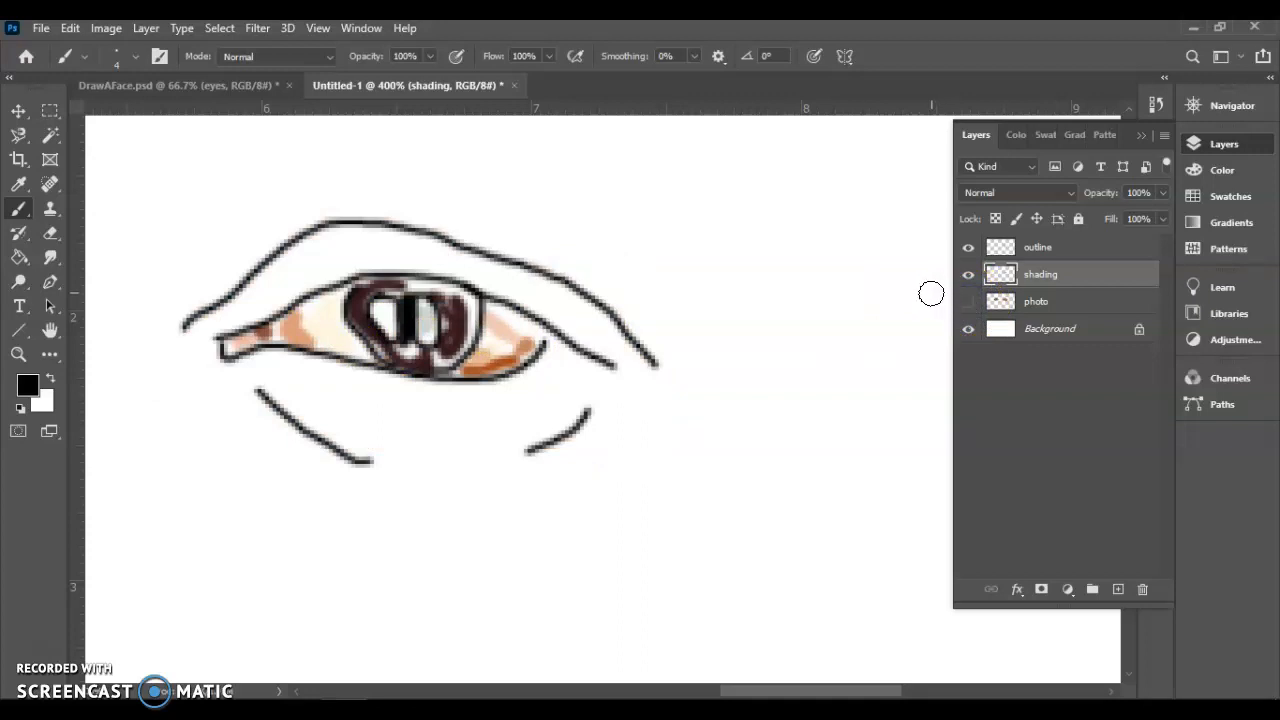
click(20, 185)
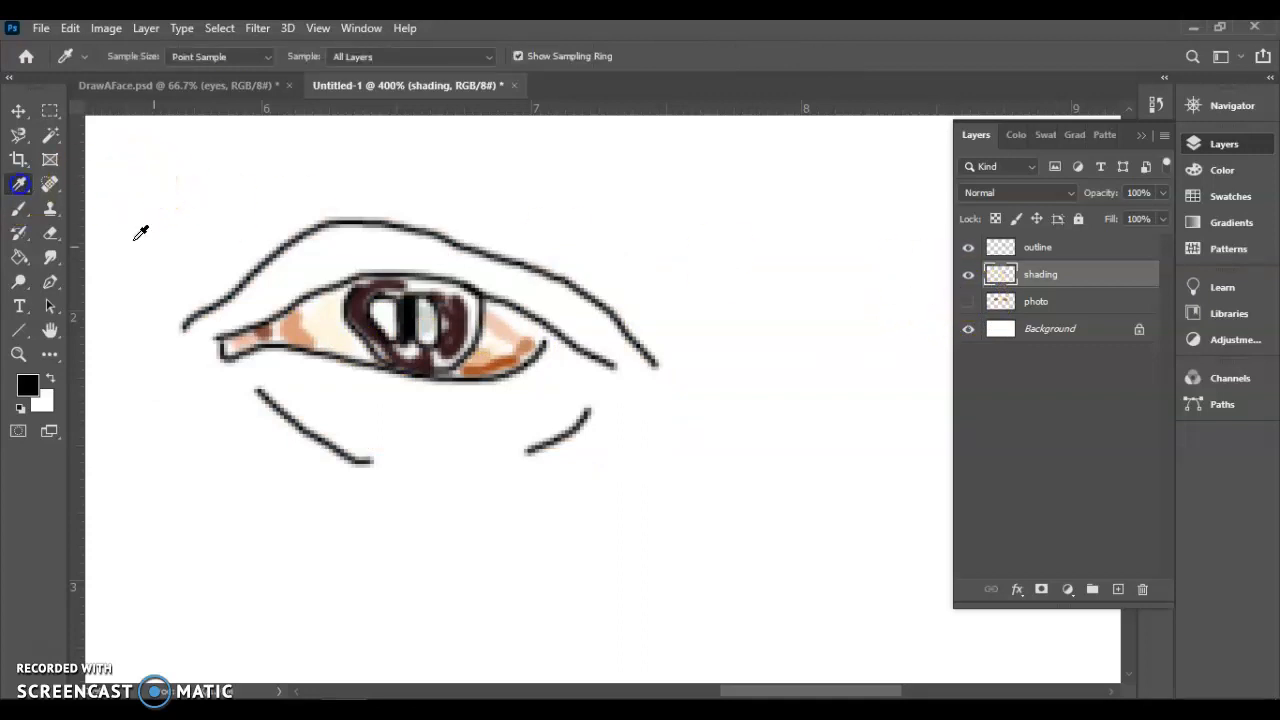
click(296, 334)
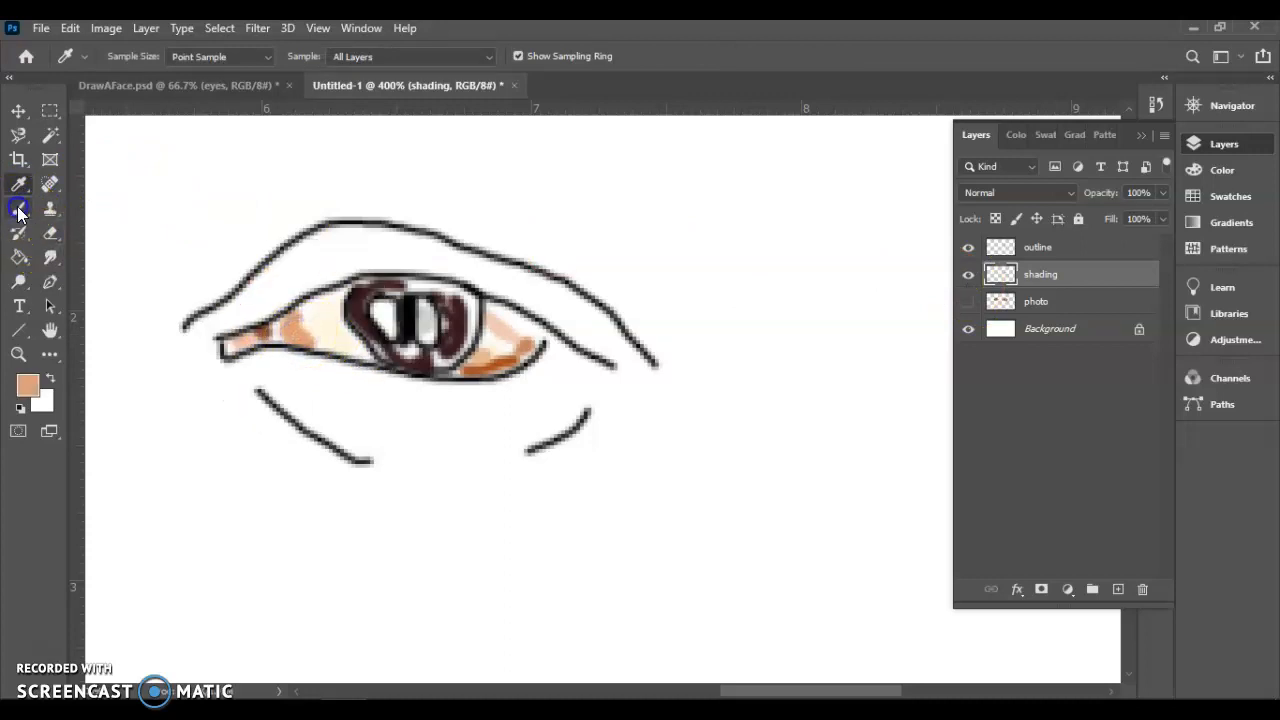
click(20, 210)
mouse_move(246, 329)
mouse_down()
mouse_move(277, 334)
mouse_move(303, 311)
mouse_move(305, 339)
mouse_move(282, 330)
mouse_move(222, 348)
mouse_up()
drag(543, 300, 507, 316)
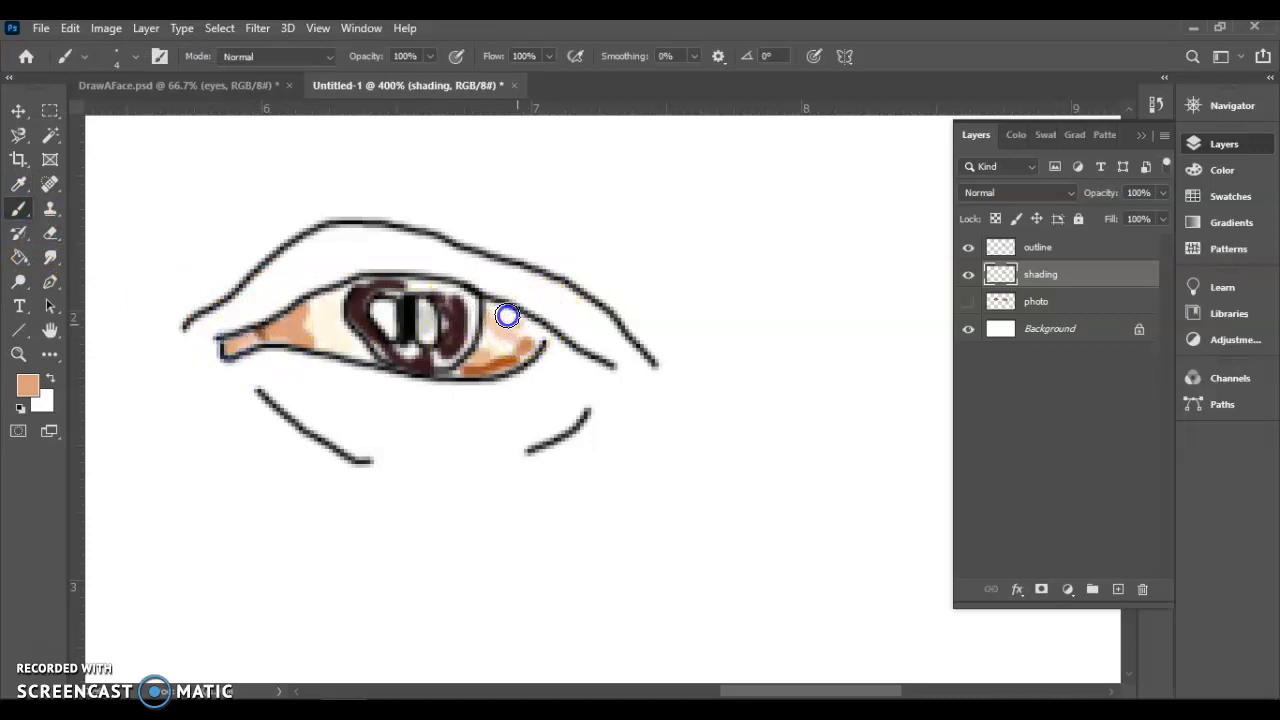
Sample the pale peach tone of the outer eye white and paint over its remaining unpainted spots
click(19, 184)
click(505, 325)
click(21, 208)
mouse_move(470, 300)
mouse_down()
mouse_move(486, 296)
mouse_move(497, 314)
mouse_up()
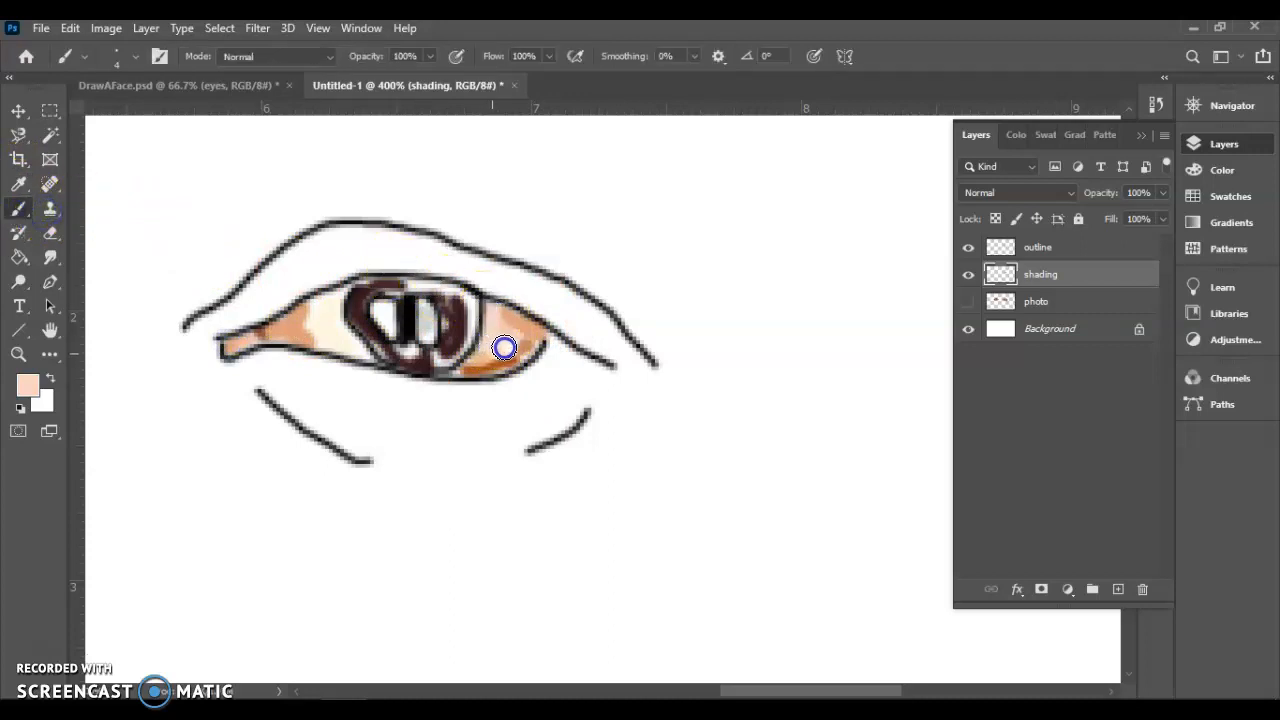
Fill the lower edge of the outer eye white with sampled light orange beside the iris and darker burnt orange along the lid
click(19, 184)
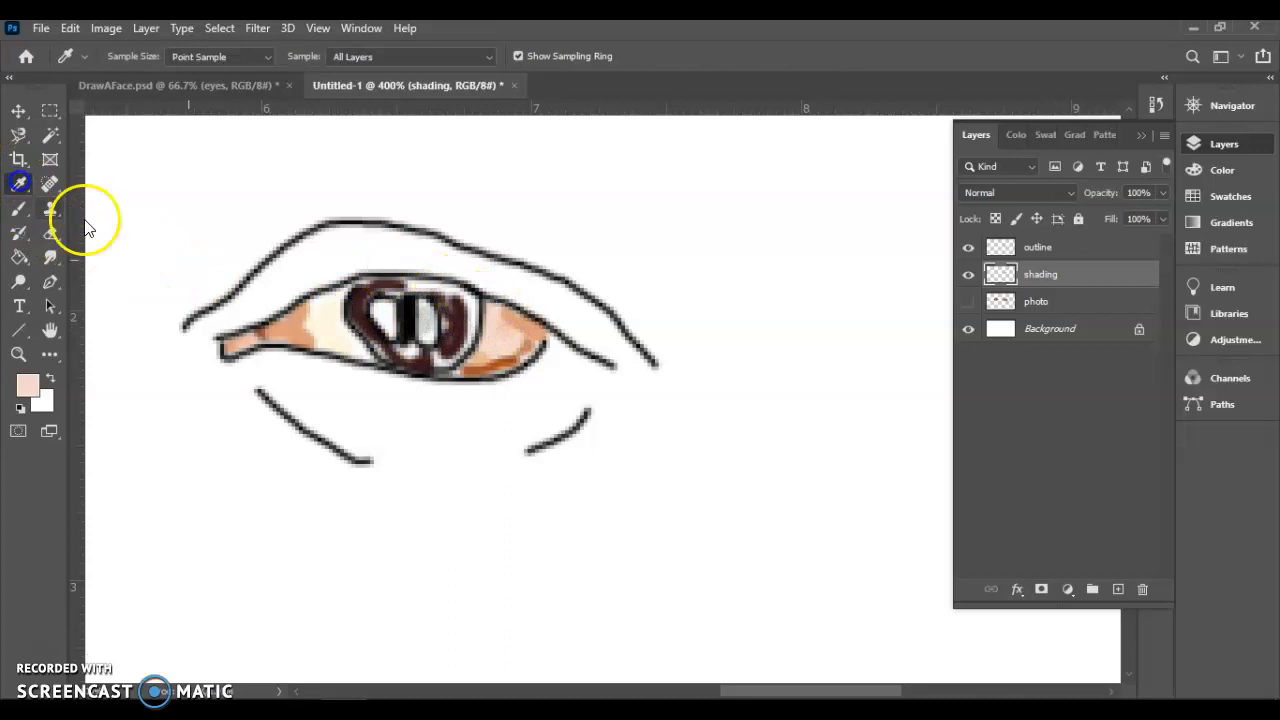
click(480, 360)
click(20, 209)
drag(424, 362, 466, 364)
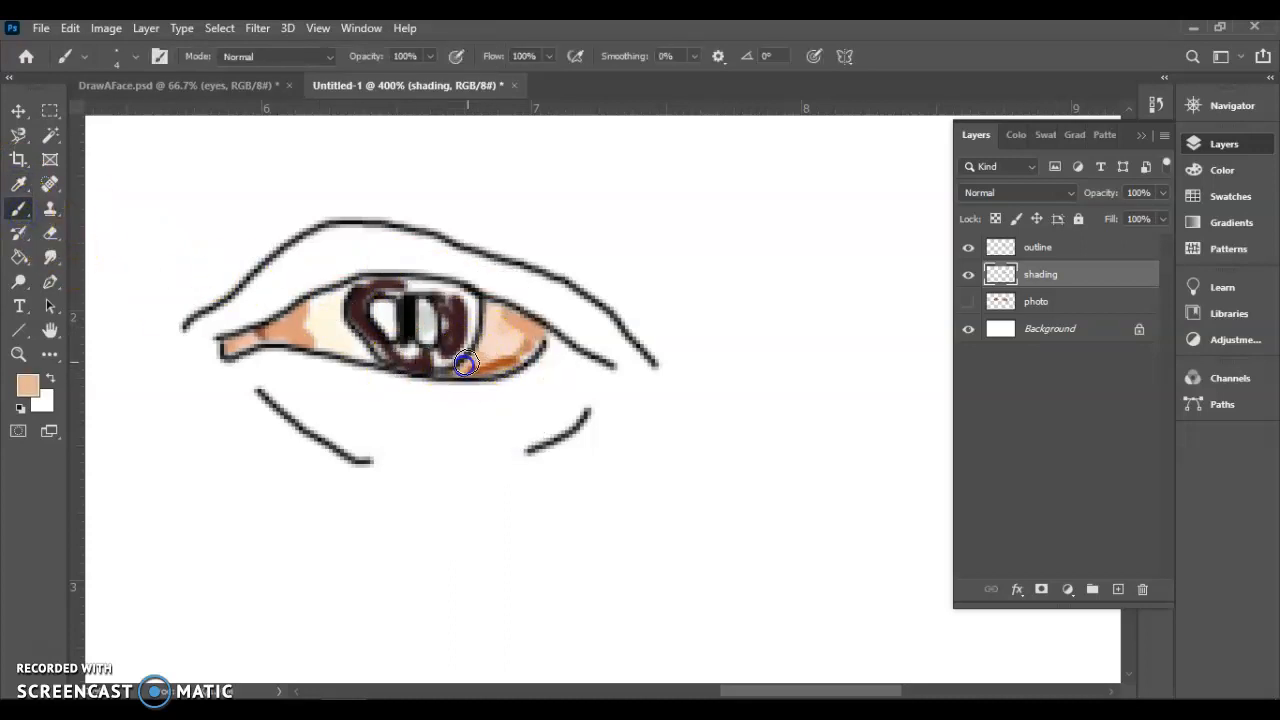
click(19, 184)
click(500, 366)
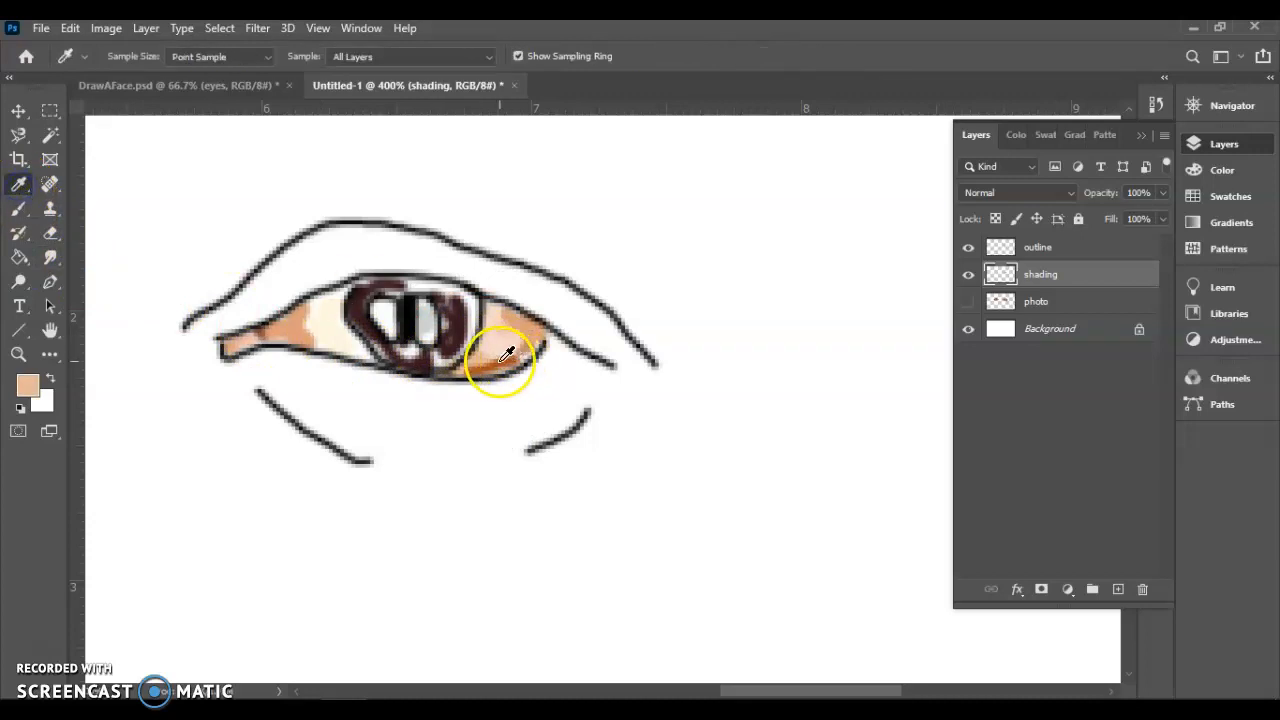
click(20, 209)
drag(462, 366, 497, 370)
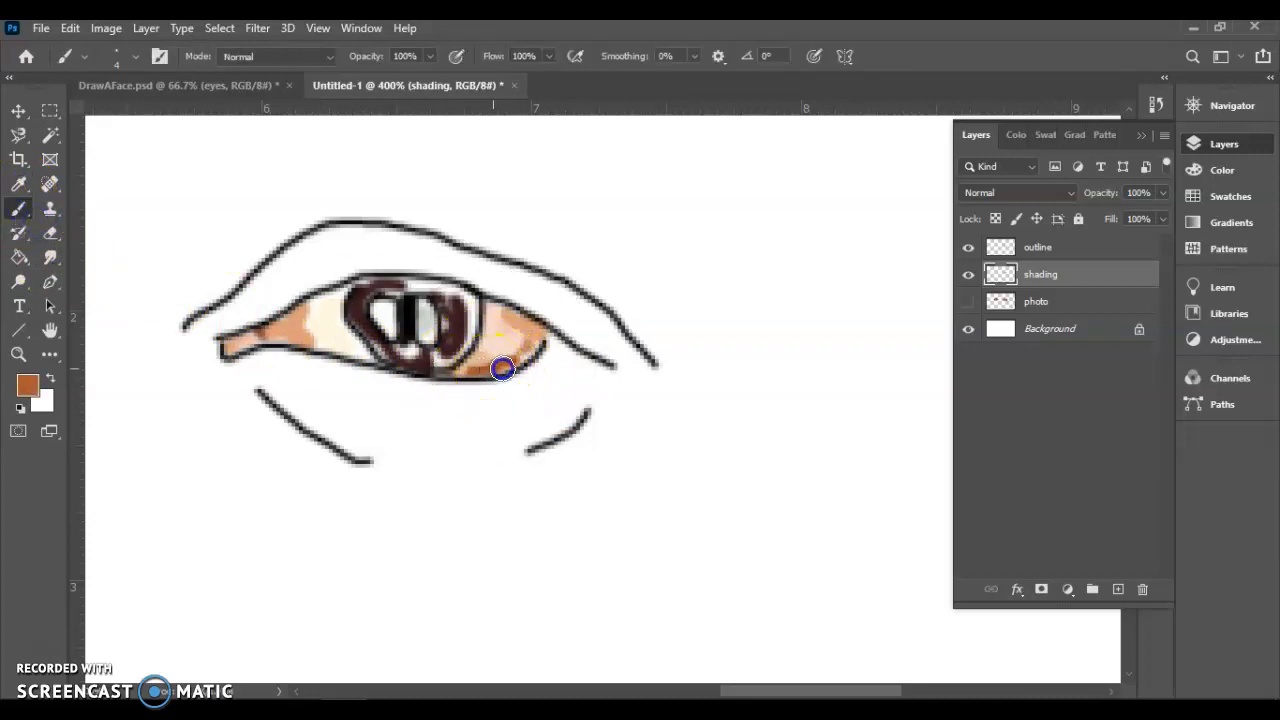
Sample the dark brown from the iris and paint over its white gaps, leaving the two light reflections clear
click(19, 184)
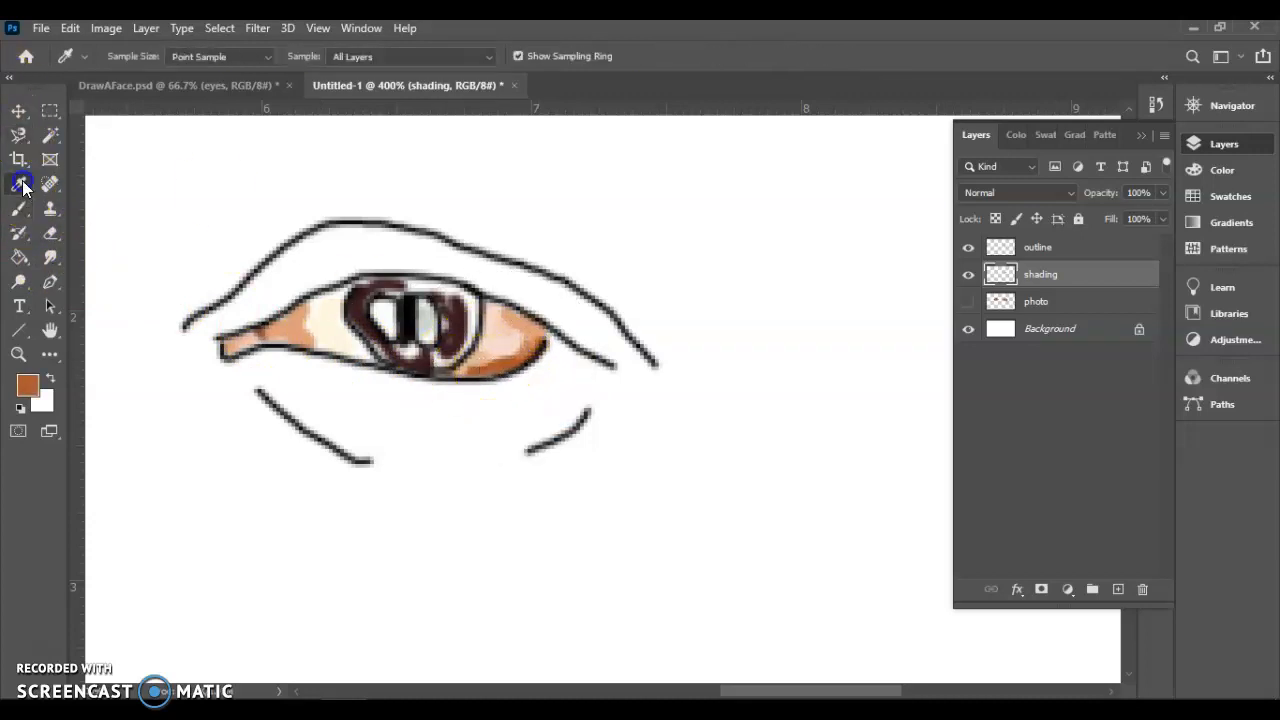
click(460, 298)
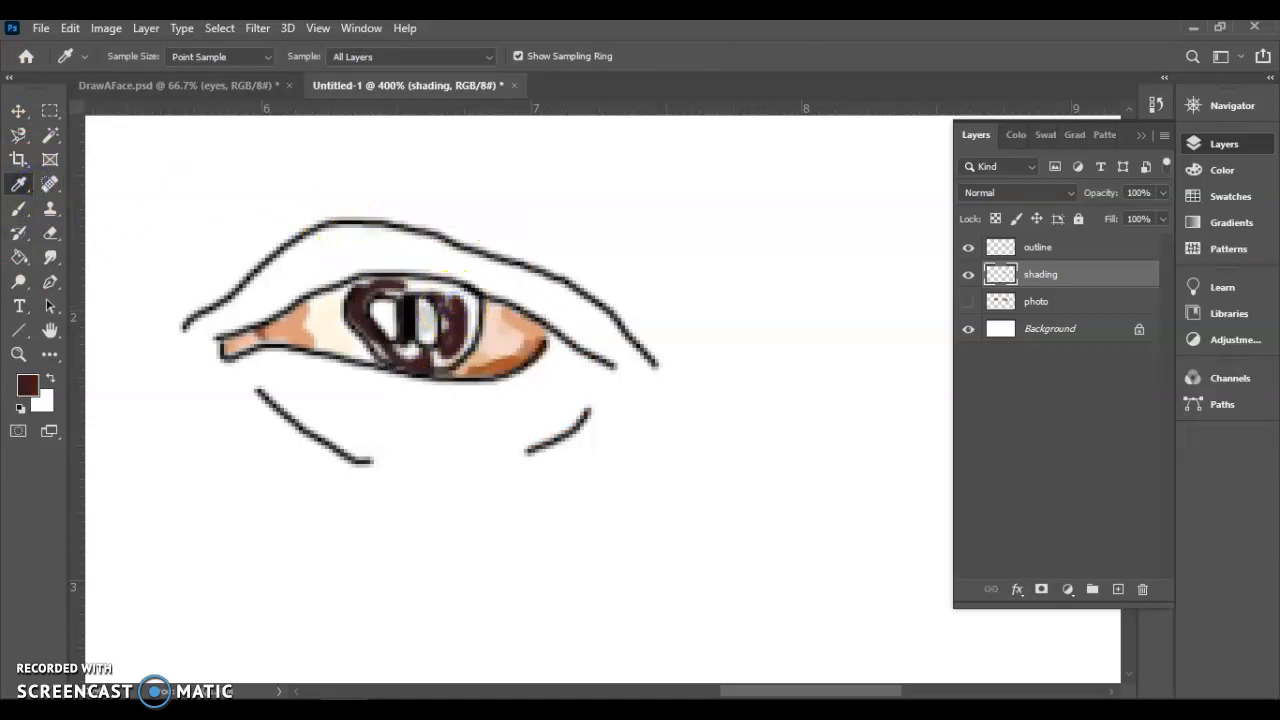
click(19, 209)
drag(447, 343, 432, 360)
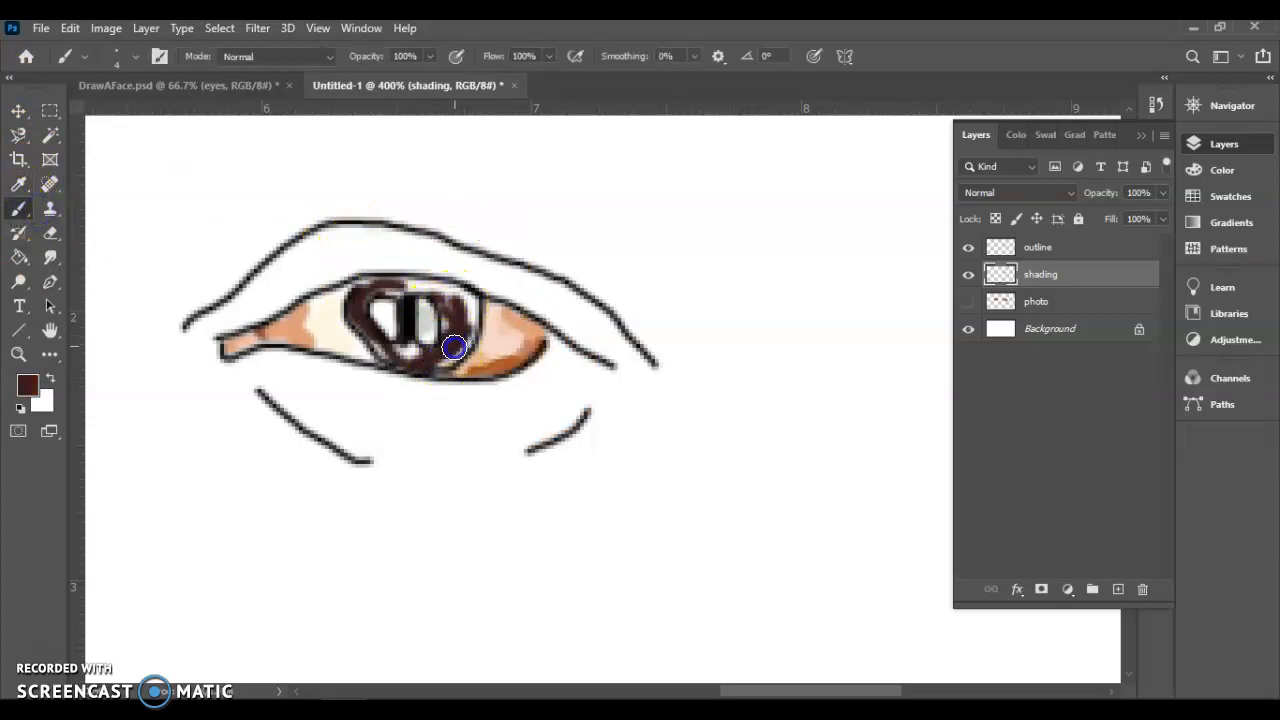
mouse_move(477, 301)
mouse_down()
mouse_move(408, 288)
mouse_move(469, 319)
mouse_move(452, 293)
mouse_move(424, 283)
mouse_move(458, 304)
mouse_move(467, 332)
mouse_move(452, 299)
mouse_move(383, 288)
mouse_move(365, 300)
mouse_move(381, 288)
mouse_move(362, 318)
mouse_move(364, 298)
mouse_move(385, 359)
mouse_move(359, 337)
mouse_move(356, 307)
mouse_move(387, 361)
mouse_move(360, 320)
mouse_move(369, 283)
mouse_move(429, 289)
mouse_move(447, 316)
mouse_move(415, 332)
mouse_up()
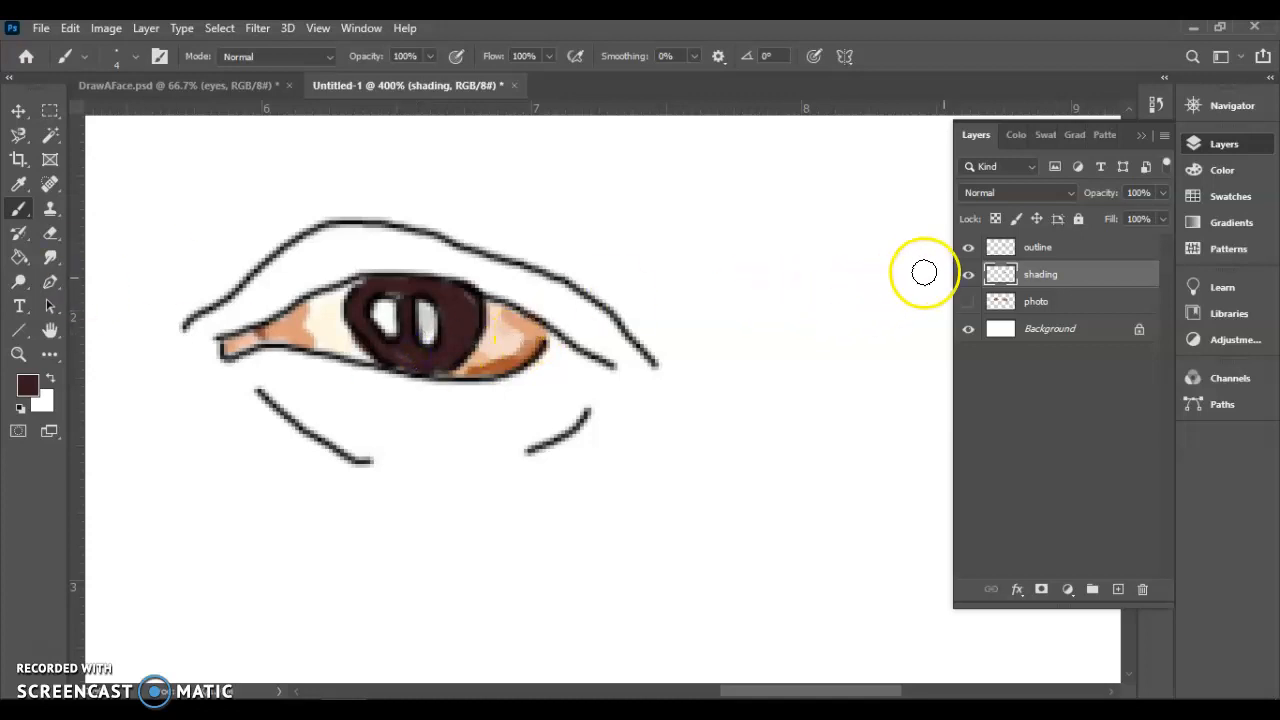
Show the photo layer and move the photo straight down below the drawn eye as a side-by-side reference
click(968, 301)
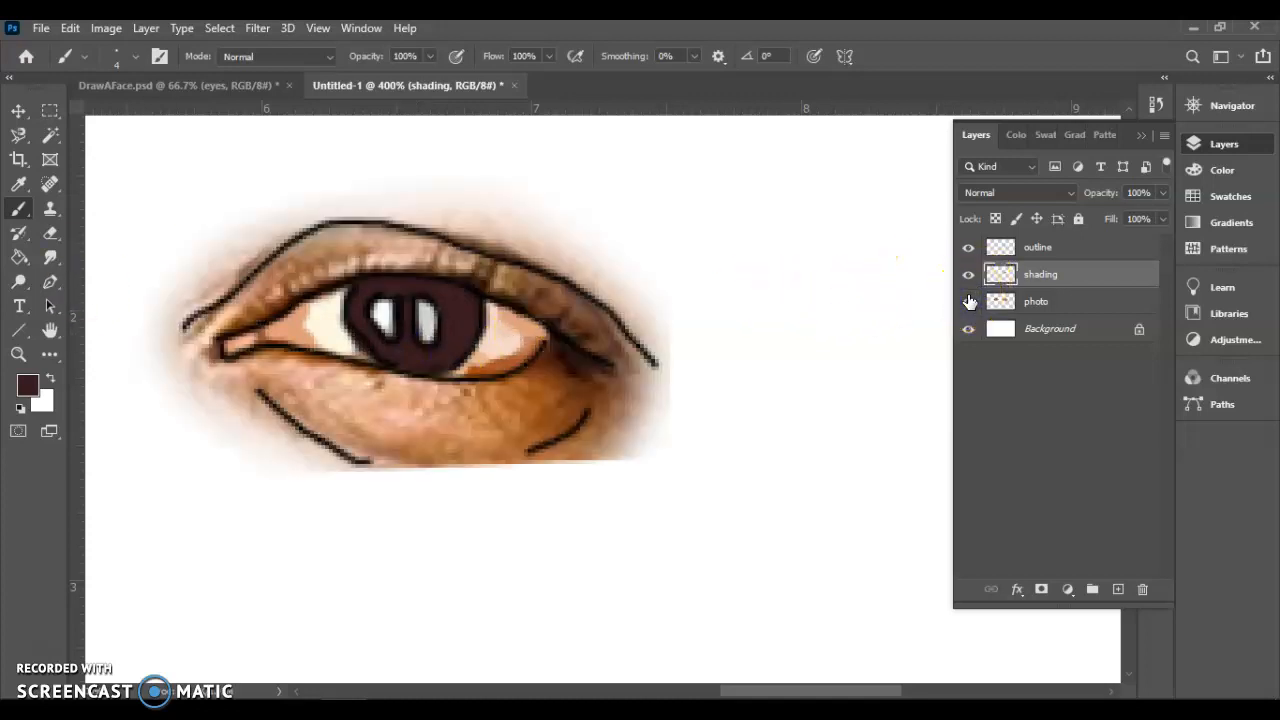
click(968, 301)
mouse_move(545, 325)
mouse_down()
mouse_move(509, 300)
mouse_move(351, 257)
mouse_move(306, 294)
mouse_up()
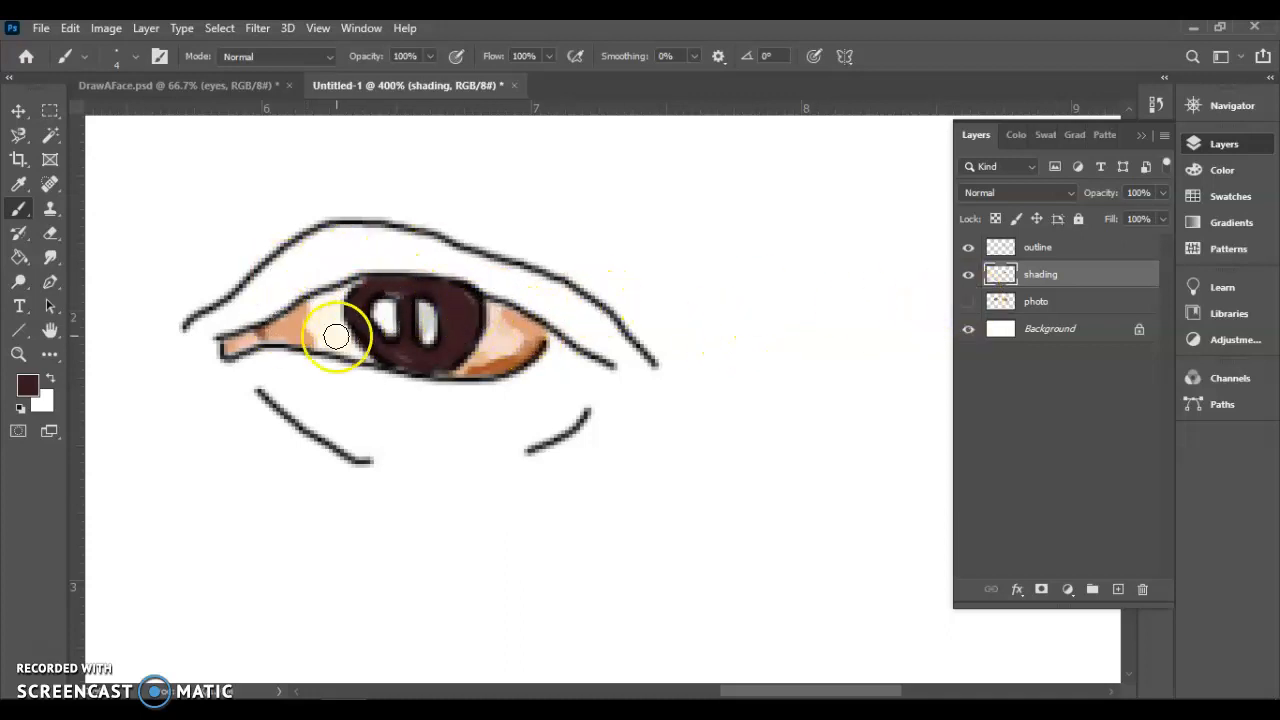
click(968, 302)
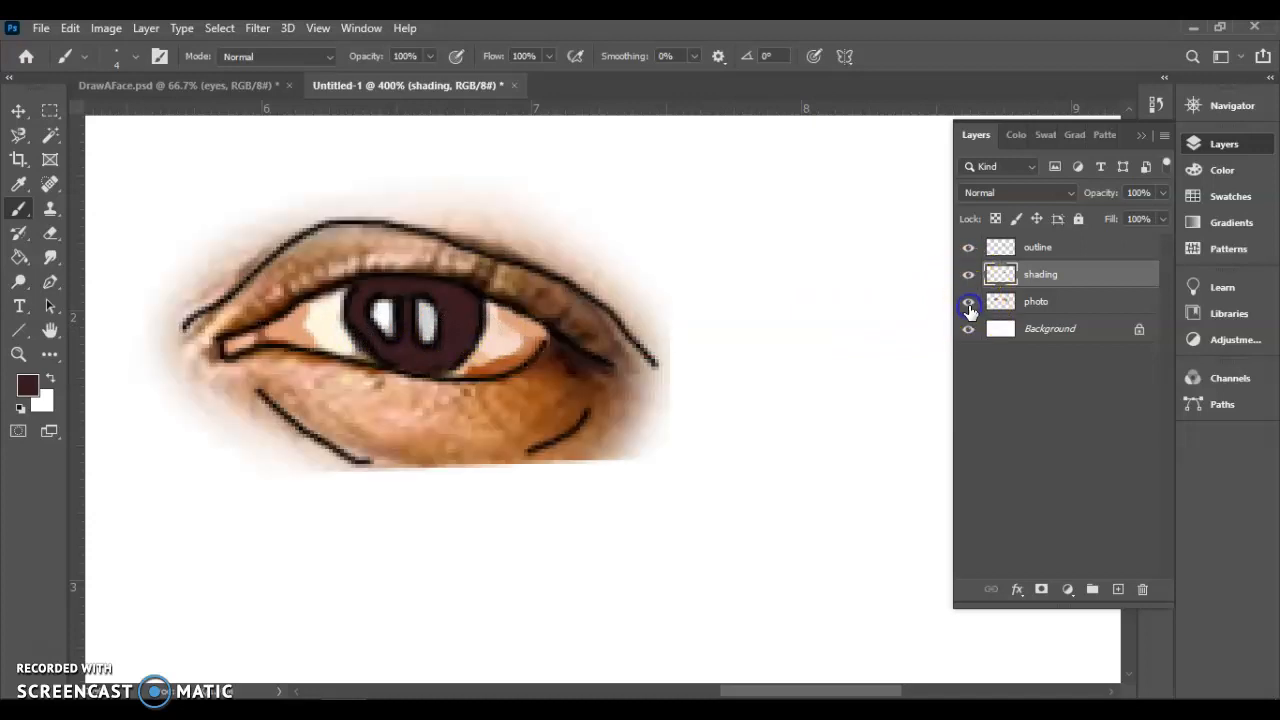
click(1020, 300)
click(19, 110)
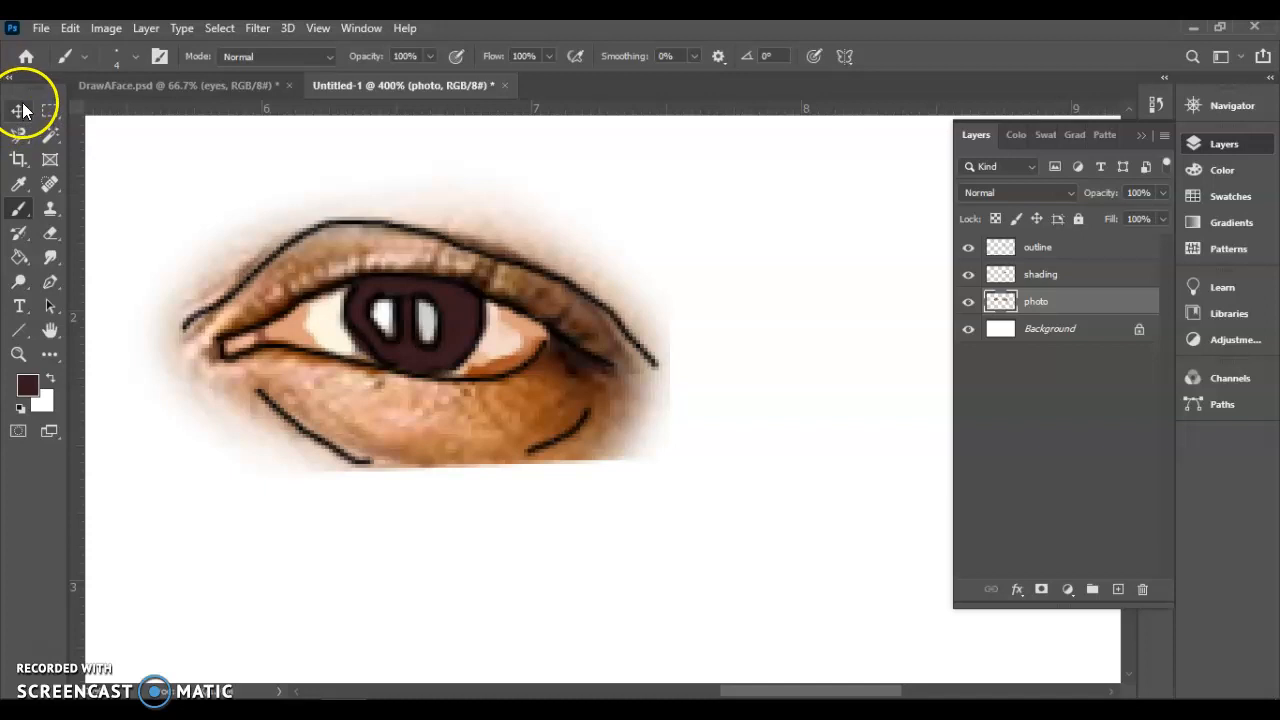
mouse_move(410, 425)
mouse_down()
mouse_move(394, 514)
mouse_move(418, 600)
mouse_up()
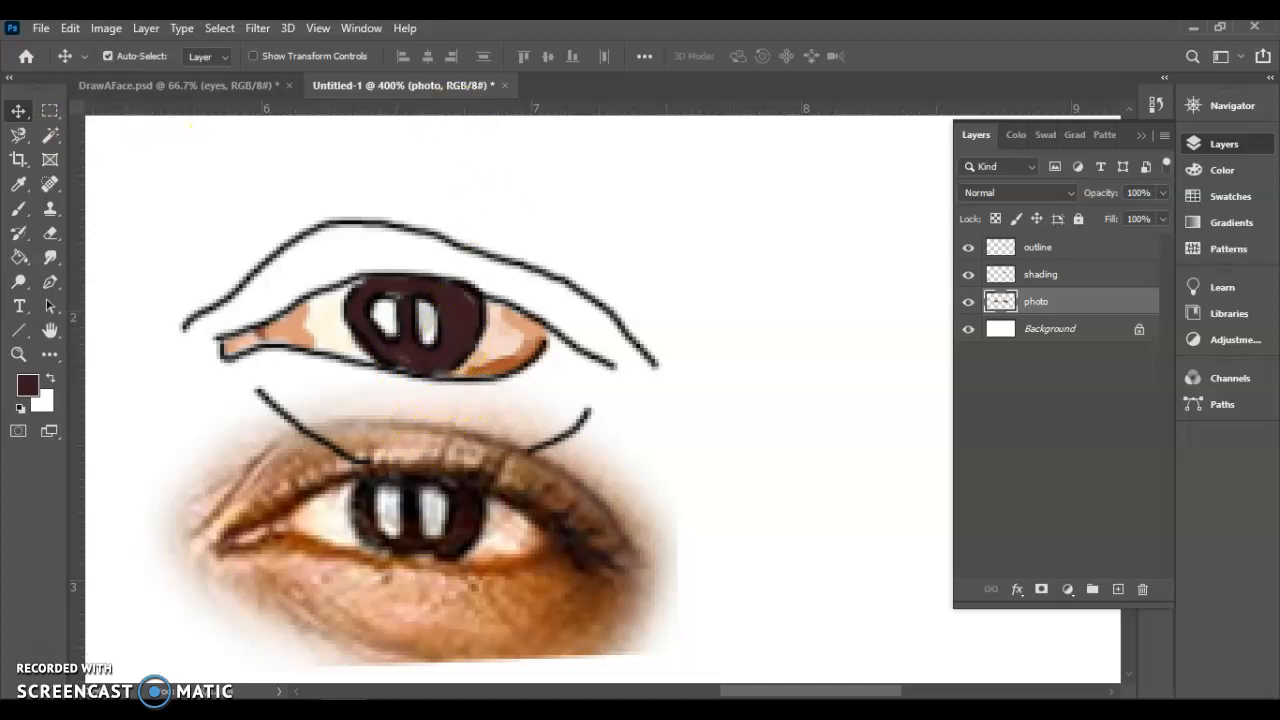
Blend the peach and orange tones of the outer eye white on the shading layer with the Smudge tool
click(50, 258)
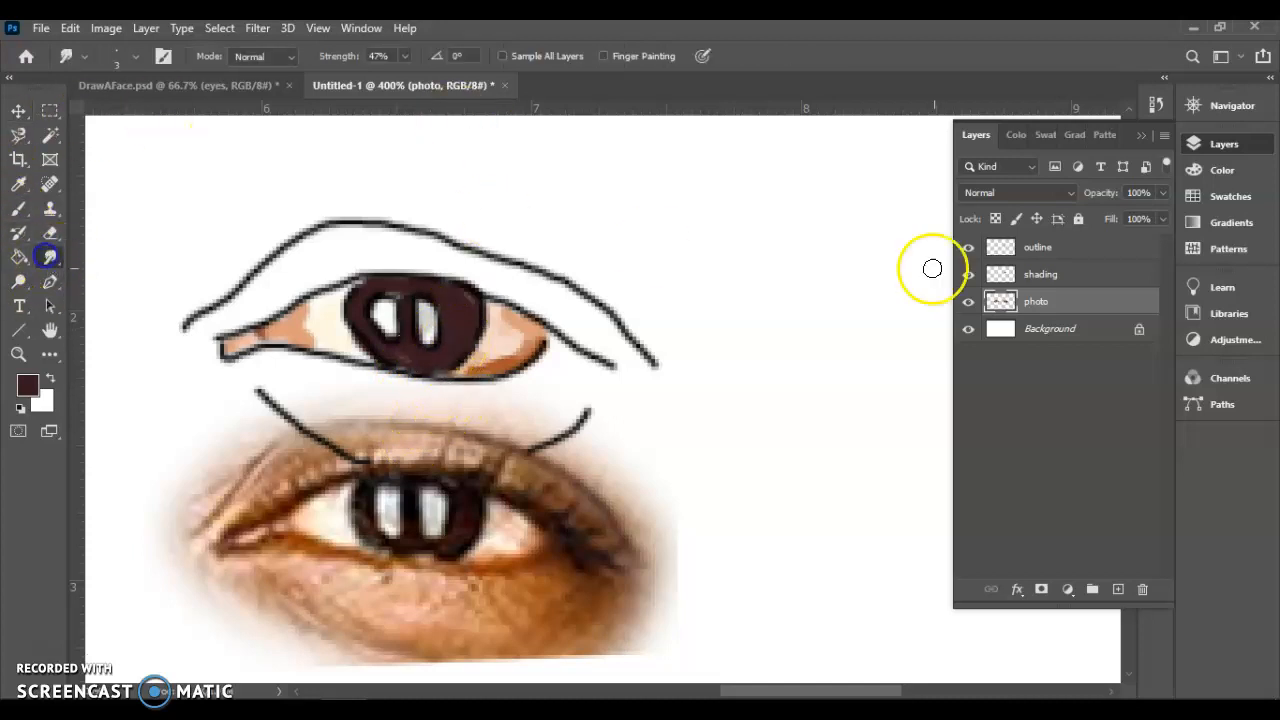
click(1020, 274)
mouse_move(490, 337)
mouse_down()
mouse_move(513, 344)
mouse_move(466, 365)
mouse_up()
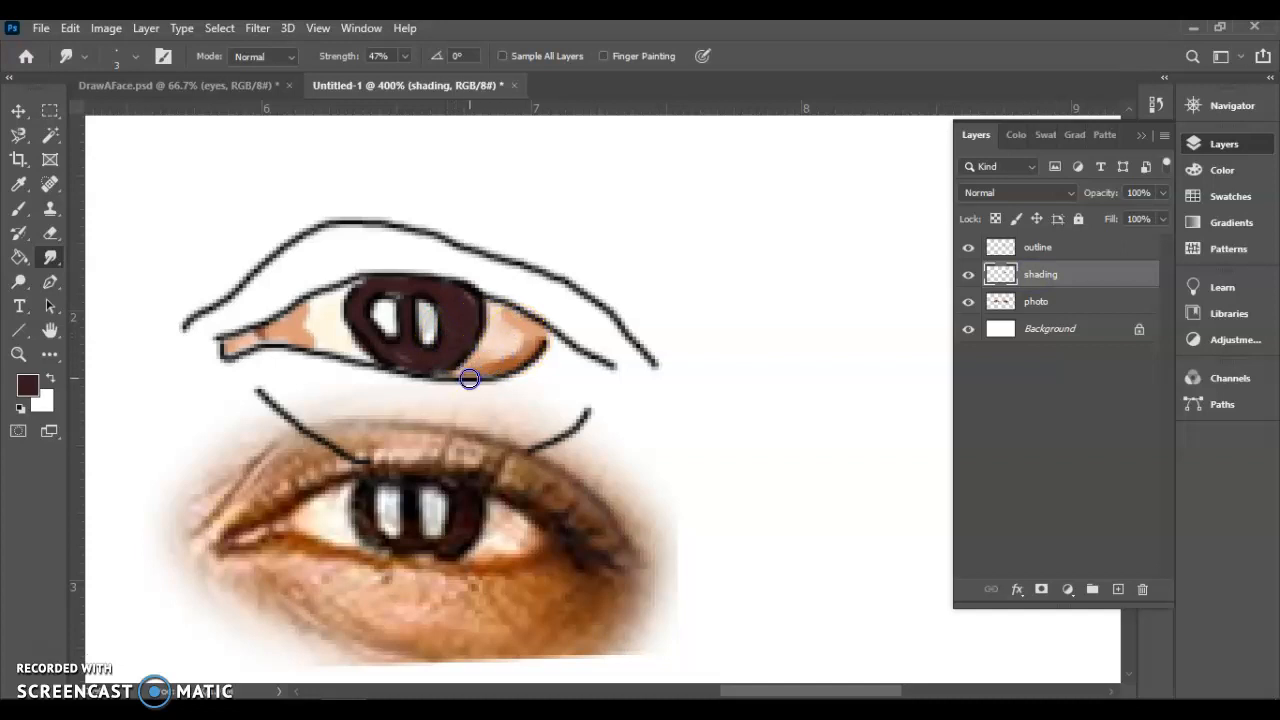
mouse_move(500, 356)
mouse_down()
mouse_move(514, 337)
mouse_move(526, 345)
mouse_up()
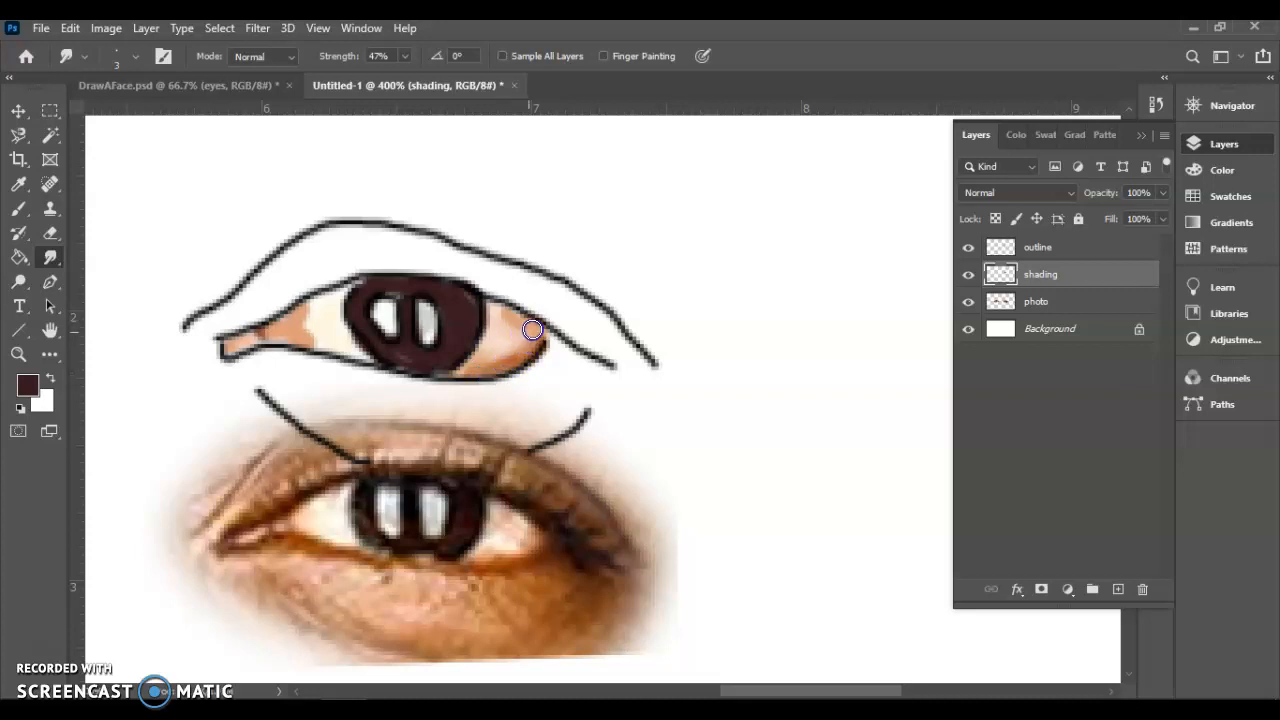
Smudge the remaining colour edges in the outer and inner eye white with a 3 px soft round brush at 47% strength
right_click(50, 260)
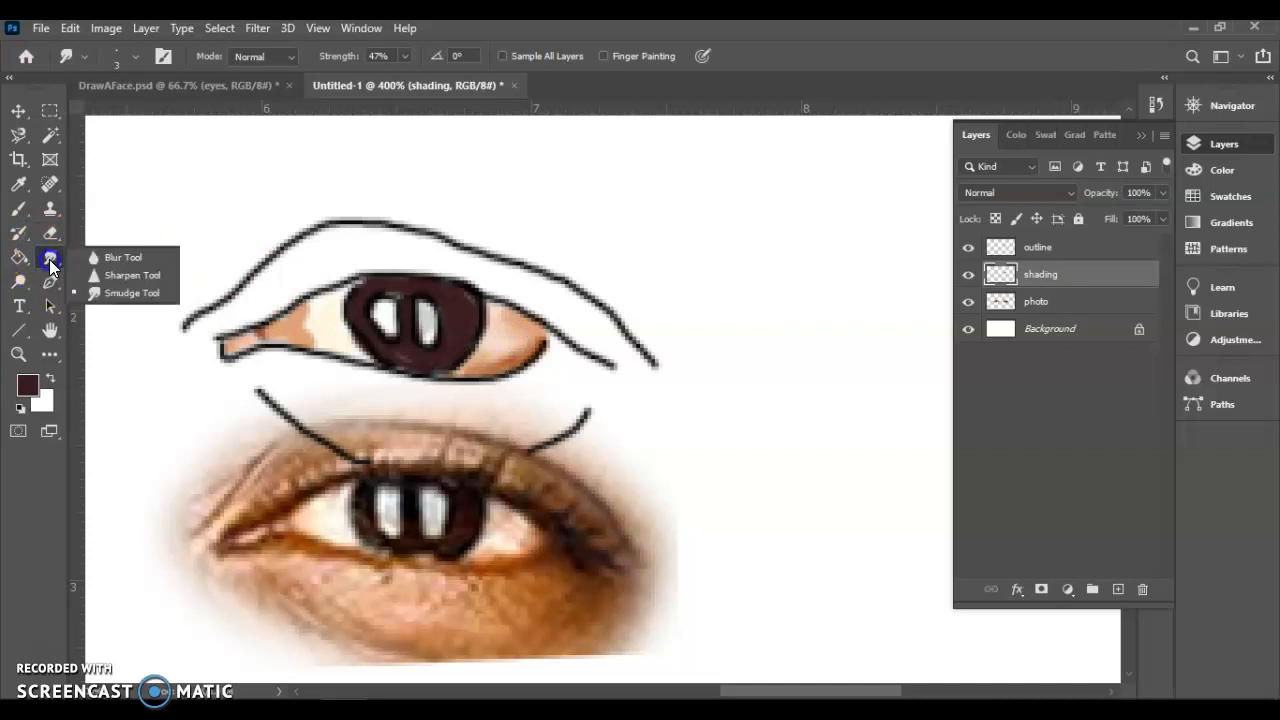
click(100, 293)
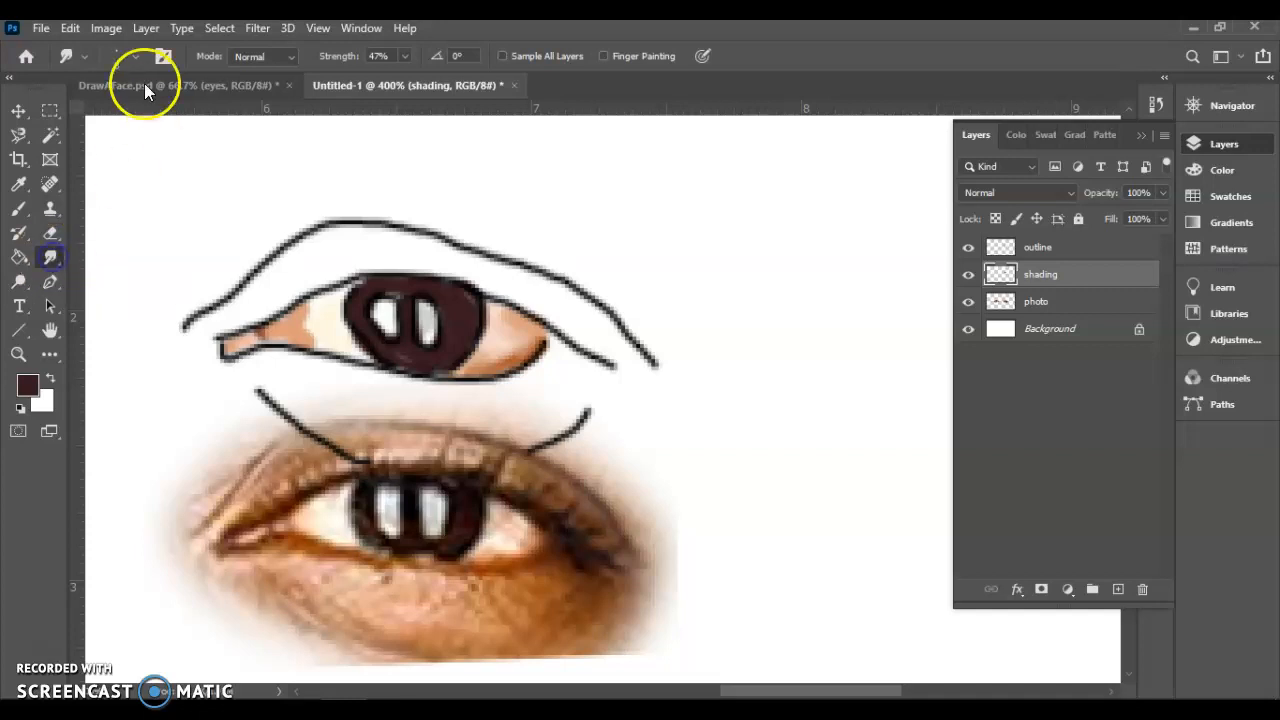
click(137, 58)
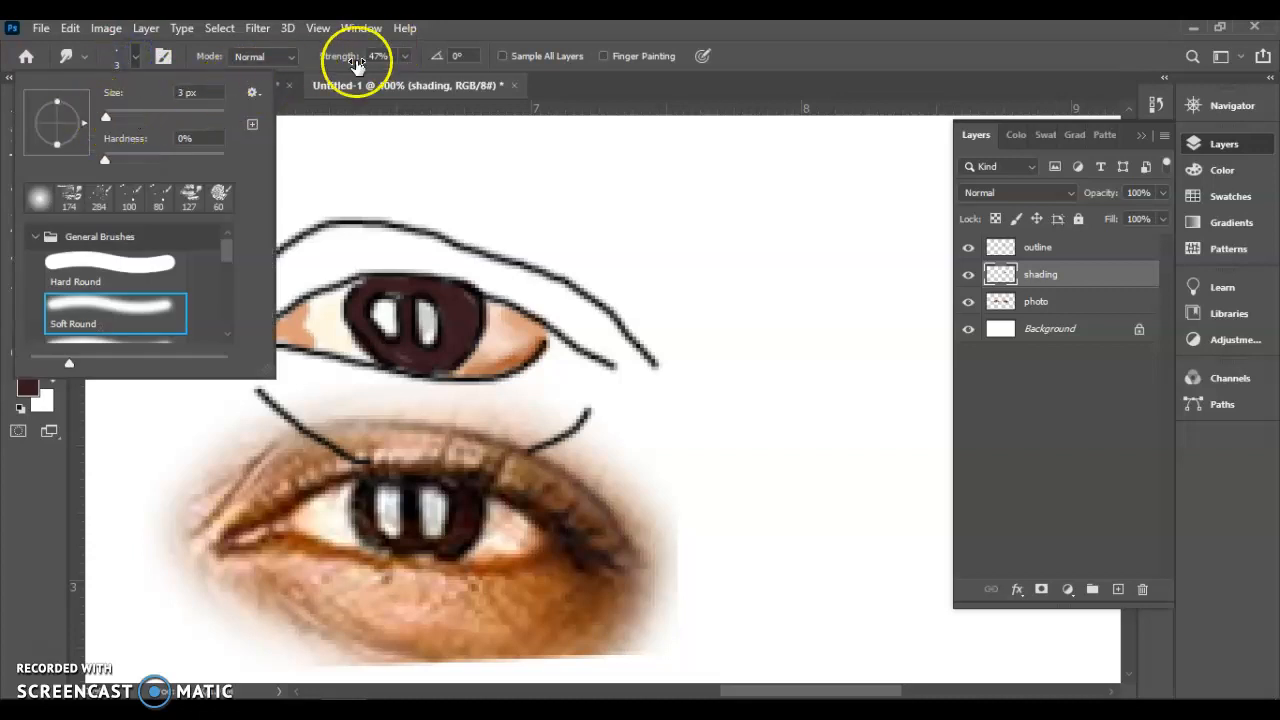
click(831, 42)
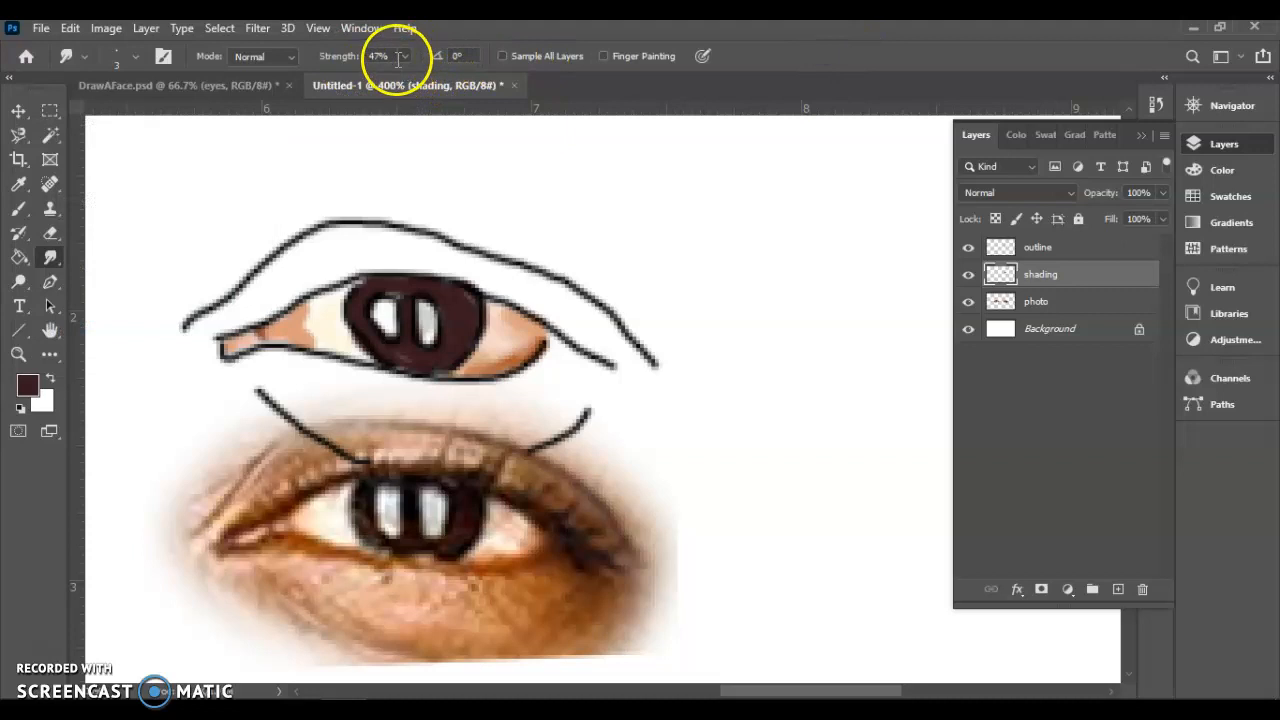
mouse_move(486, 346)
mouse_down()
mouse_move(516, 327)
mouse_move(493, 309)
mouse_move(493, 348)
mouse_up()
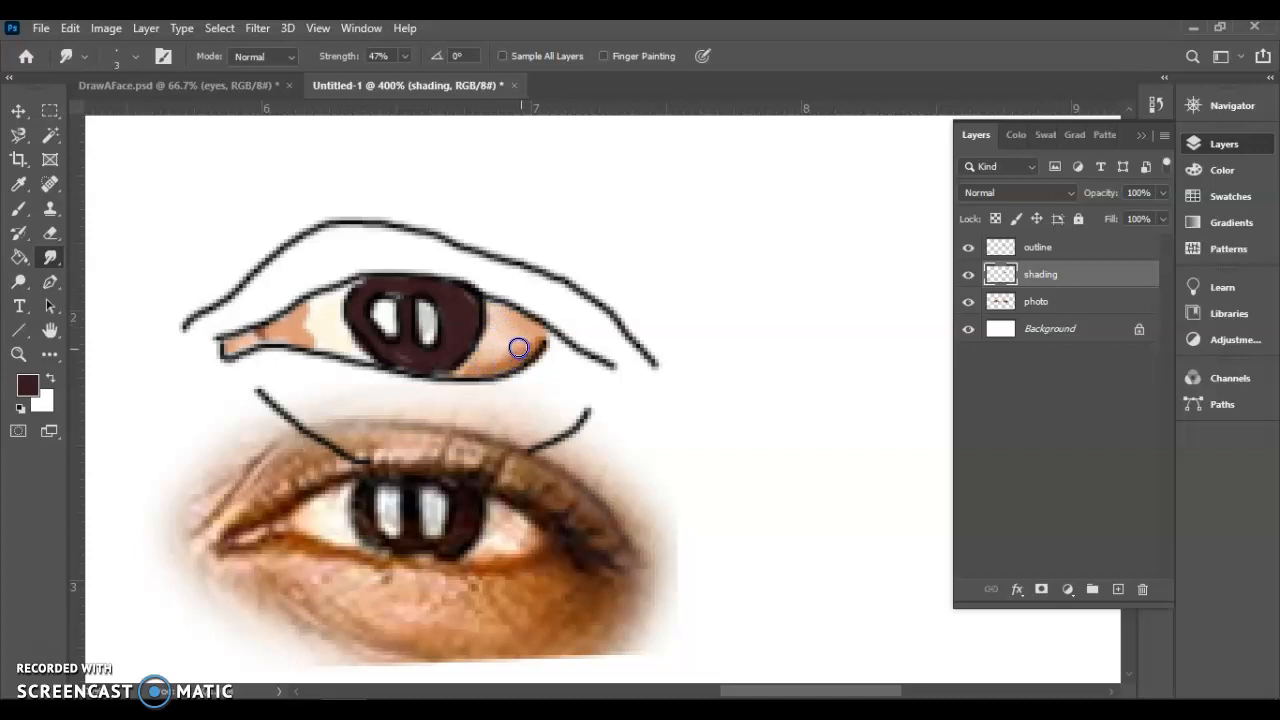
mouse_move(513, 340)
mouse_down()
mouse_move(471, 366)
mouse_move(486, 300)
mouse_up()
mouse_move(343, 349)
mouse_down()
mouse_move(280, 331)
mouse_move(338, 351)
mouse_move(288, 336)
mouse_move(326, 323)
mouse_move(286, 331)
mouse_move(316, 313)
mouse_move(279, 332)
mouse_move(327, 313)
mouse_move(298, 312)
mouse_move(303, 325)
mouse_move(315, 310)
mouse_move(275, 333)
mouse_move(296, 352)
mouse_move(321, 353)
mouse_move(314, 336)
mouse_move(301, 344)
mouse_move(347, 355)
mouse_move(285, 339)
mouse_move(312, 320)
mouse_move(281, 325)
mouse_move(309, 306)
mouse_move(274, 340)
mouse_move(222, 350)
mouse_move(293, 334)
mouse_up()
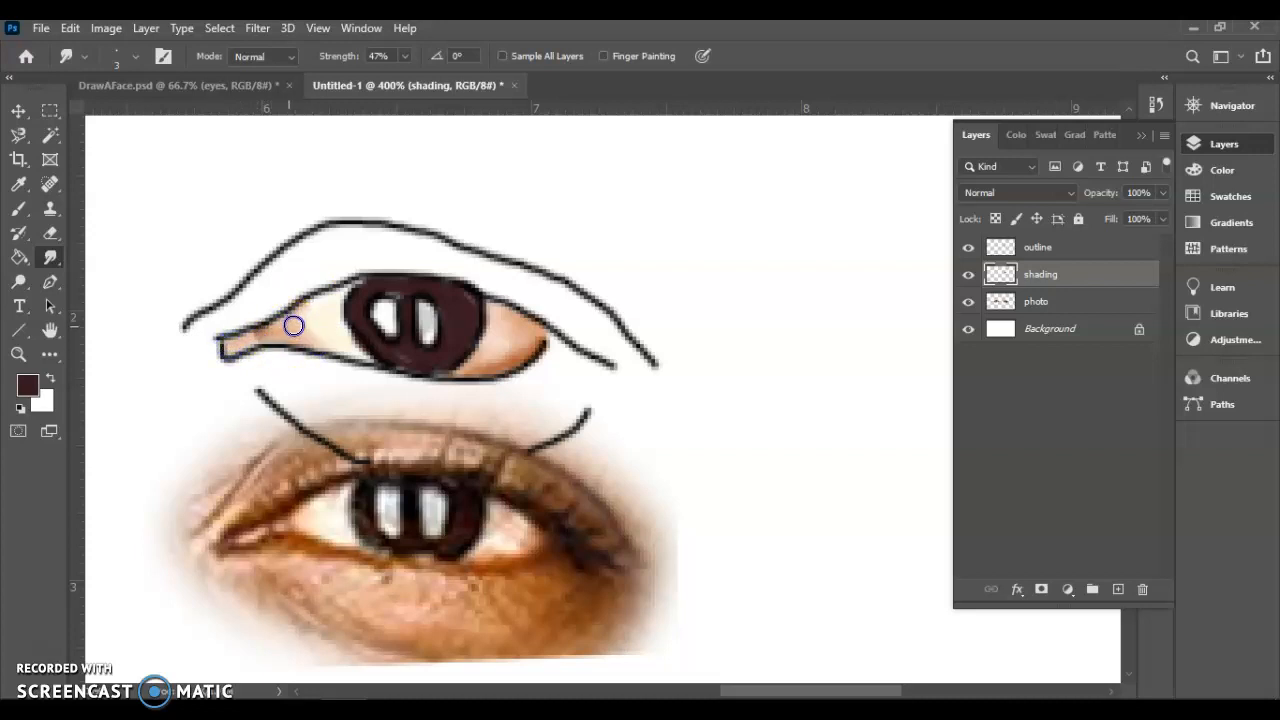
Hide the outline layer, smudge the iris edges, light reflections and corner colours on the shading layer, and show the outline again
click(970, 248)
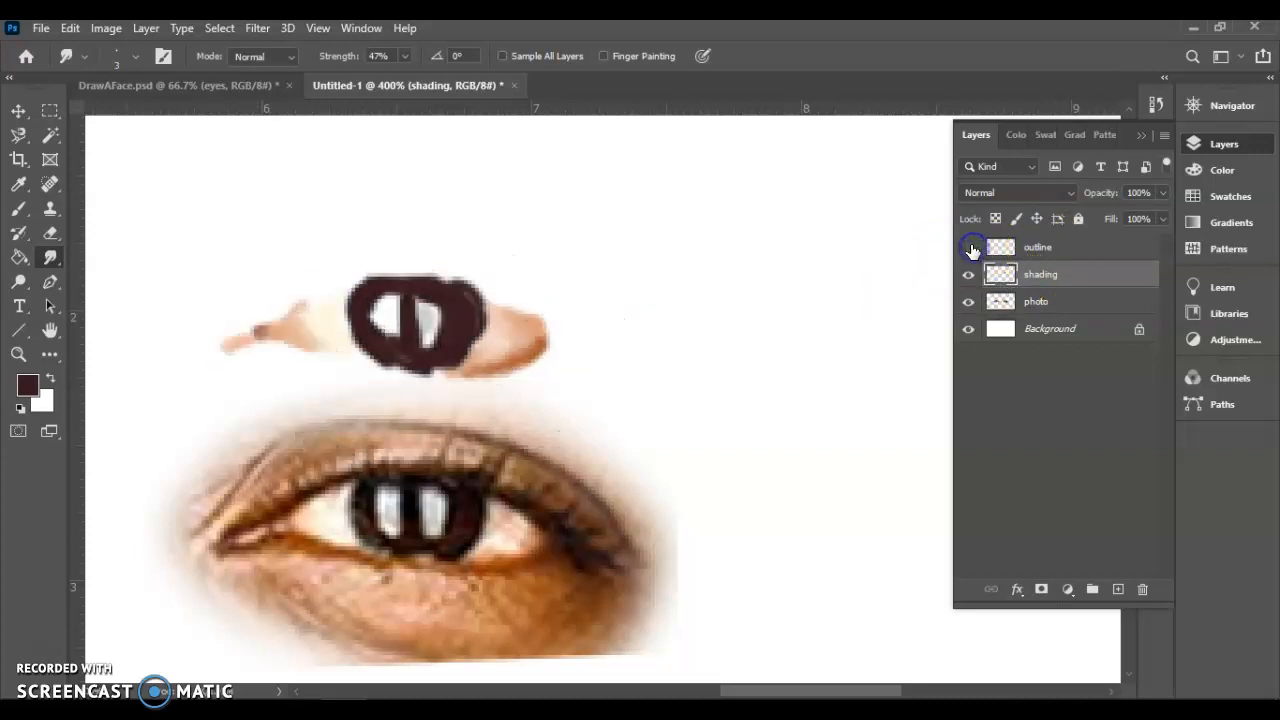
mouse_move(449, 369)
mouse_down()
mouse_move(389, 363)
mouse_move(447, 375)
mouse_up()
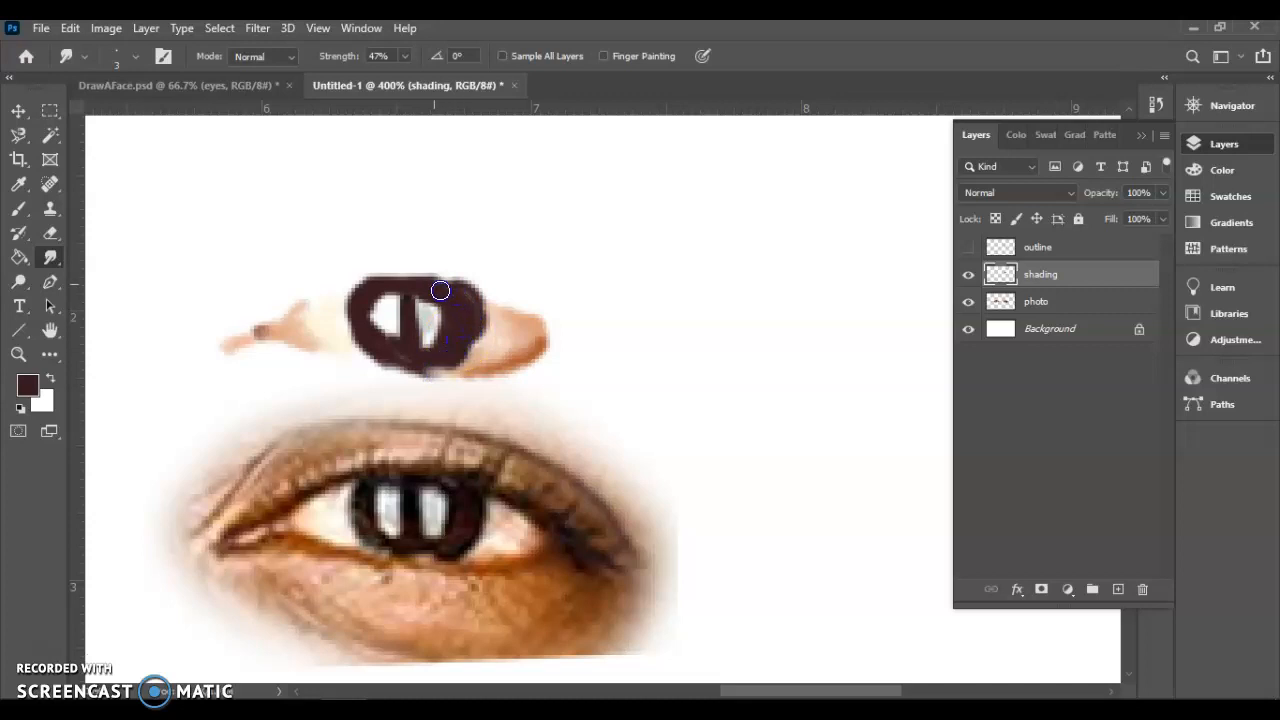
mouse_move(410, 290)
mouse_down()
mouse_move(373, 313)
mouse_move(392, 341)
mouse_up()
drag(377, 317, 425, 313)
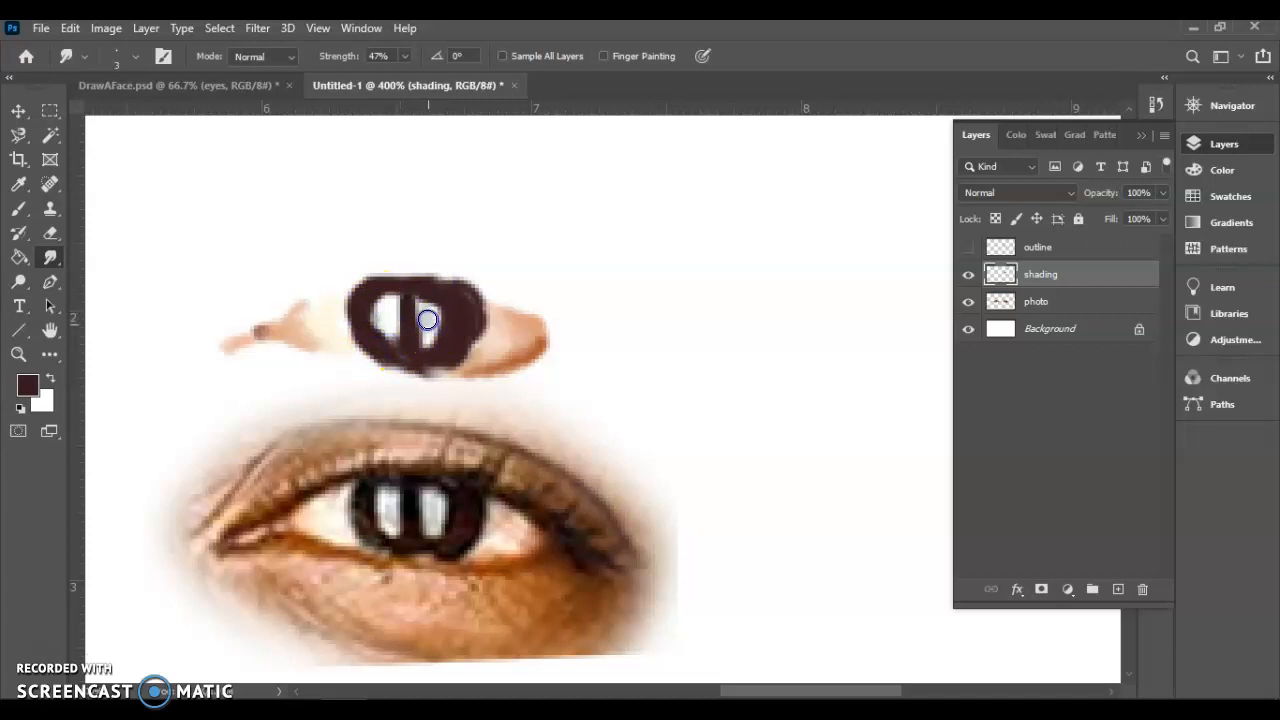
mouse_move(240, 354)
mouse_down()
mouse_move(271, 331)
mouse_move(251, 334)
mouse_move(306, 311)
mouse_move(346, 323)
mouse_move(350, 338)
mouse_move(324, 347)
mouse_move(313, 341)
mouse_move(468, 352)
mouse_move(426, 373)
mouse_move(468, 346)
mouse_up()
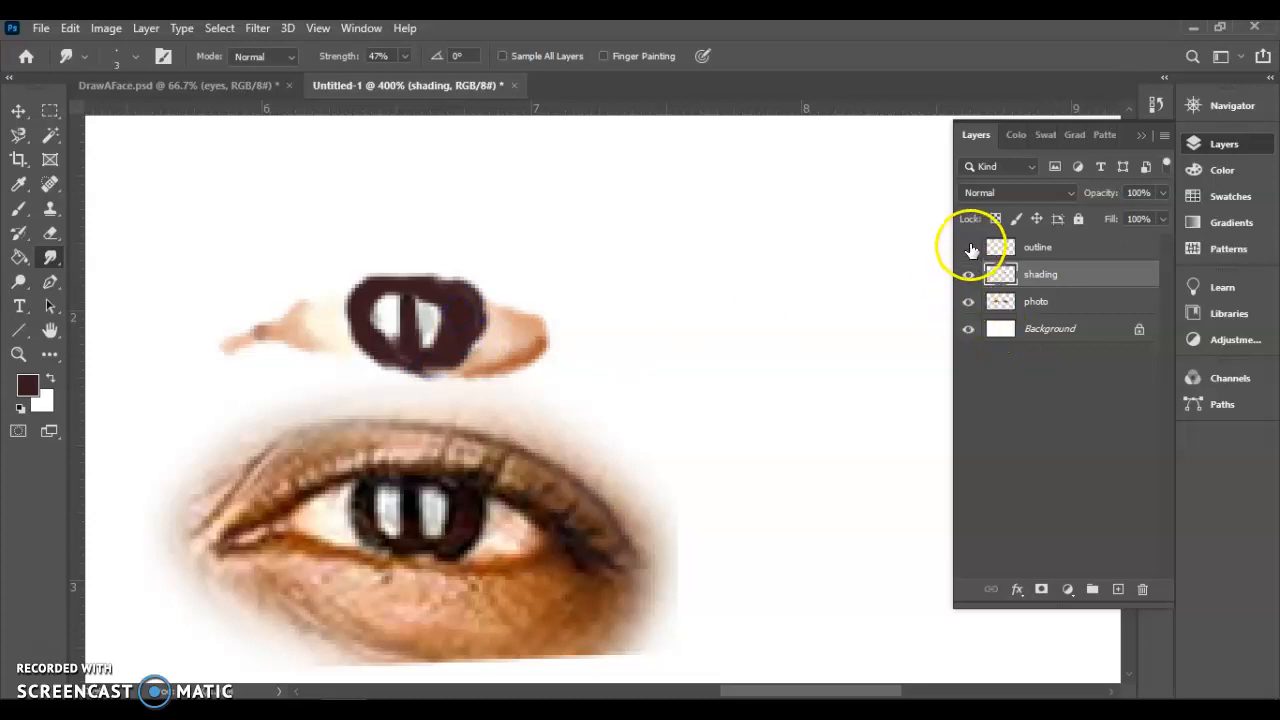
click(968, 247)
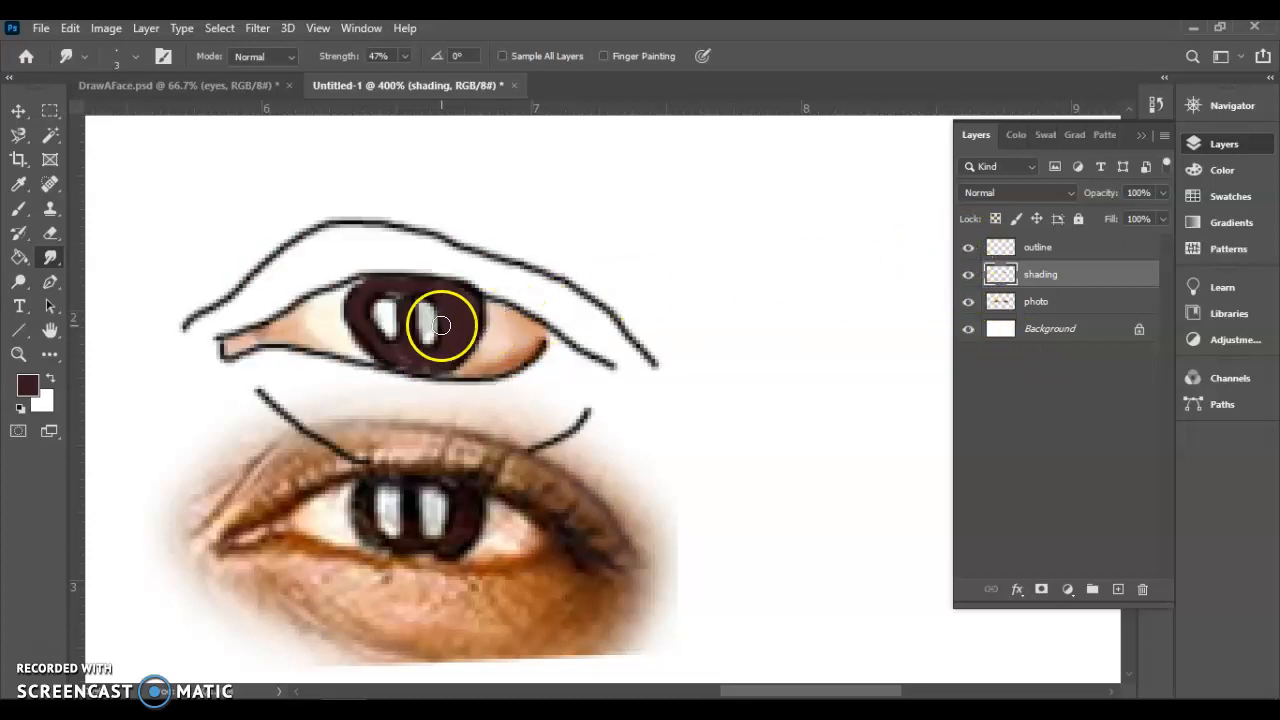
Smudge the dark iris colour around the light reflections on the shading layer, then hide the outline layer
mouse_move(380, 306)
mouse_down()
mouse_move(389, 331)
mouse_move(443, 349)
mouse_up()
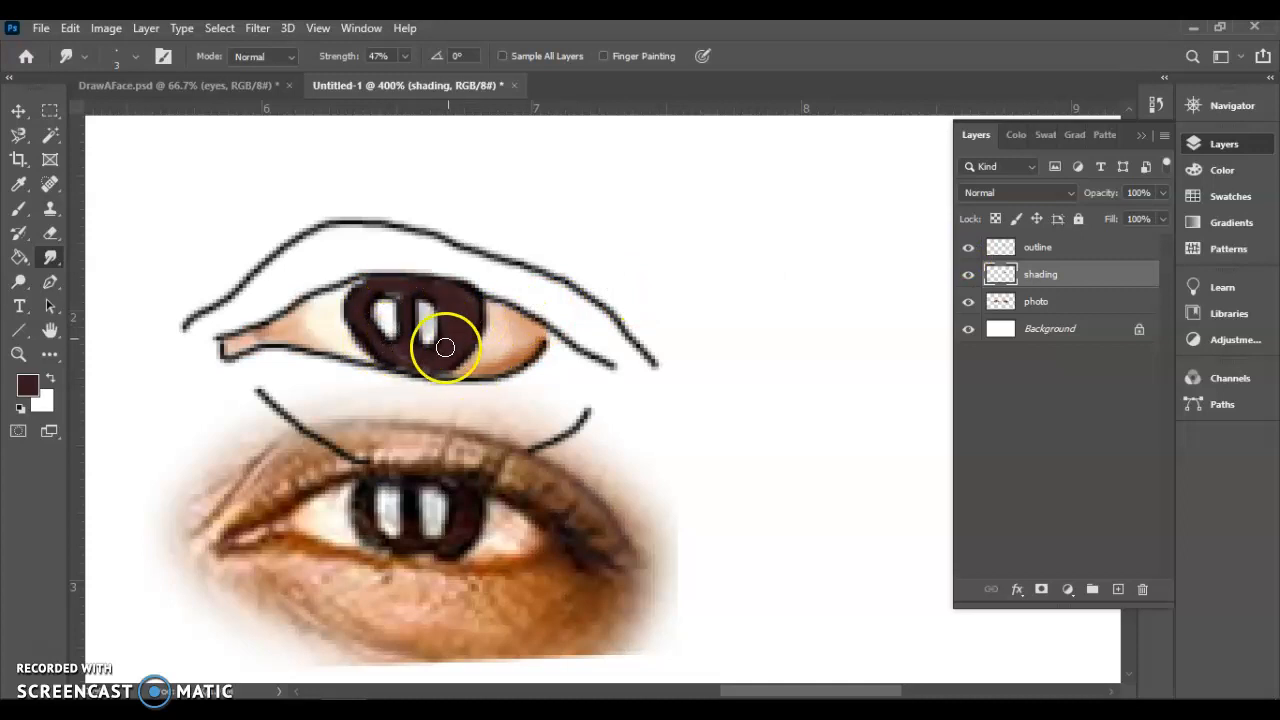
click(968, 249)
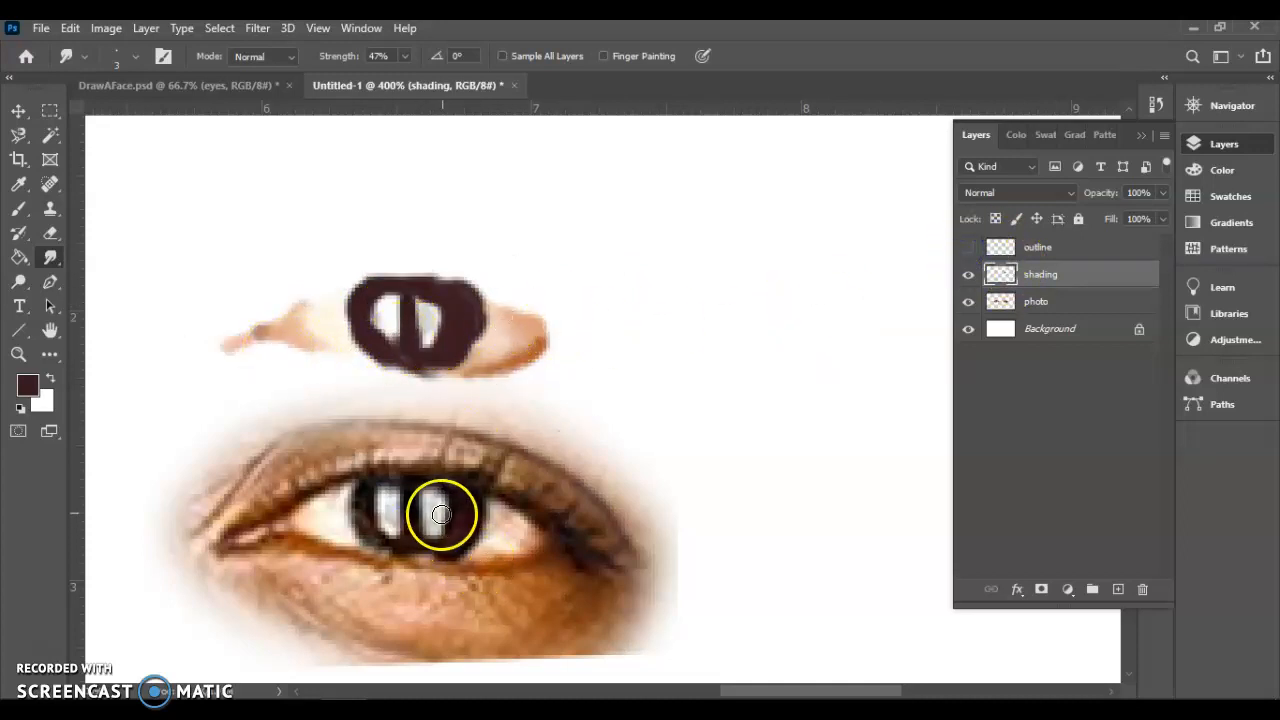
Darken the iris rim and the strip between the light reflections with a 3 px Burn tool, Shadows range, 37% exposure
mouse_move(18, 283)
mouse_down()
mouse_move(68, 290)
mouse_move(58, 274)
mouse_move(66, 303)
mouse_up()
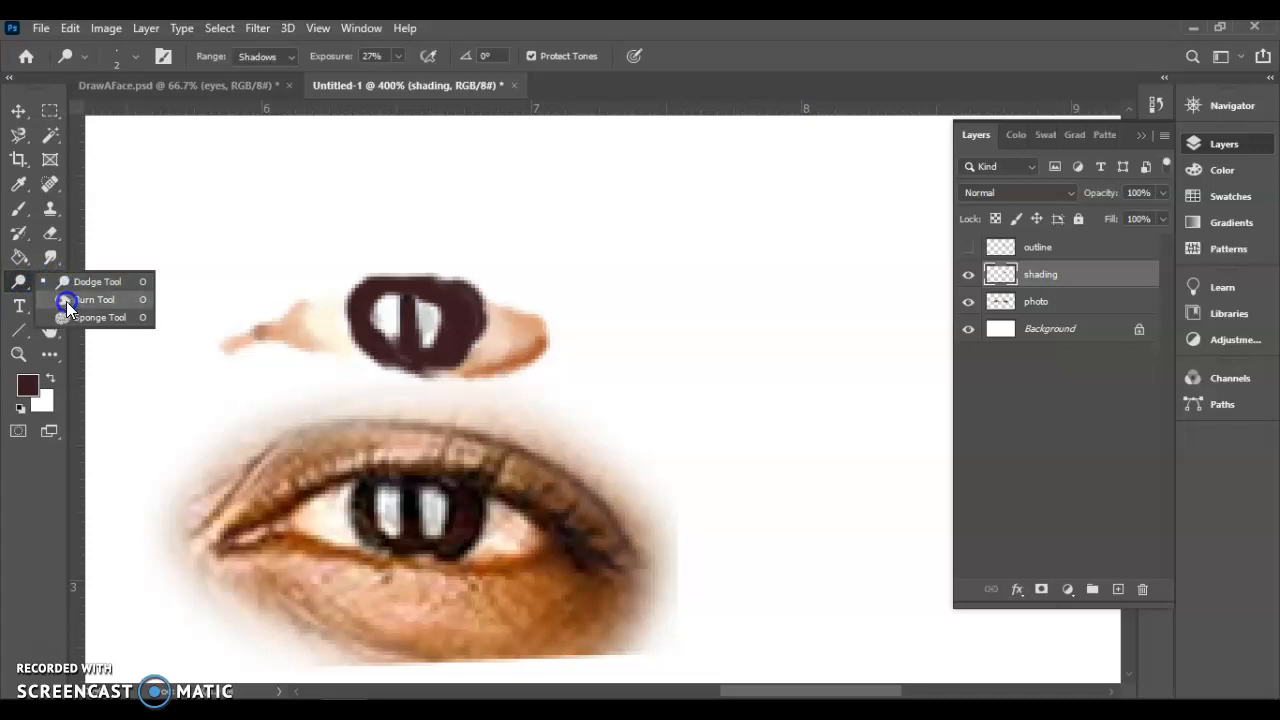
drag(66, 301, 66, 301)
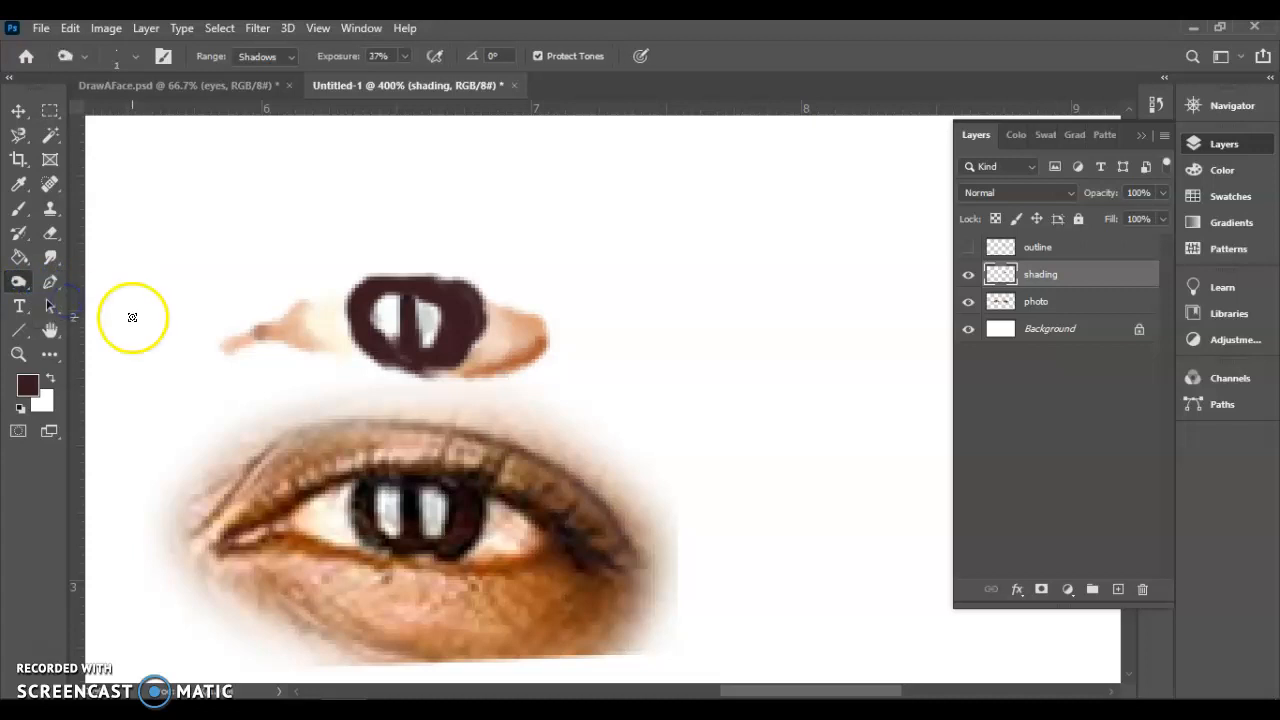
click(138, 56)
click(190, 92)
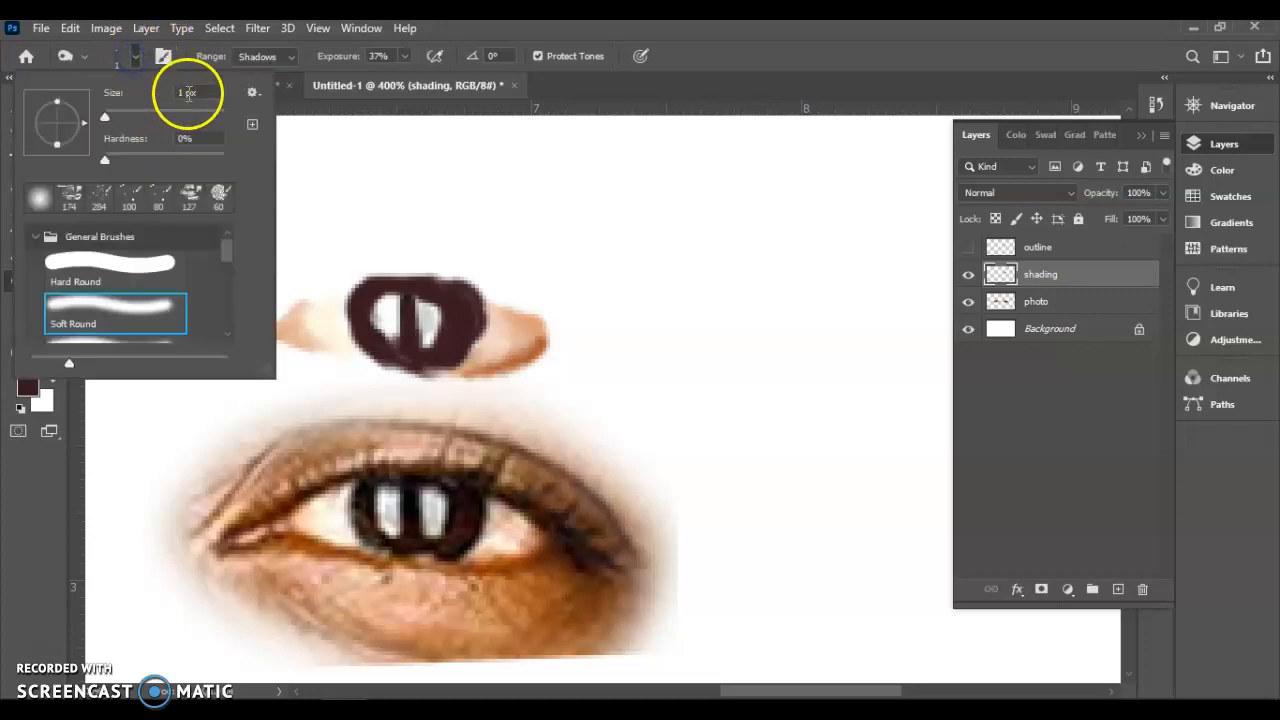
text(3)
key(Return)
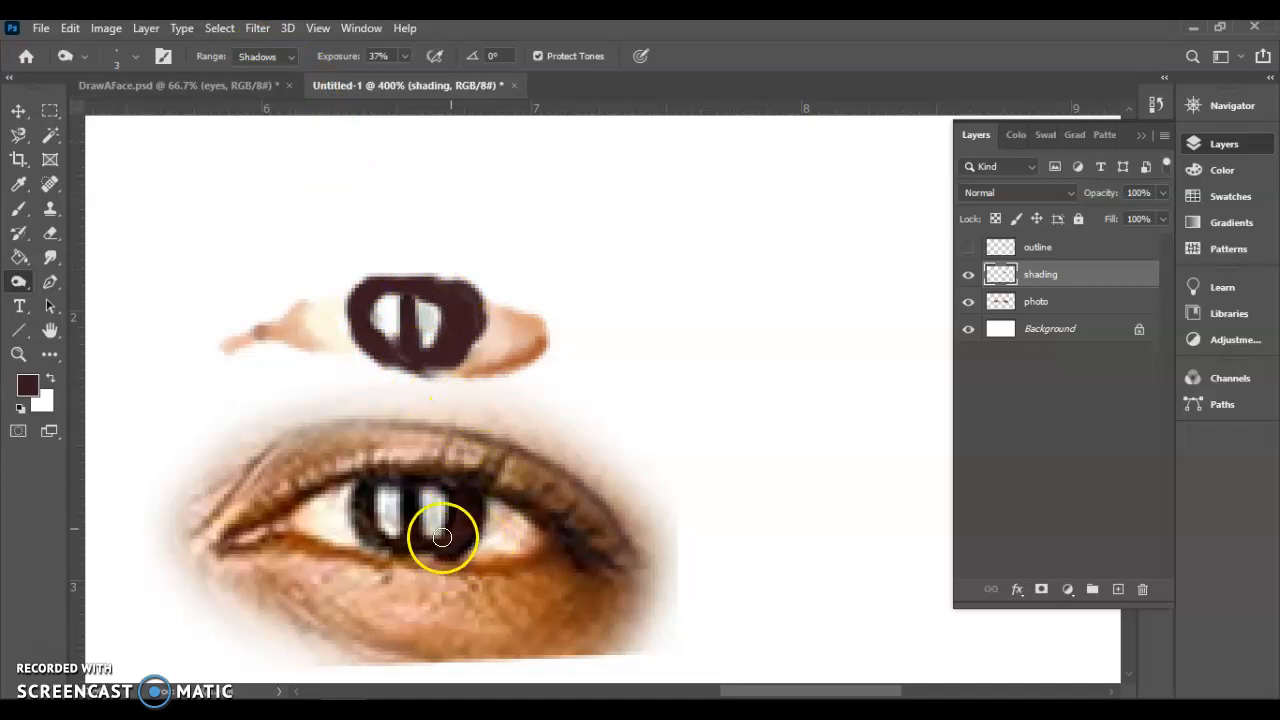
mouse_move(447, 368)
mouse_down()
mouse_move(428, 363)
mouse_move(479, 322)
mouse_up()
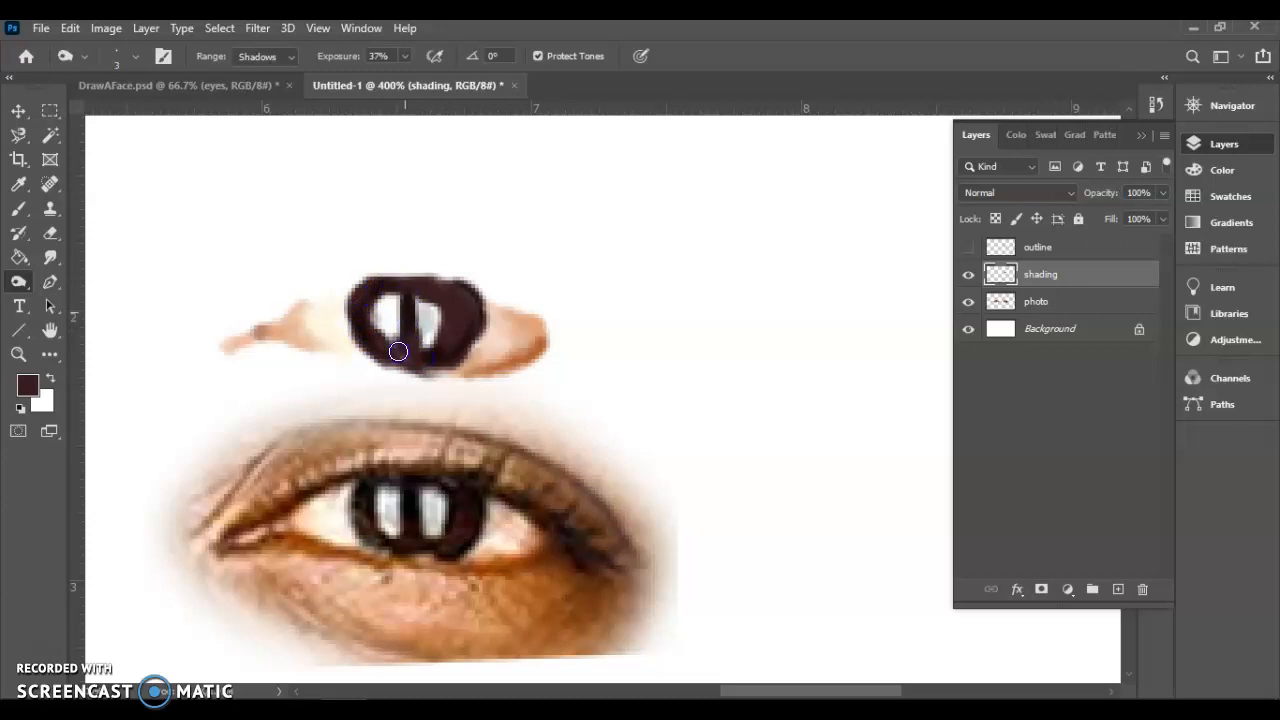
mouse_move(413, 352)
mouse_down()
mouse_move(449, 491)
mouse_move(437, 486)
mouse_move(454, 306)
mouse_move(425, 272)
mouse_up()
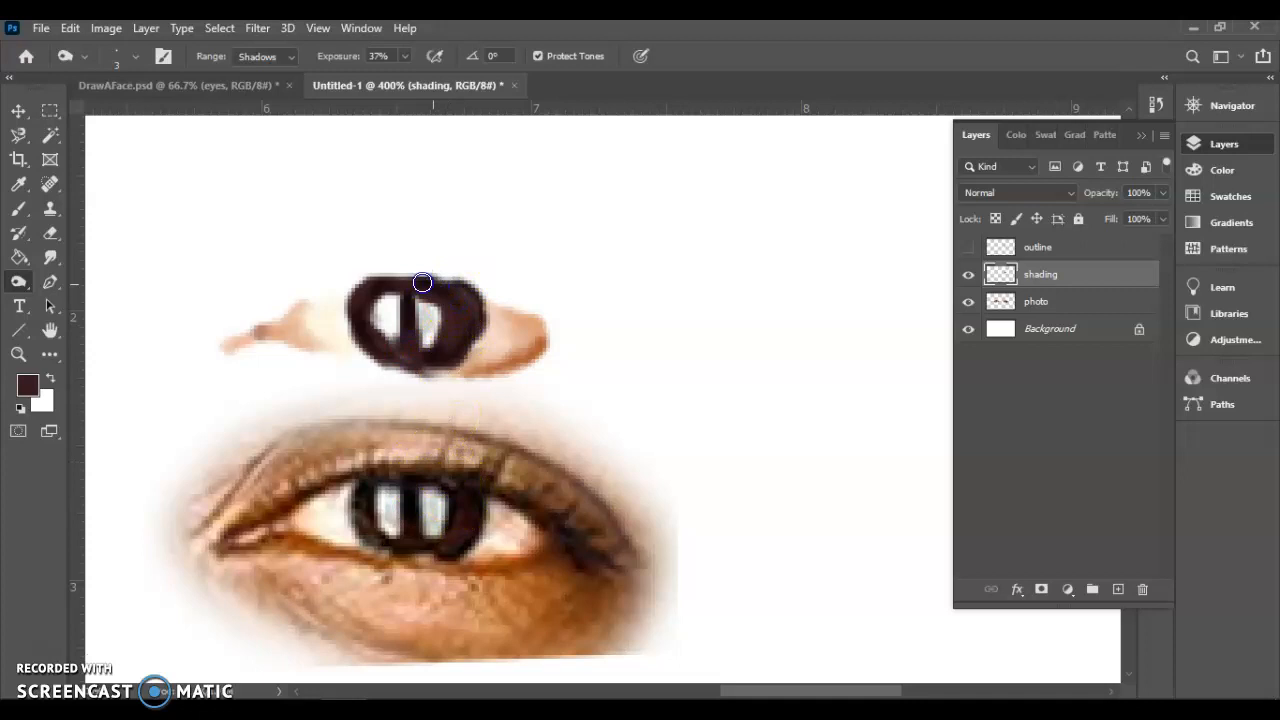
mouse_move(437, 351)
mouse_down()
mouse_move(457, 363)
mouse_move(394, 363)
mouse_move(370, 345)
mouse_up()
Lighten the inner areas of the iris with a 2 px Dodge tool set to Shadows at 27% exposure
drag(18, 283, 74, 285)
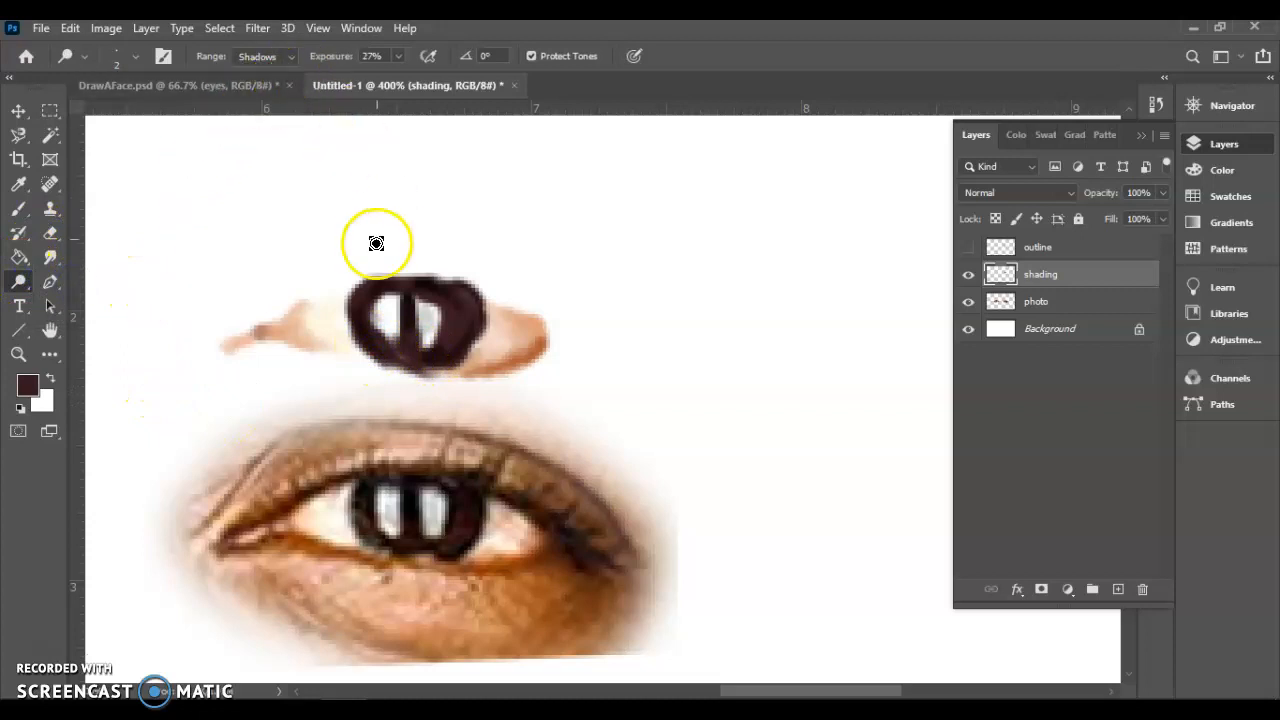
drag(447, 332, 454, 322)
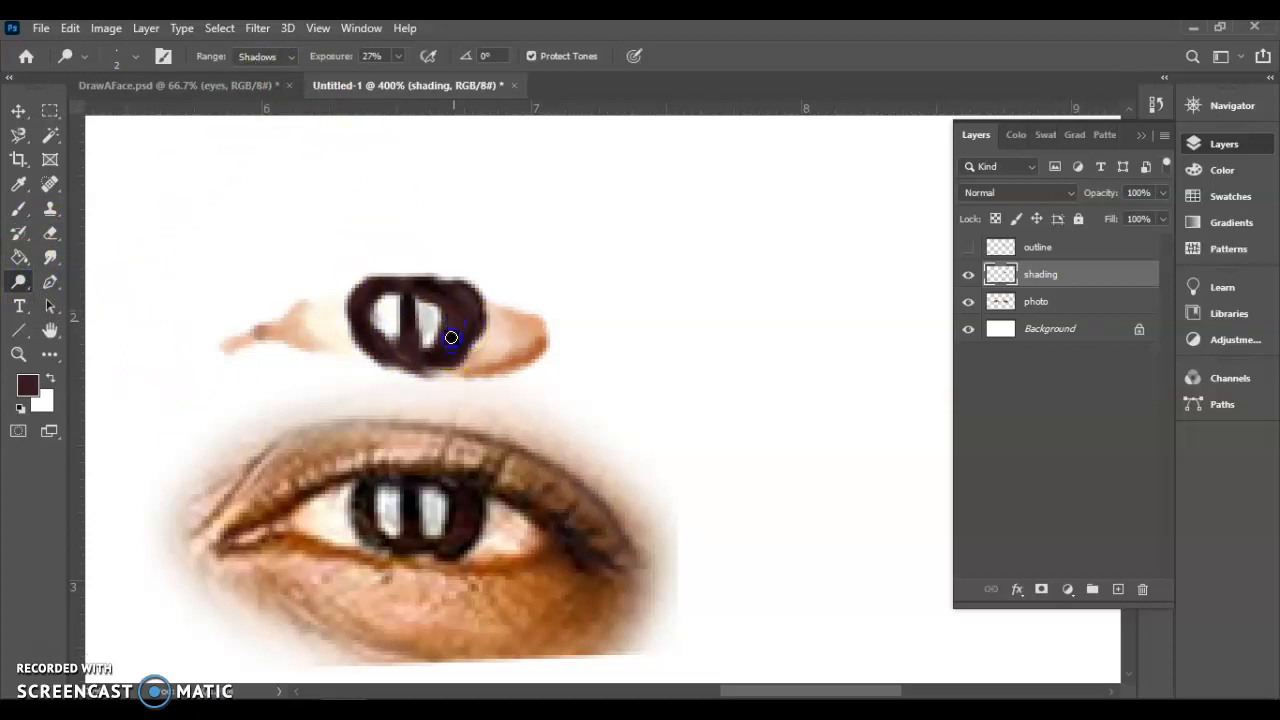
mouse_move(375, 342)
mouse_down()
mouse_move(394, 369)
mouse_move(377, 360)
mouse_move(395, 354)
mouse_move(410, 294)
mouse_move(417, 390)
mouse_move(400, 354)
mouse_move(414, 340)
mouse_move(406, 318)
mouse_move(456, 319)
mouse_up()
mouse_move(400, 350)
mouse_down()
mouse_move(385, 307)
mouse_move(381, 324)
mouse_move(393, 310)
mouse_move(411, 329)
mouse_move(364, 324)
mouse_move(406, 343)
mouse_move(468, 316)
mouse_up()
Smudge the iris tones and reshape the two light reflections with the Smudge tool at 47% strength
click(52, 255)
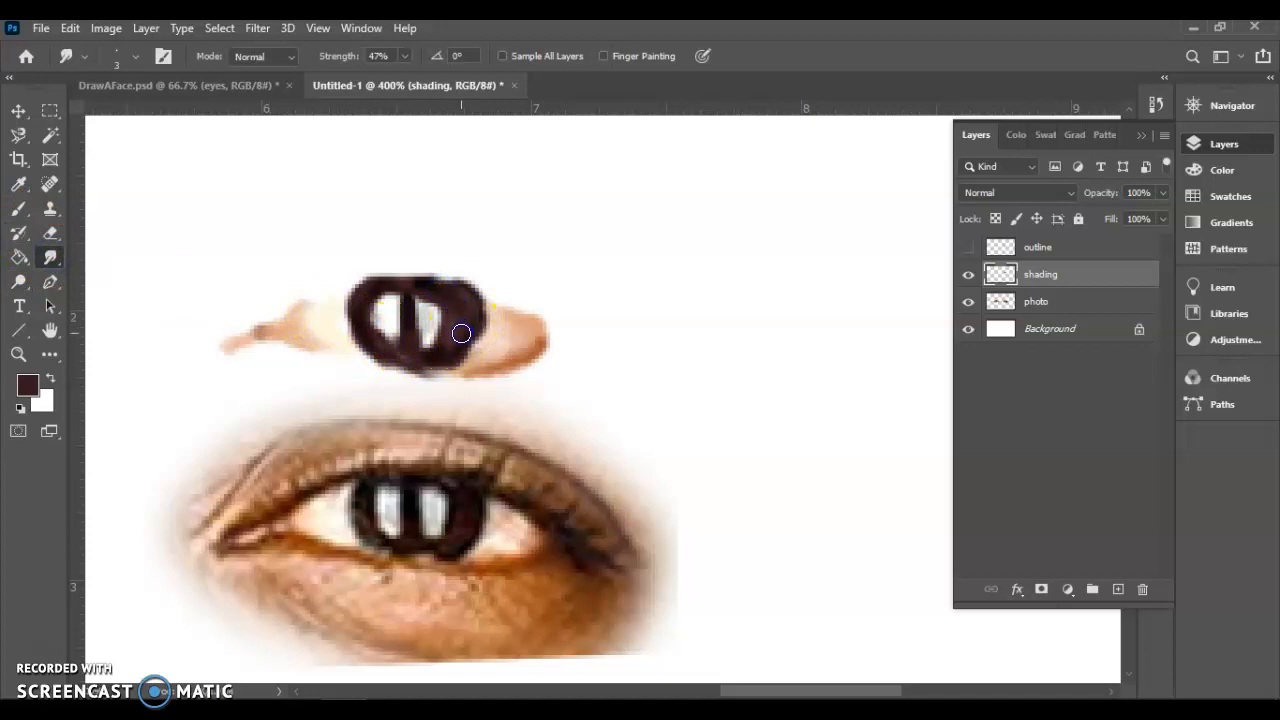
mouse_move(429, 353)
mouse_down()
mouse_move(391, 343)
mouse_move(416, 350)
mouse_up()
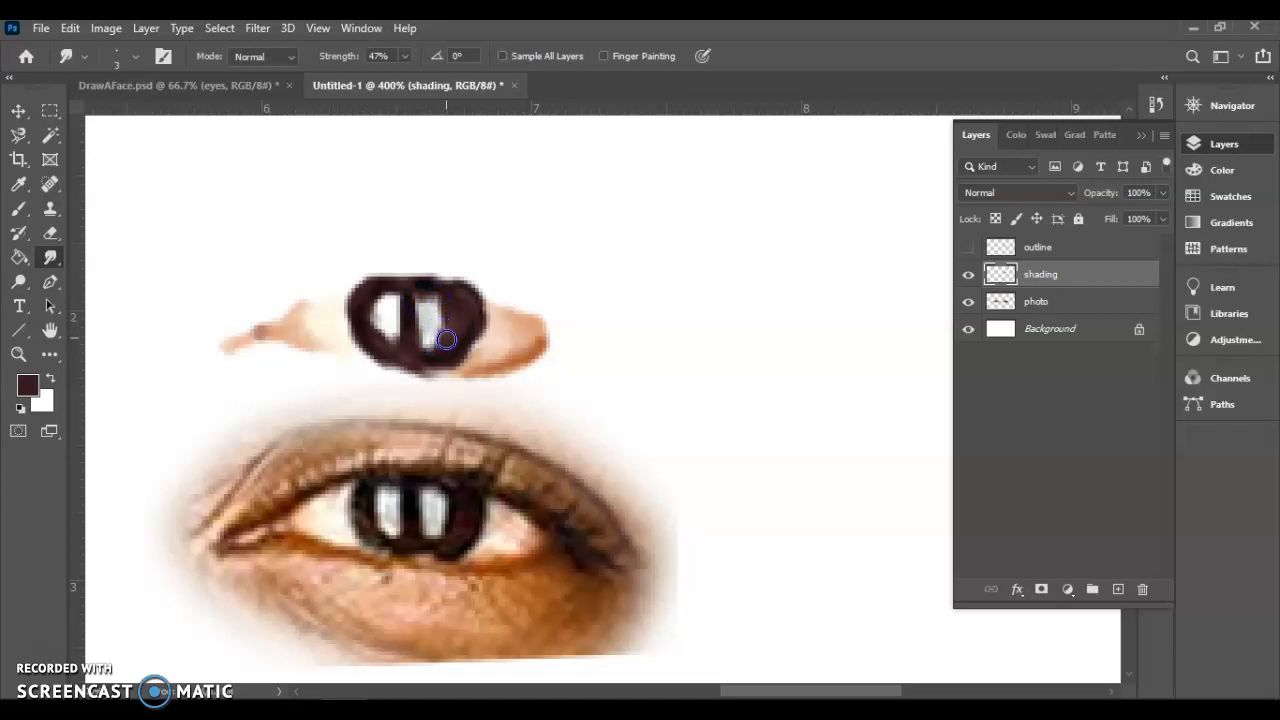
drag(435, 336, 386, 324)
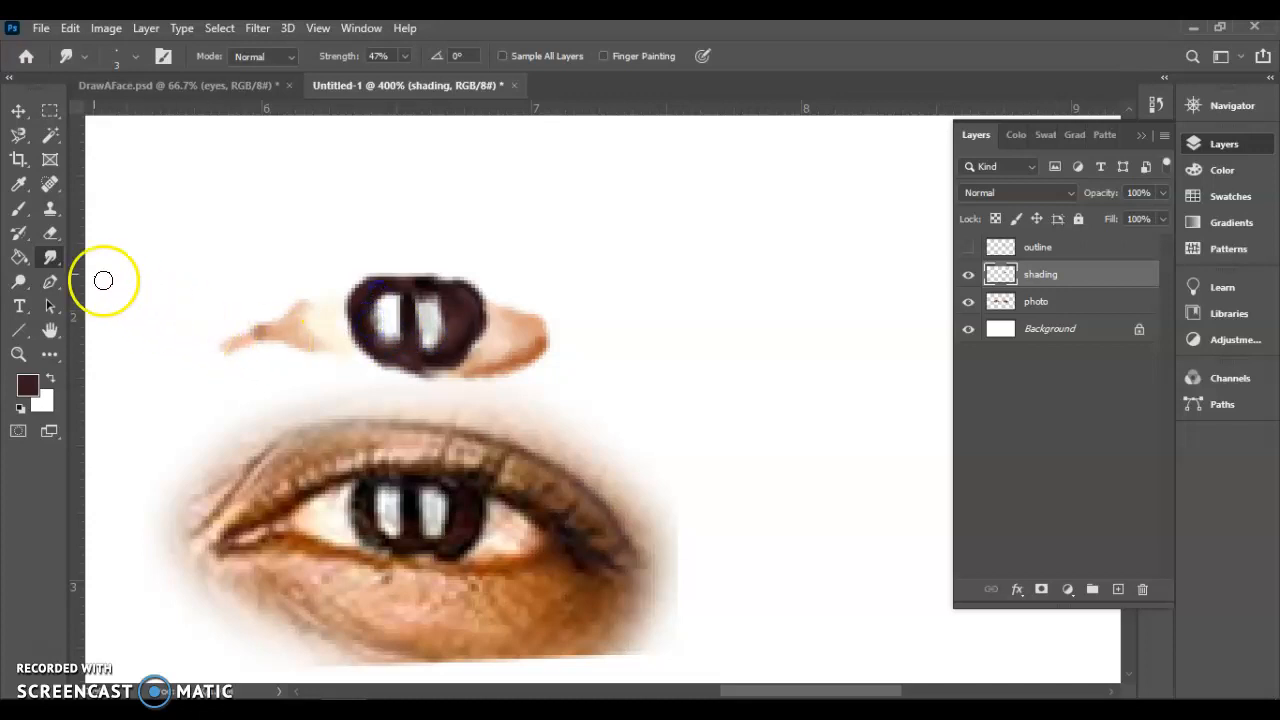
Darken the edges of the inner and outer eye white with a 3 px Burn tool set to Highlights at 37% exposure
click(20, 284)
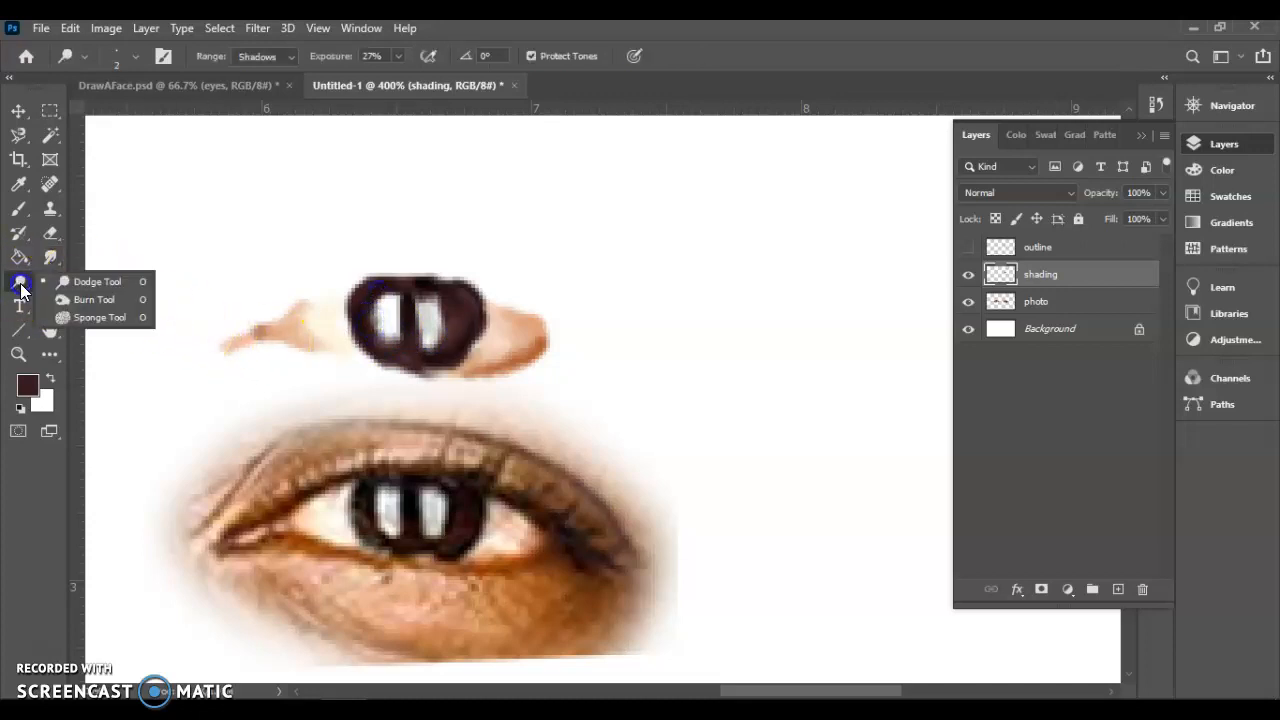
click(94, 299)
drag(352, 355, 344, 353)
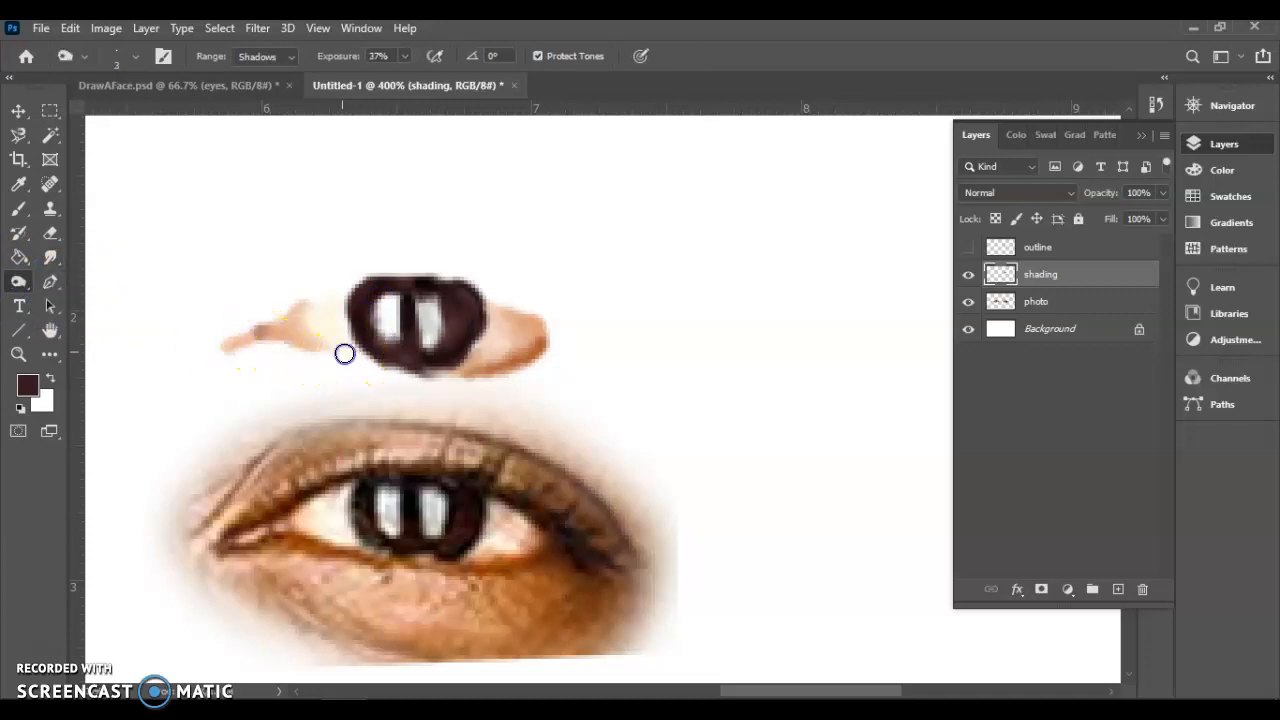
click(266, 56)
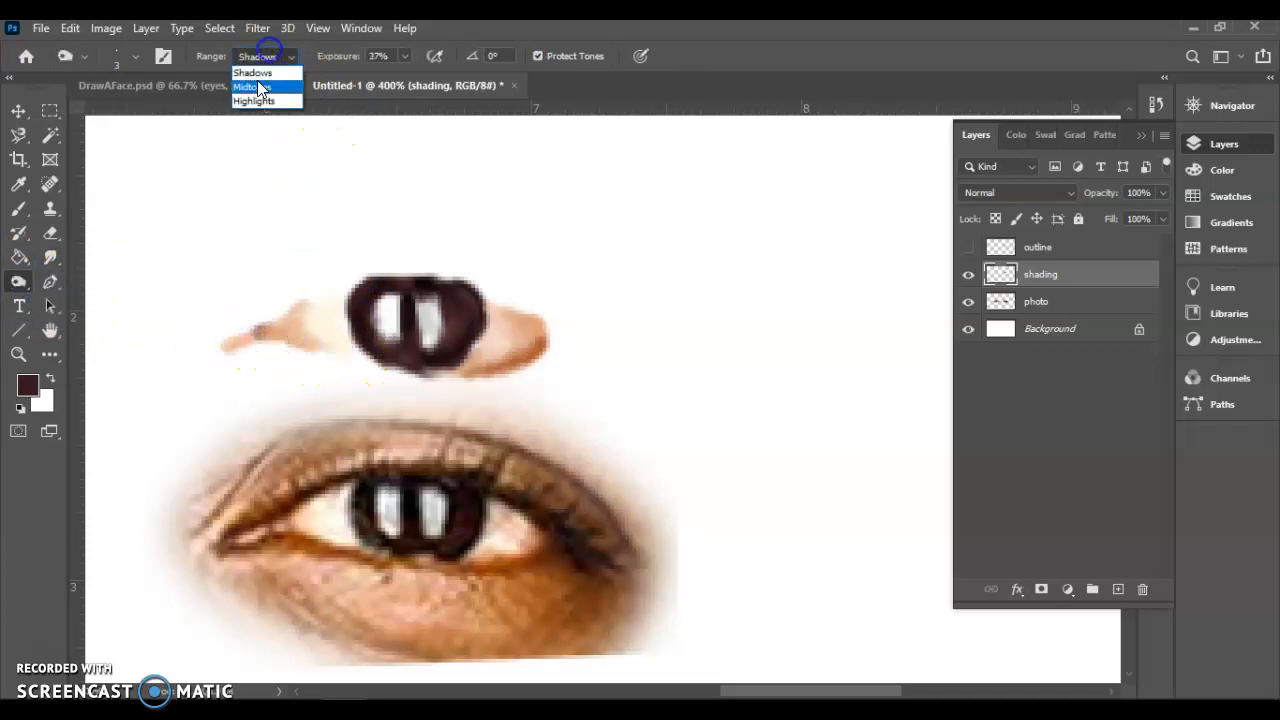
click(254, 101)
mouse_move(251, 297)
mouse_down()
mouse_move(357, 357)
mouse_move(335, 352)
mouse_up()
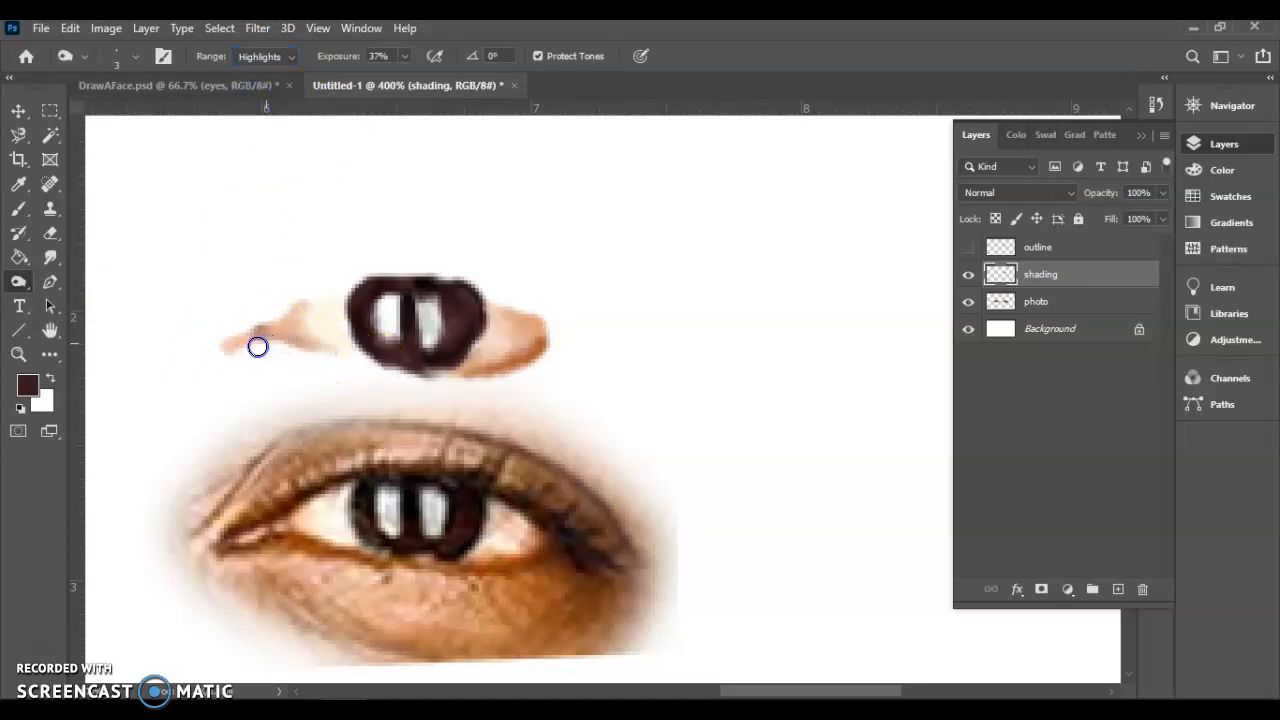
drag(222, 350, 312, 300)
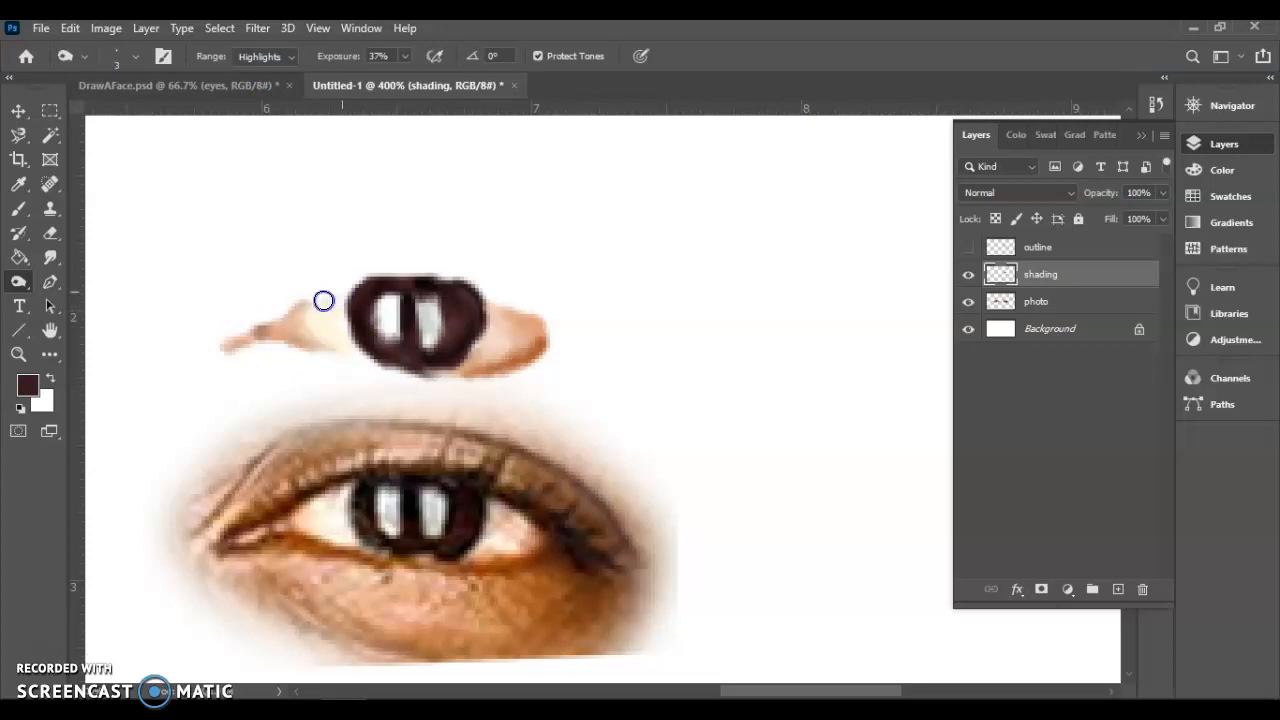
drag(352, 352, 354, 351)
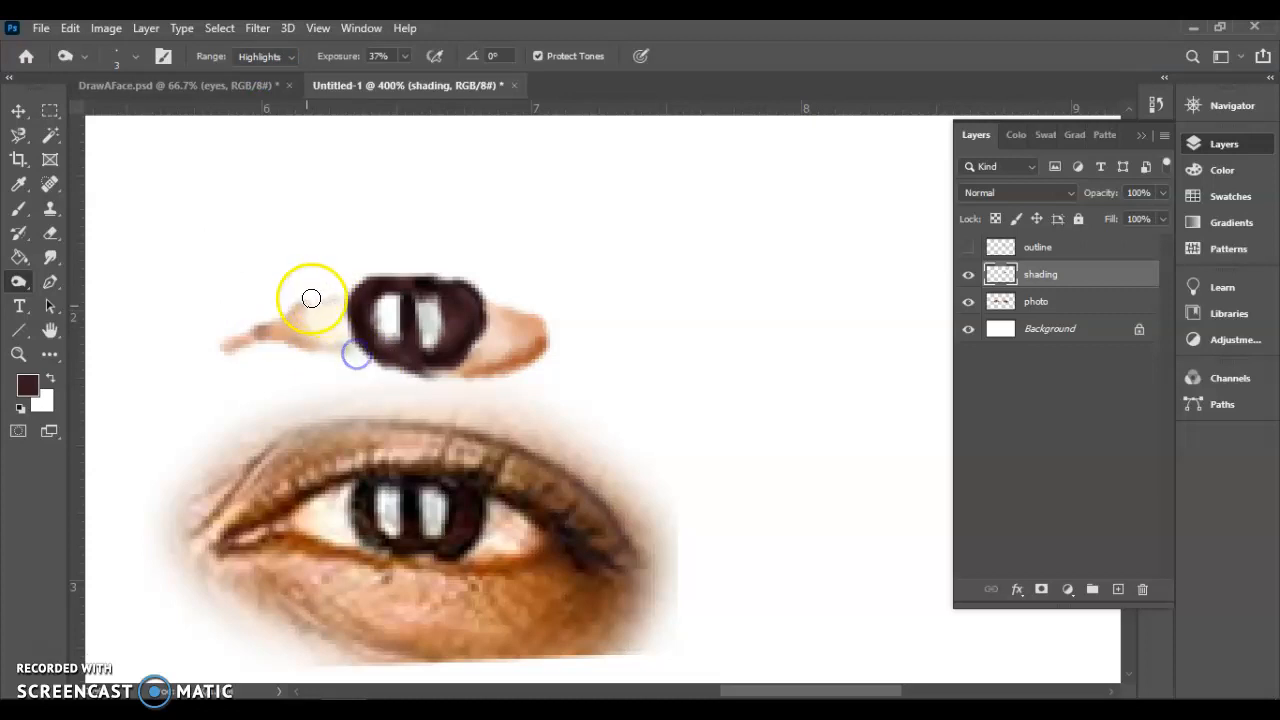
drag(561, 352, 467, 366)
drag(536, 323, 491, 304)
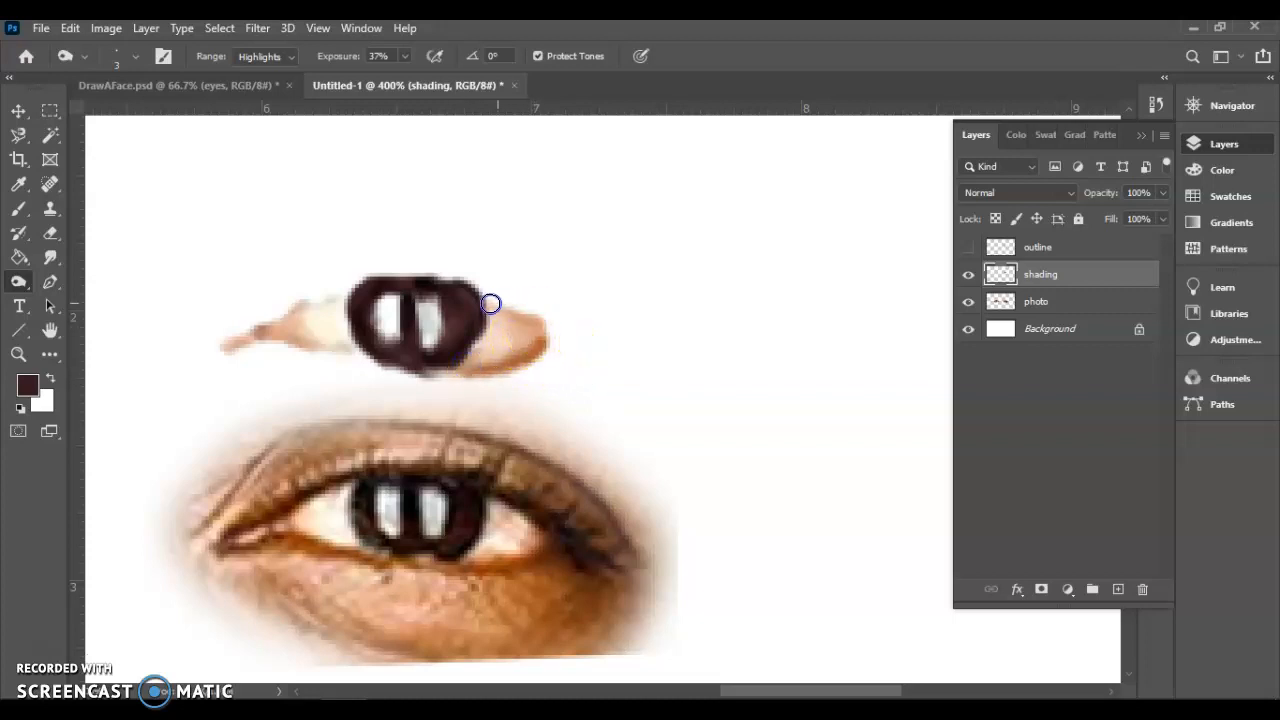
Lighten the middle of the inner and outer eye white with a 2 px Dodge tool set to Highlights at 27% exposure
right_click(18, 282)
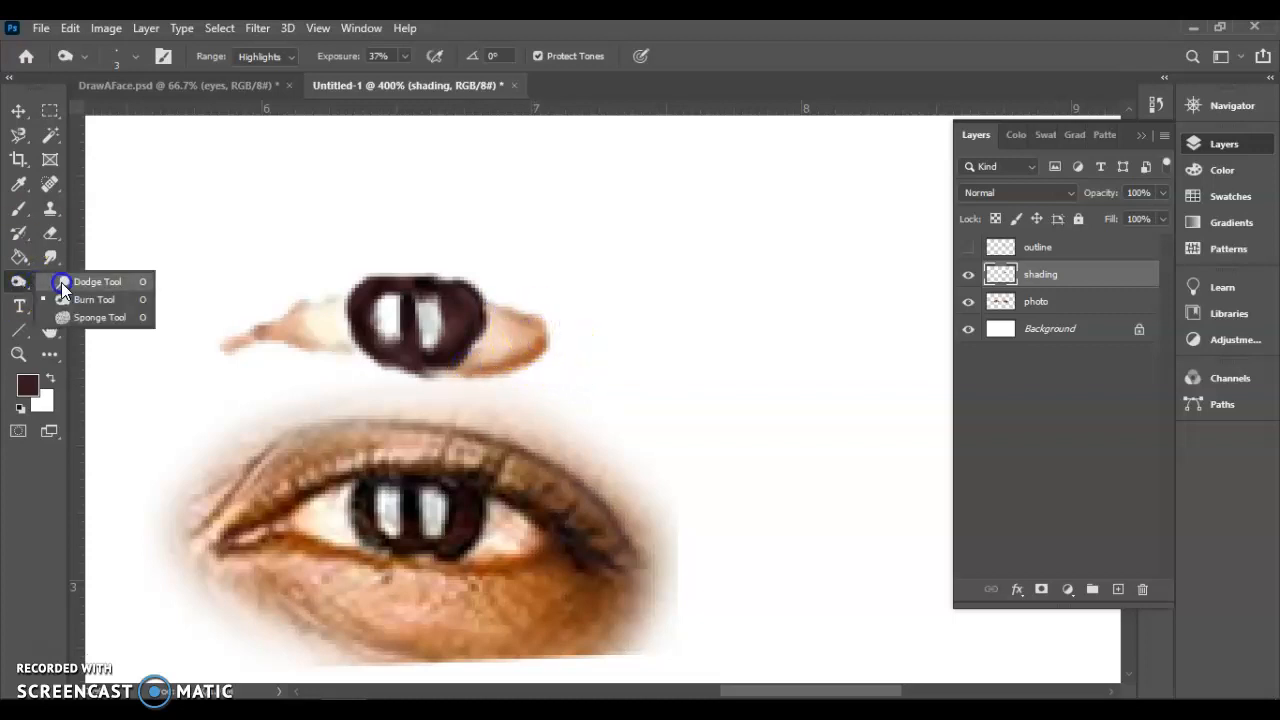
click(67, 284)
mouse_move(274, 328)
mouse_down()
mouse_move(324, 348)
mouse_move(317, 332)
mouse_move(342, 340)
mouse_move(331, 310)
mouse_up()
click(277, 57)
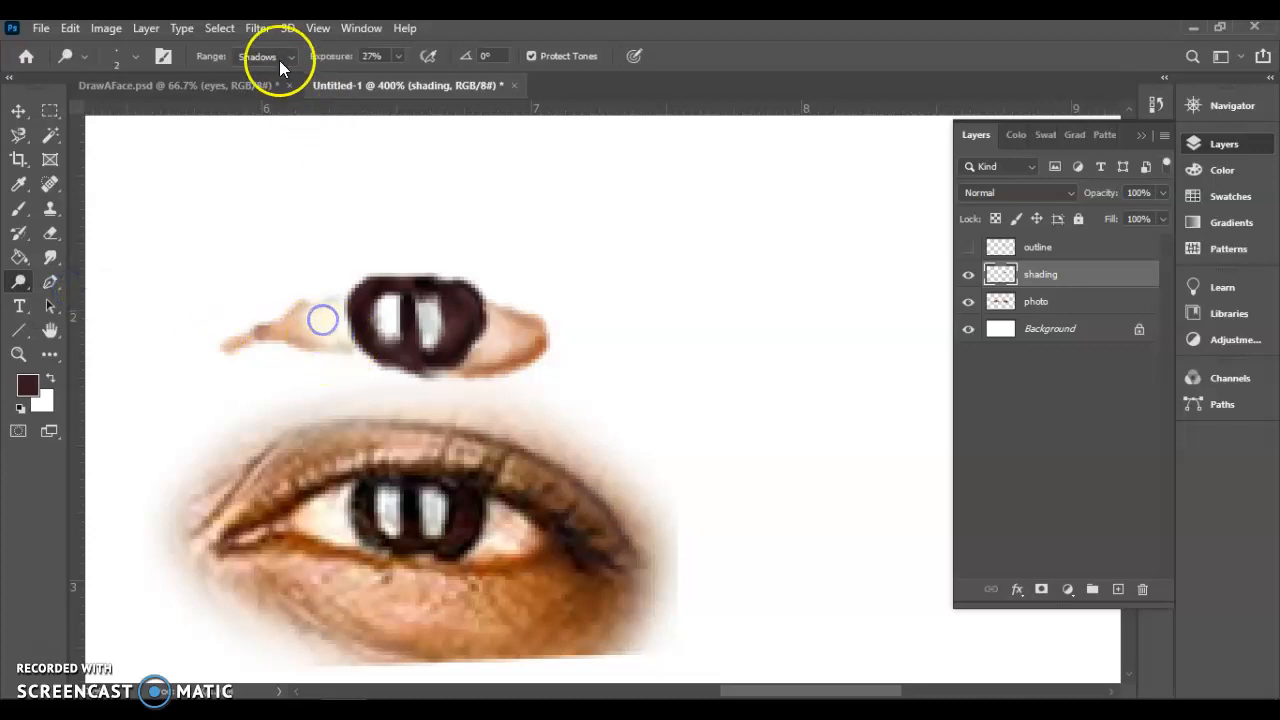
click(255, 101)
drag(334, 291, 340, 328)
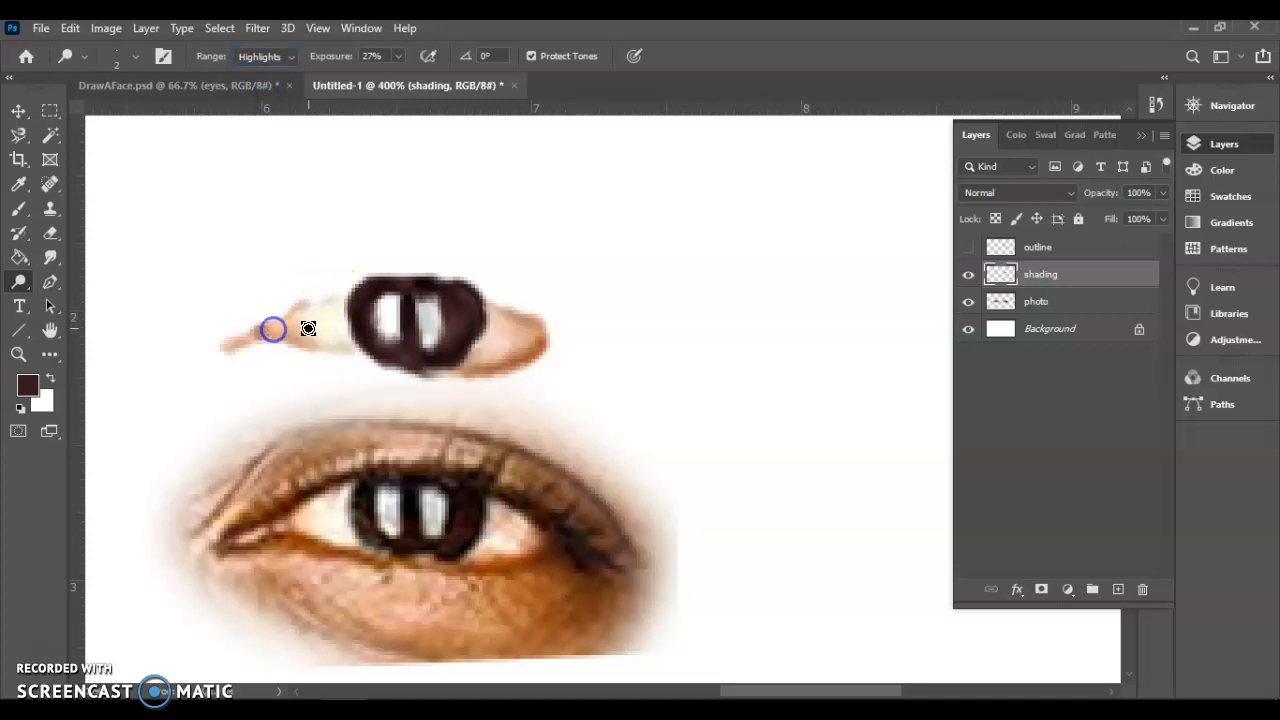
drag(445, 335, 490, 330)
Blend the burned and dodged tones of the outer and inner eye white with the Smudge tool
click(50, 257)
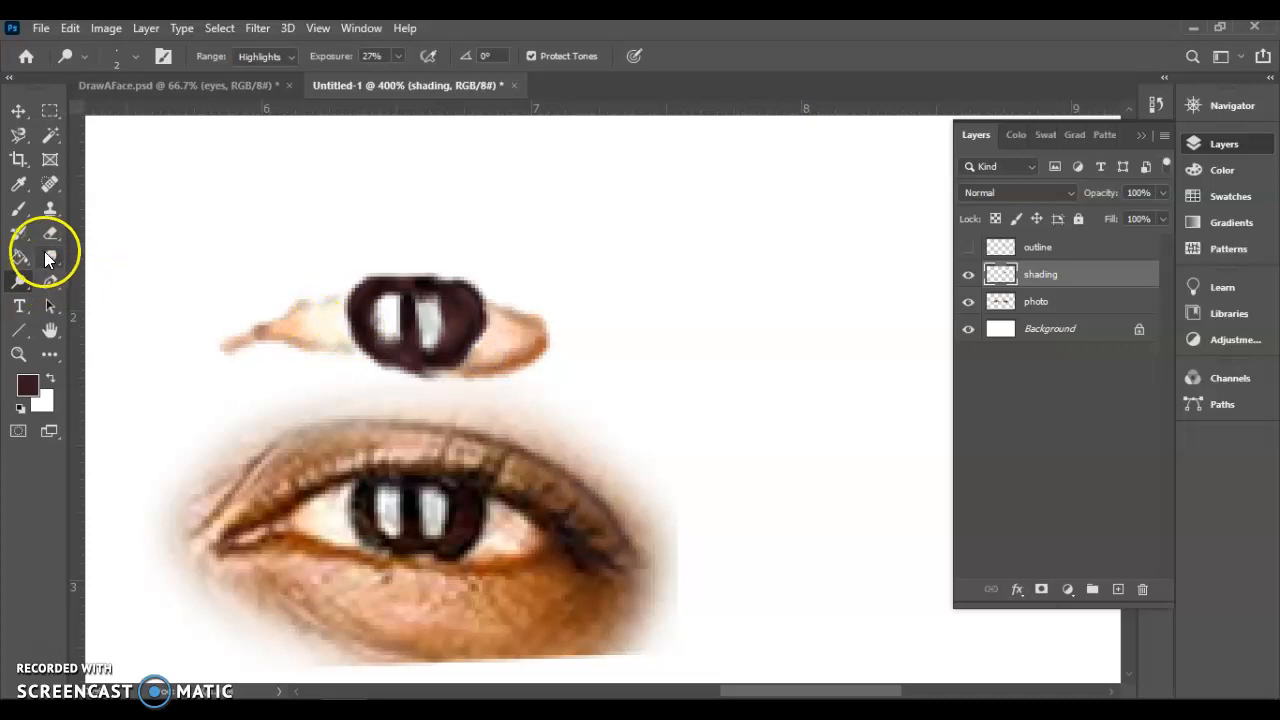
mouse_move(659, 319)
mouse_down()
mouse_move(576, 339)
mouse_move(500, 332)
mouse_up()
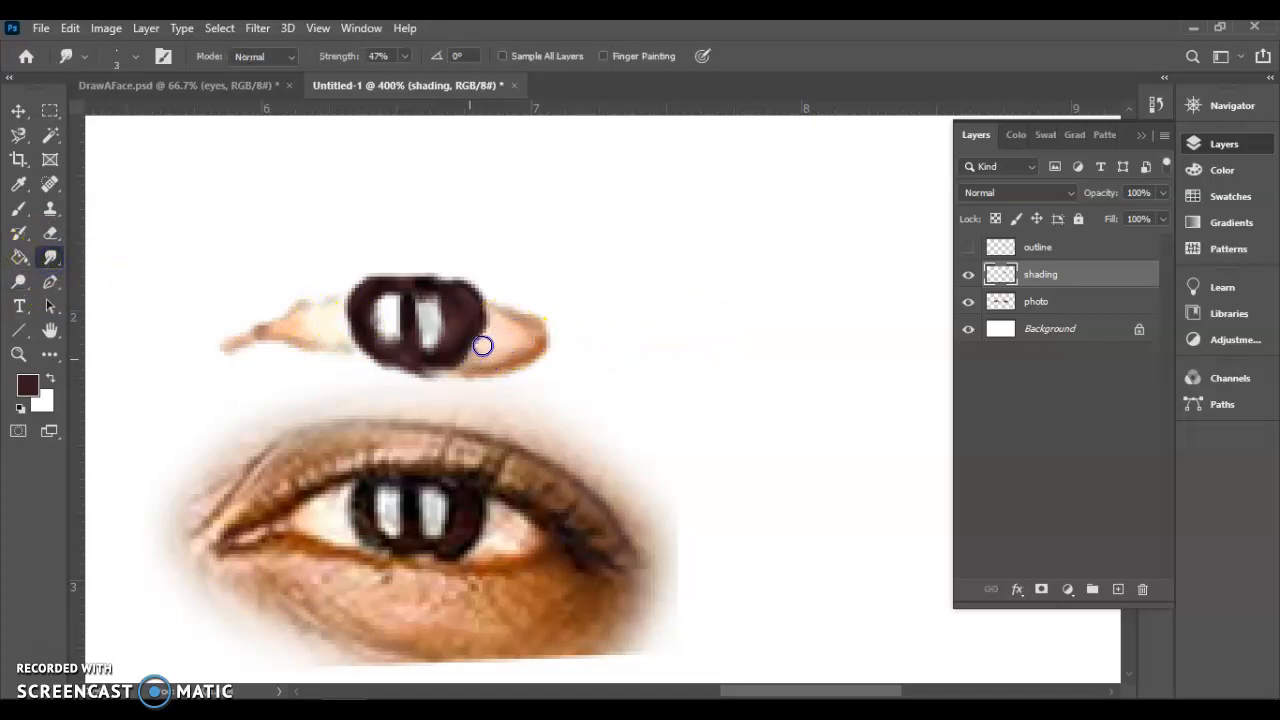
mouse_move(314, 346)
mouse_down()
mouse_move(350, 326)
mouse_move(312, 321)
mouse_move(241, 342)
mouse_move(329, 306)
mouse_up()
Show the outline, move the photo back up beneath the drawn eye, and toggle the shading layer to compare them
click(17, 111)
click(966, 246)
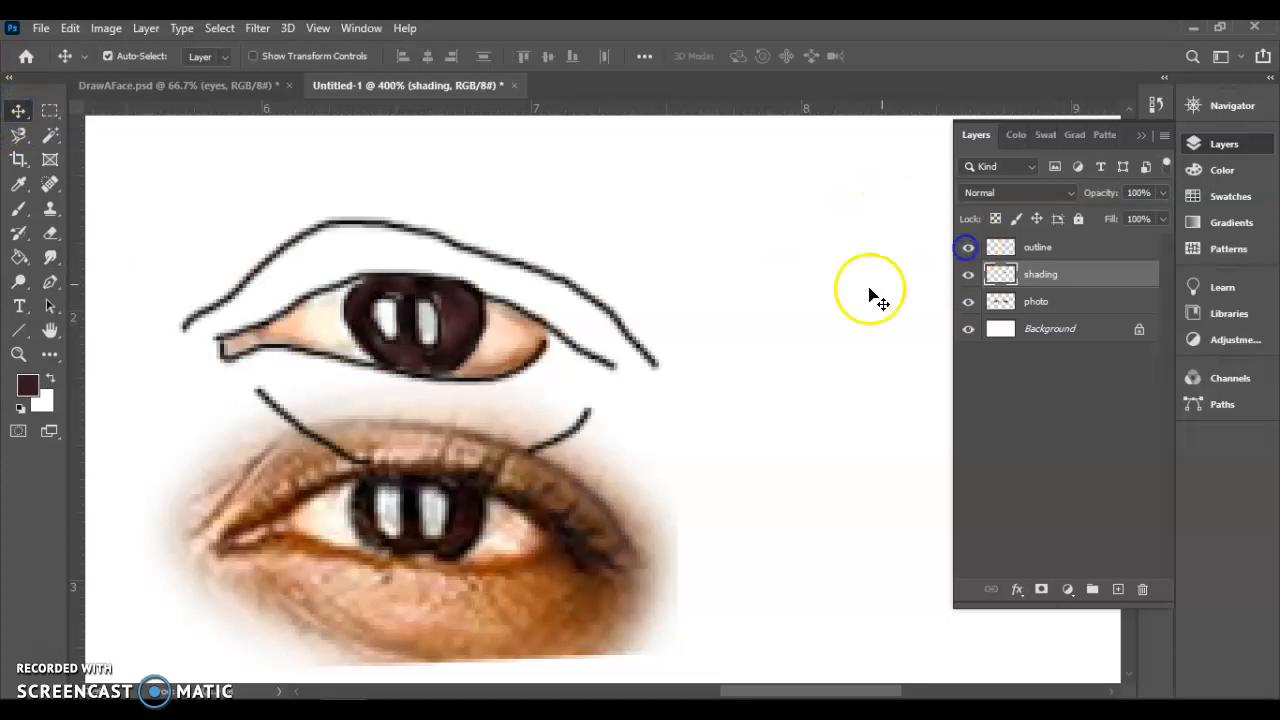
drag(500, 528, 487, 352)
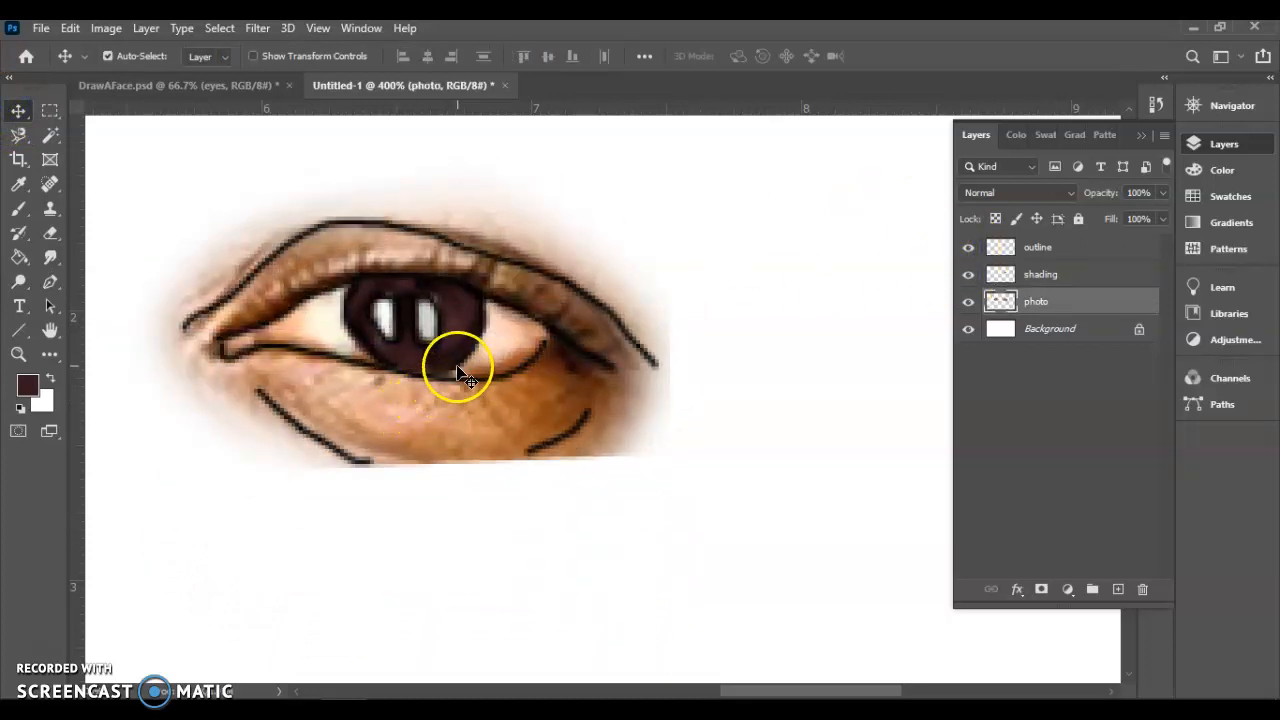
click(970, 276)
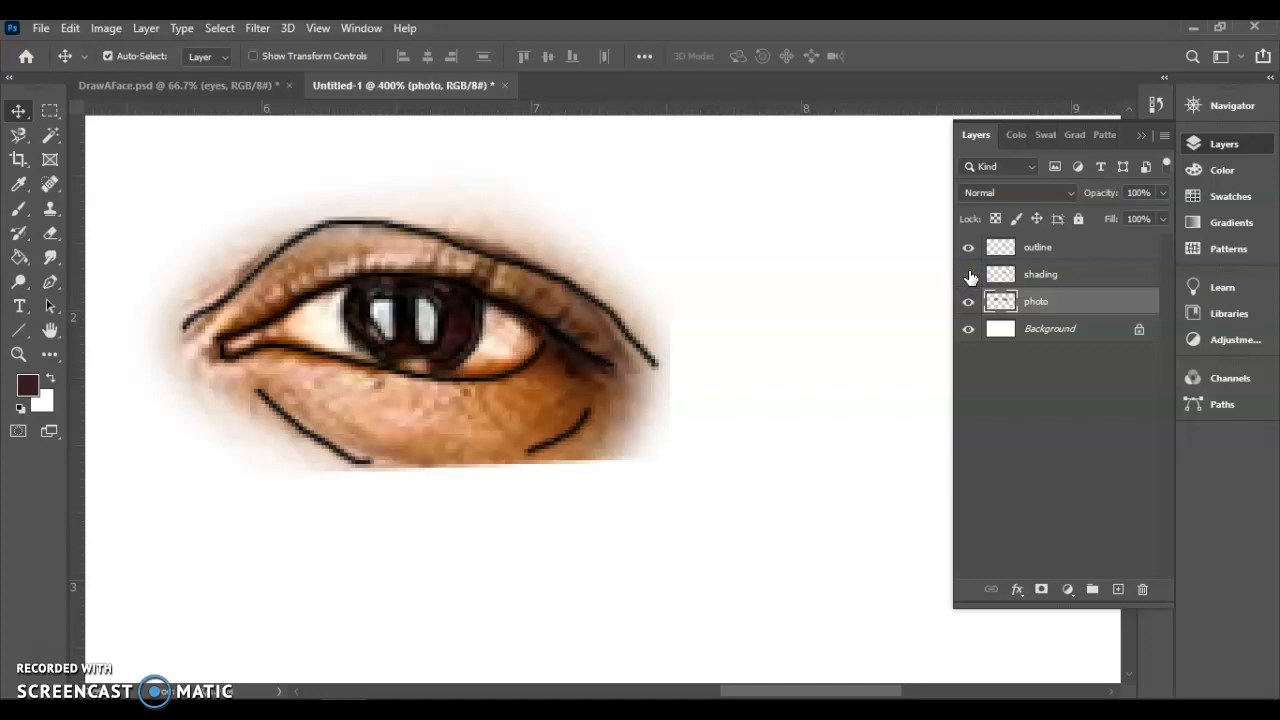
click(970, 277)
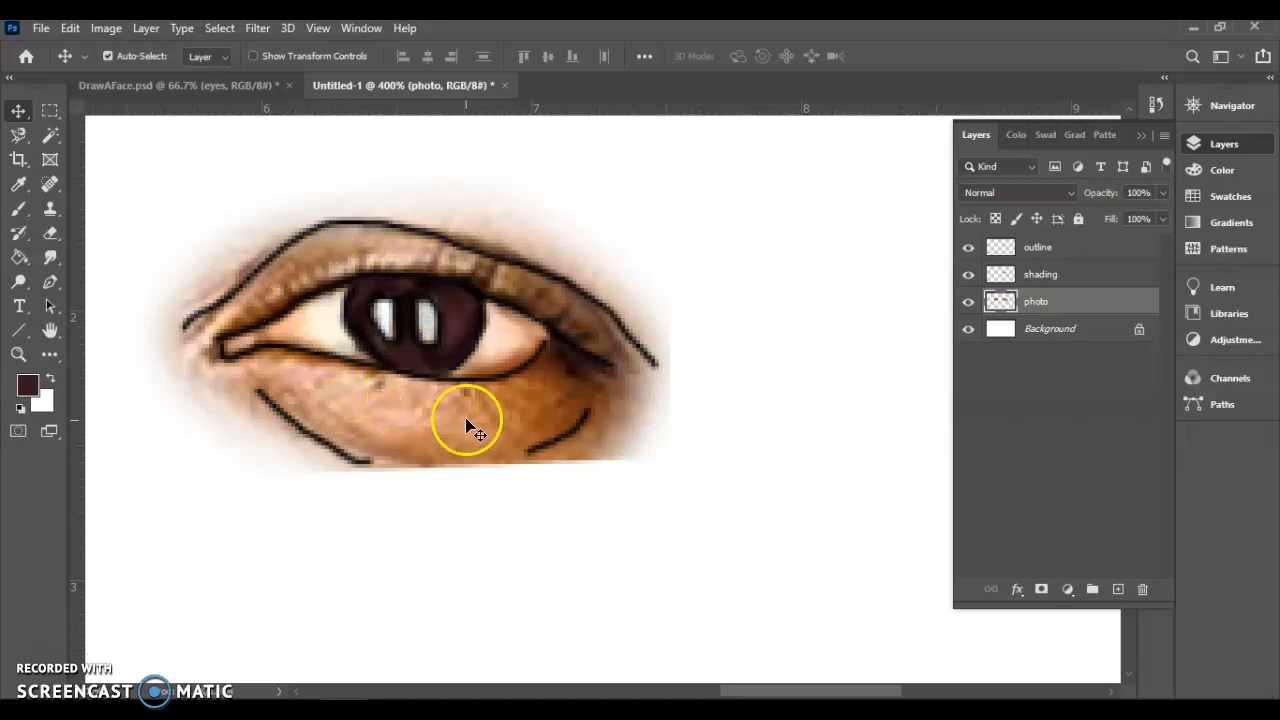
Add a new layer named lids, place it between the outline and shading layers, and make the shading layer visible
click(1117, 589)
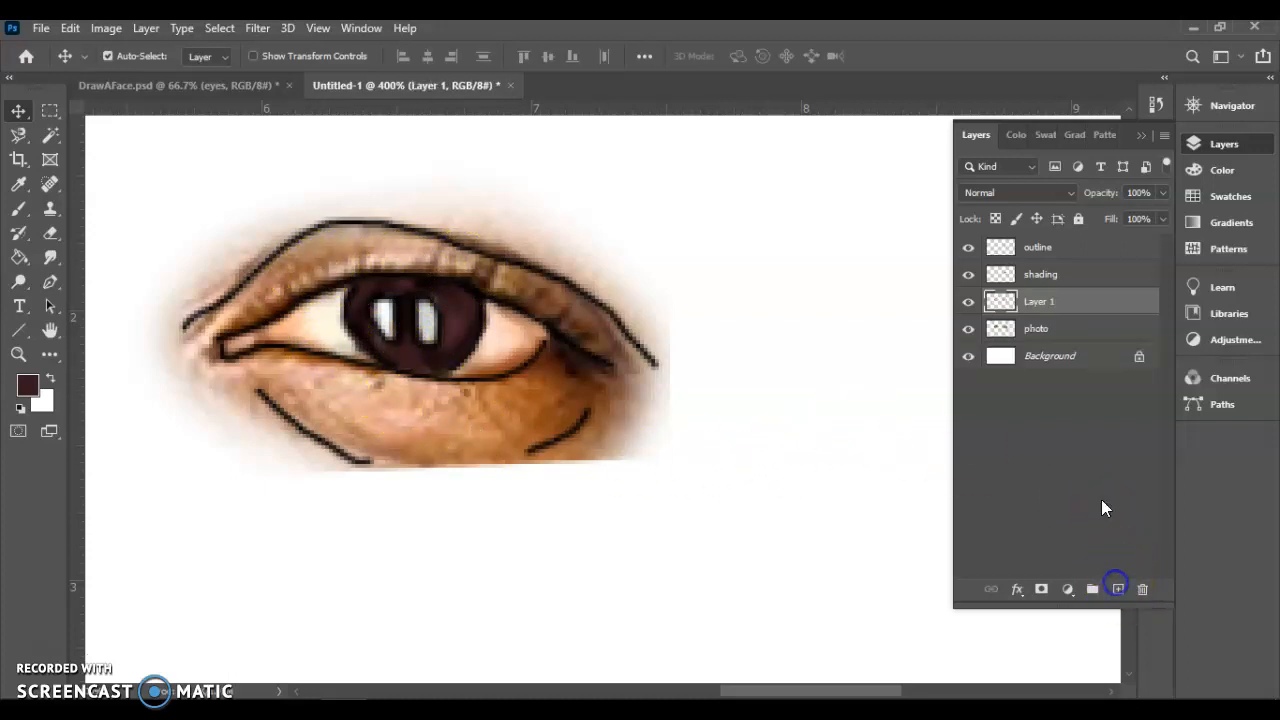
click(1031, 304)
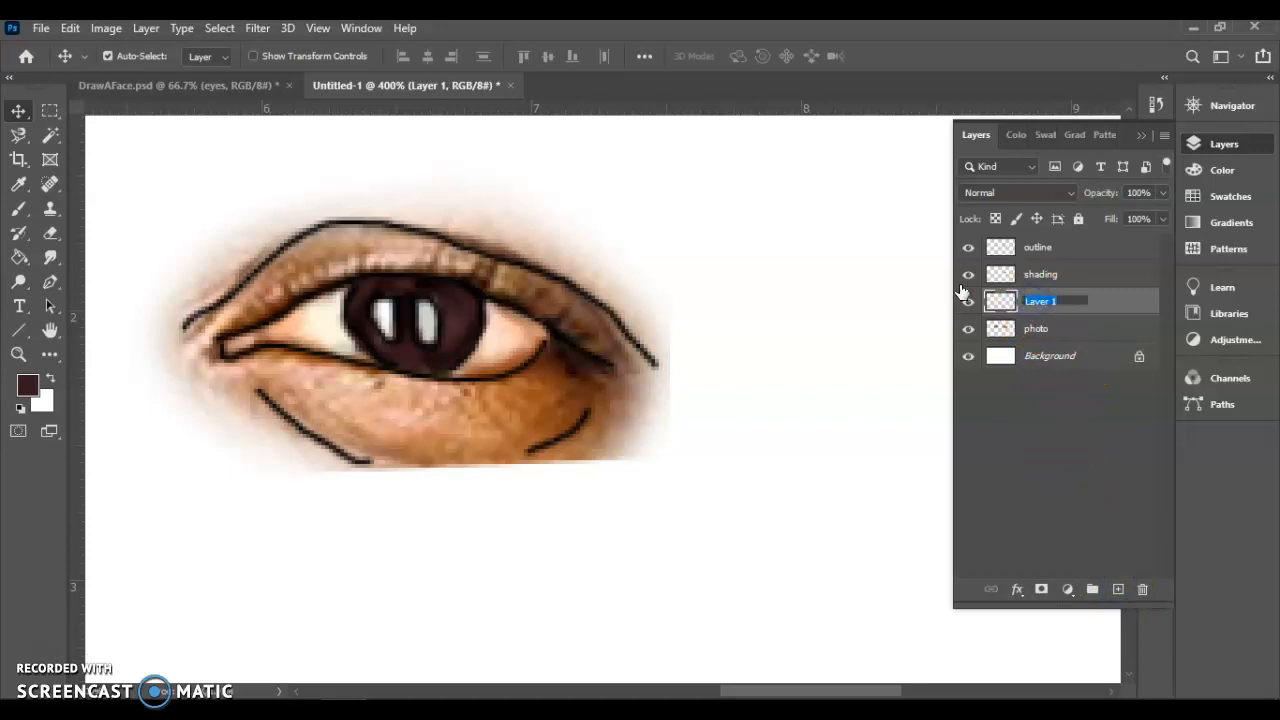
key(Return)
key(l)
key(d)
key(s)
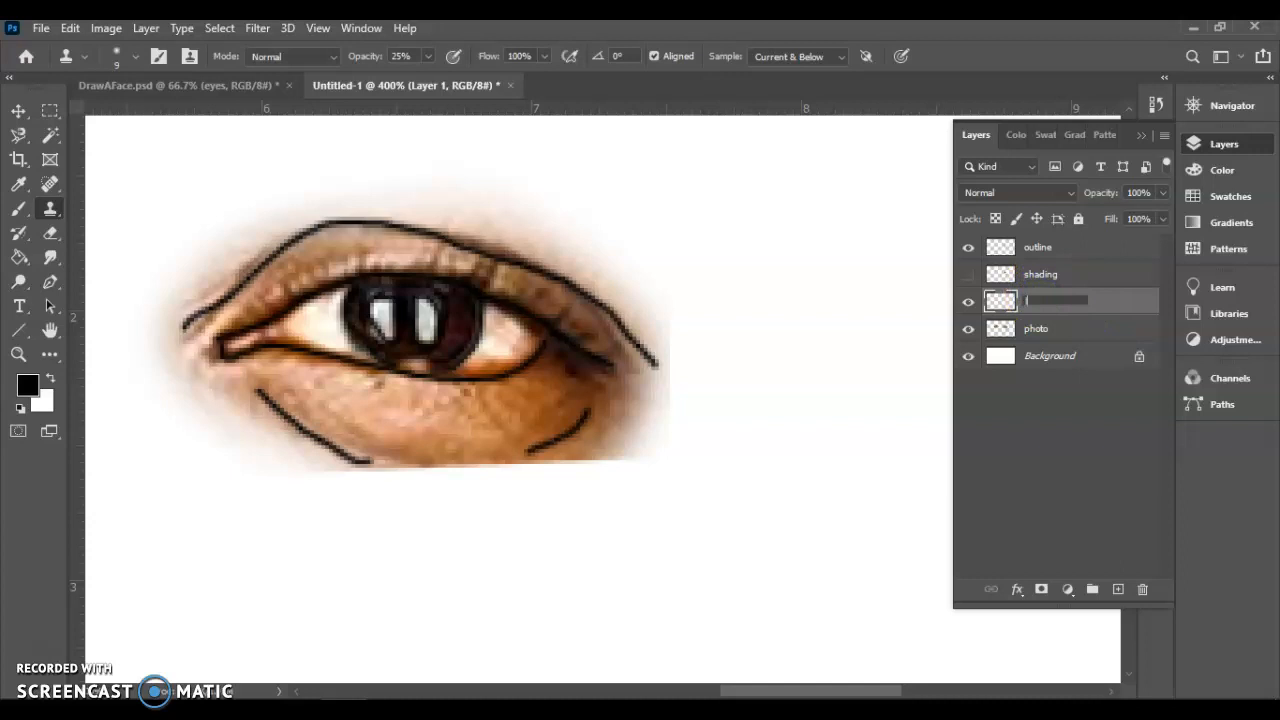
key(Return)
drag(1038, 301, 1049, 266)
click(968, 301)
click(968, 301)
click(968, 301)
click(968, 301)
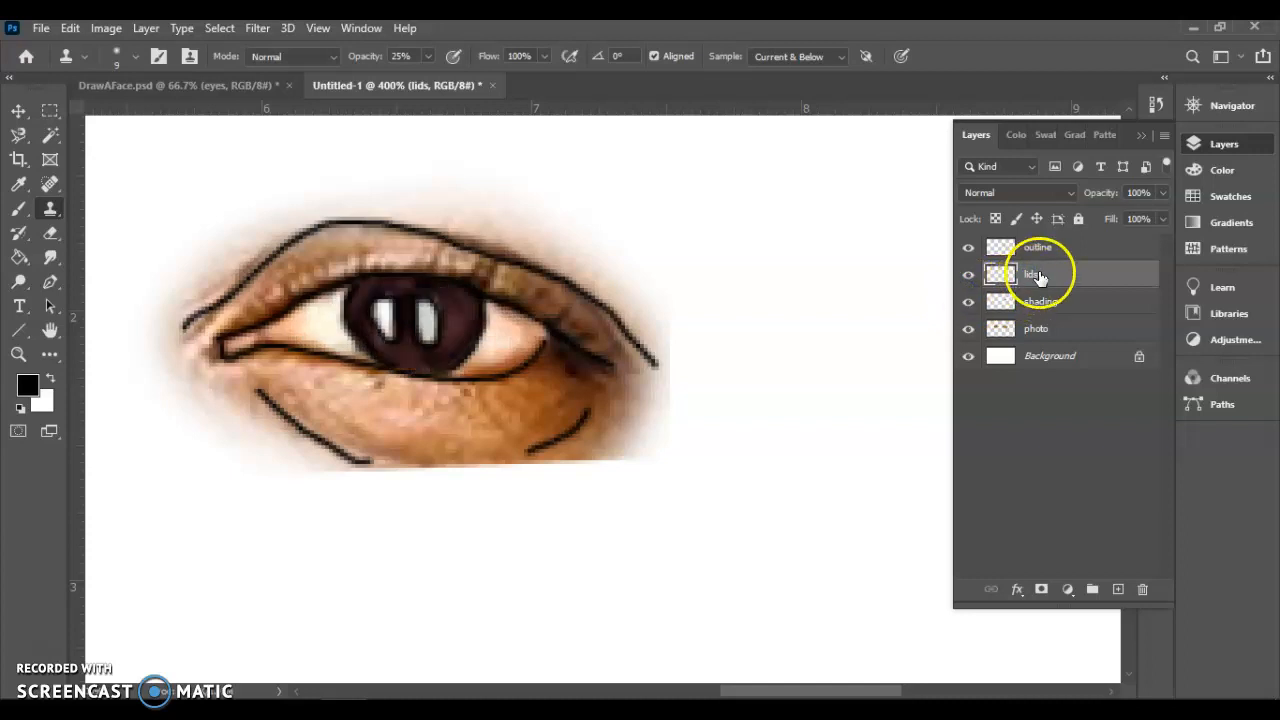
Paint the inner part of the upper lid on the lids layer with brown sampled from the photo, using a 4 px soft brush
click(19, 183)
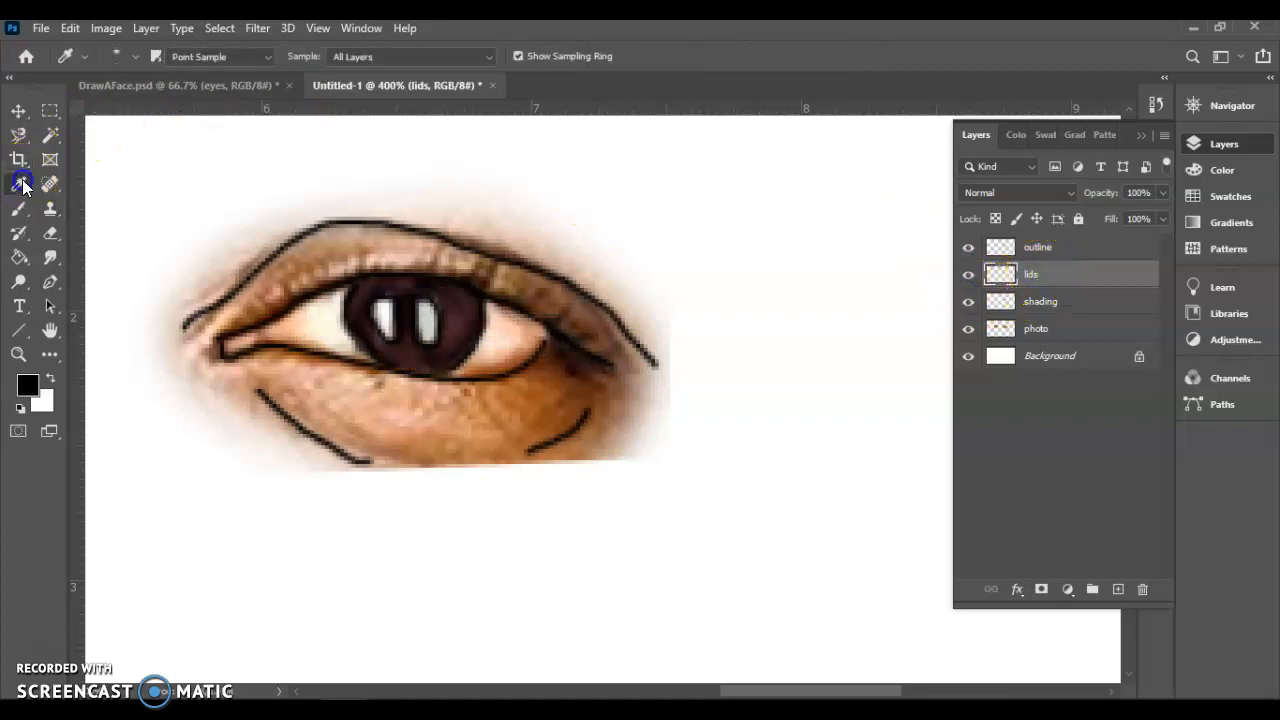
click(301, 258)
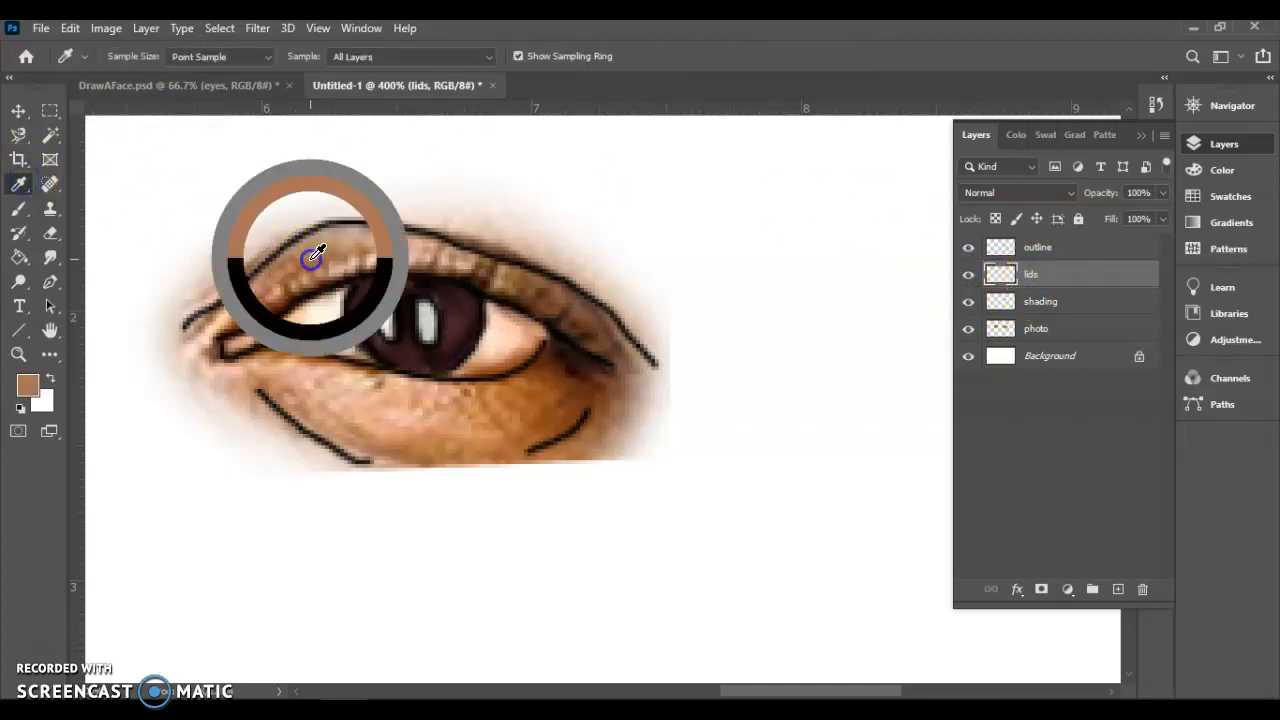
click(19, 208)
click(133, 60)
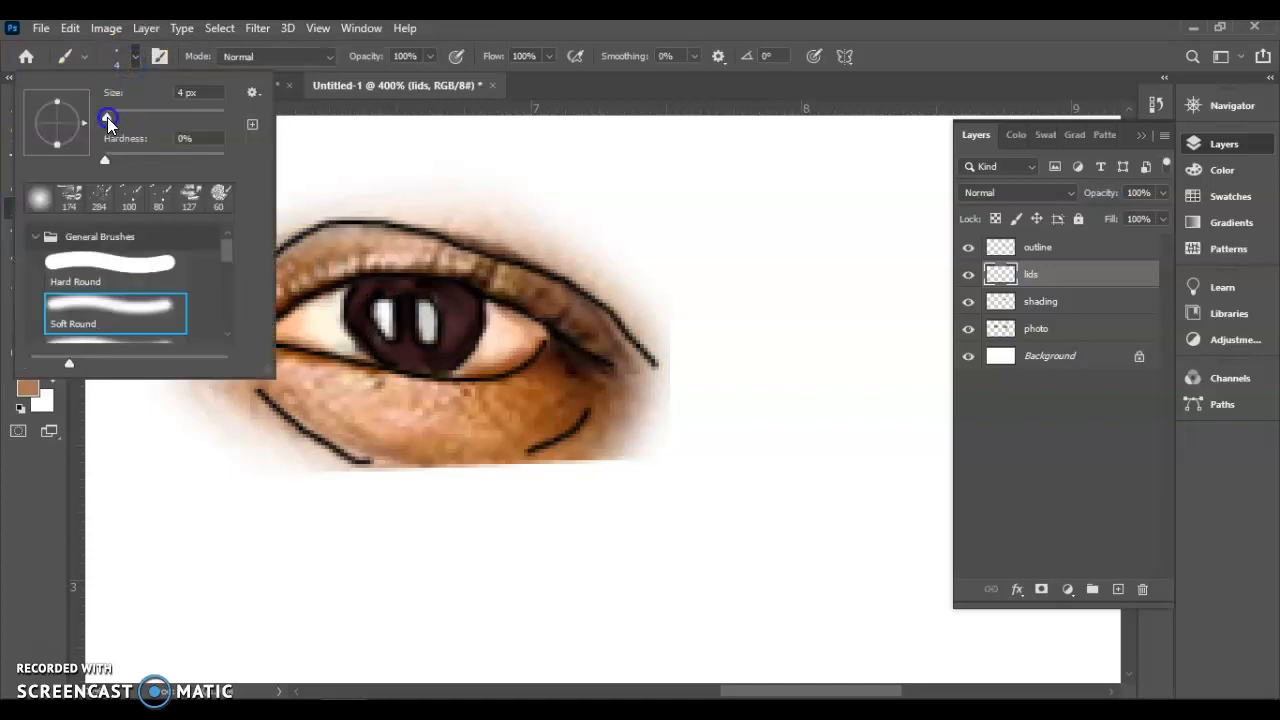
click(110, 120)
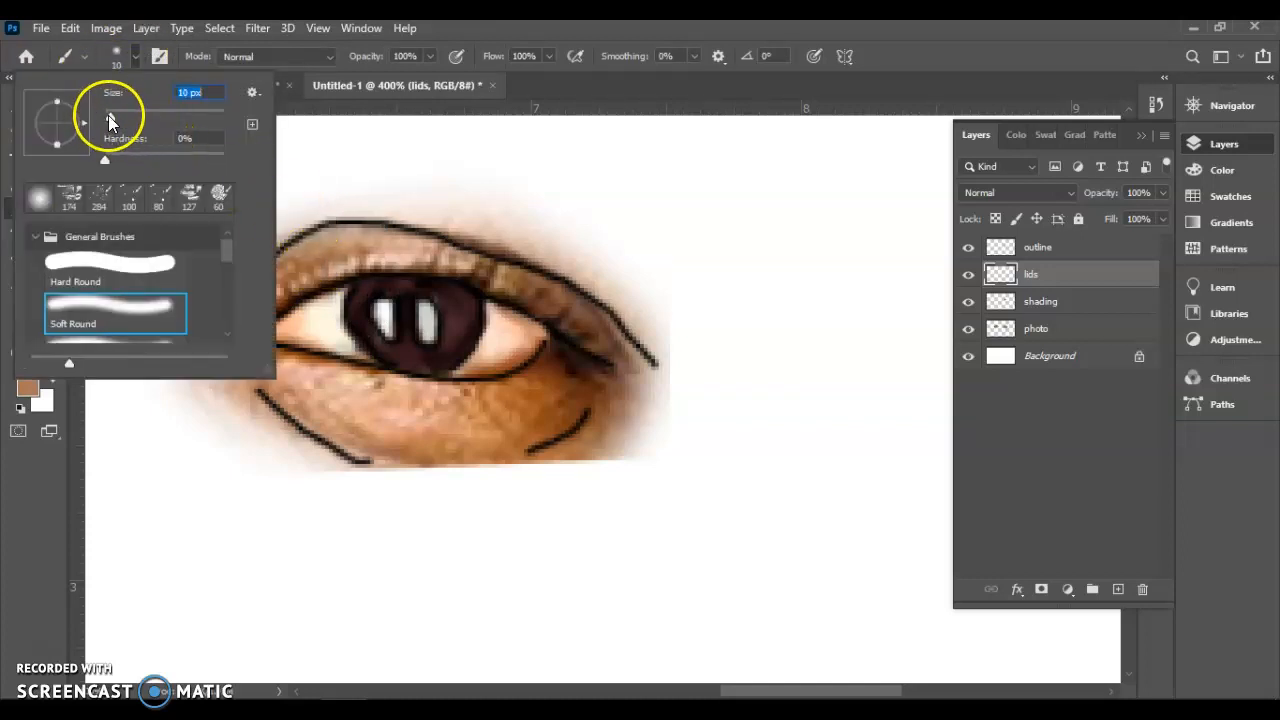
click(330, 250)
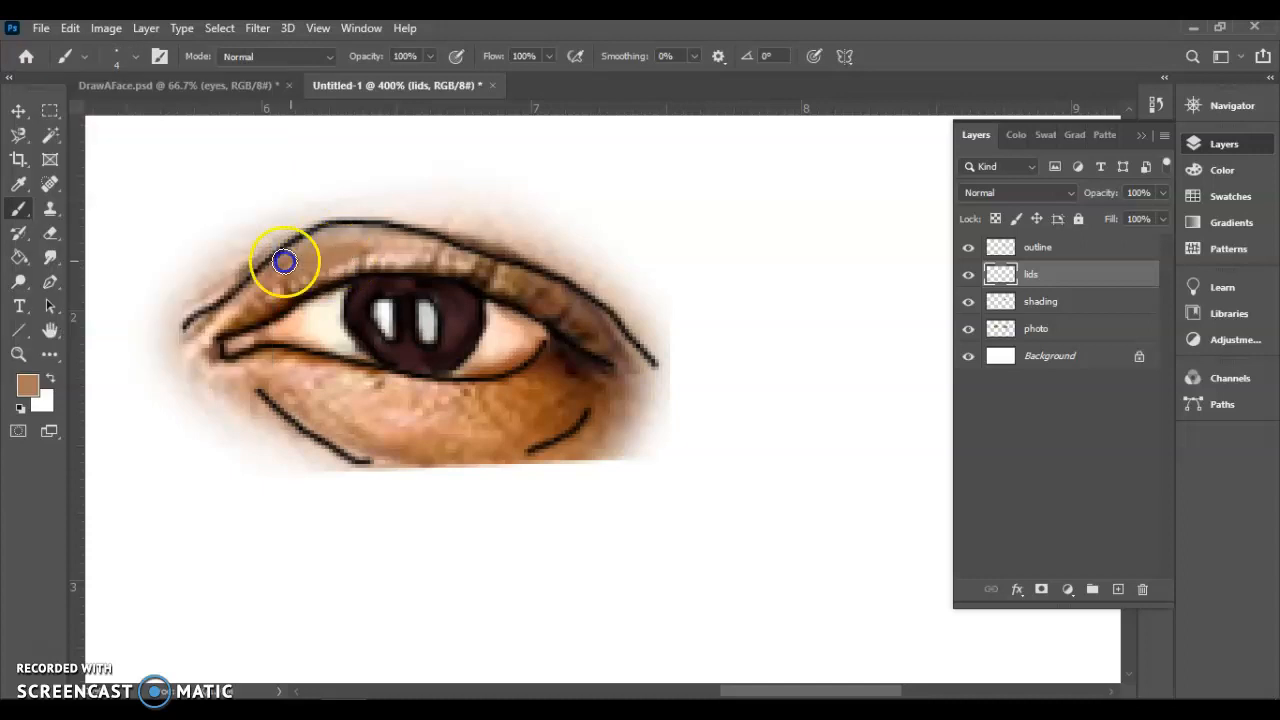
drag(348, 245, 277, 287)
Sample the light skin tone above the iris and paint the middle of the upper lid with it
click(19, 184)
click(409, 256)
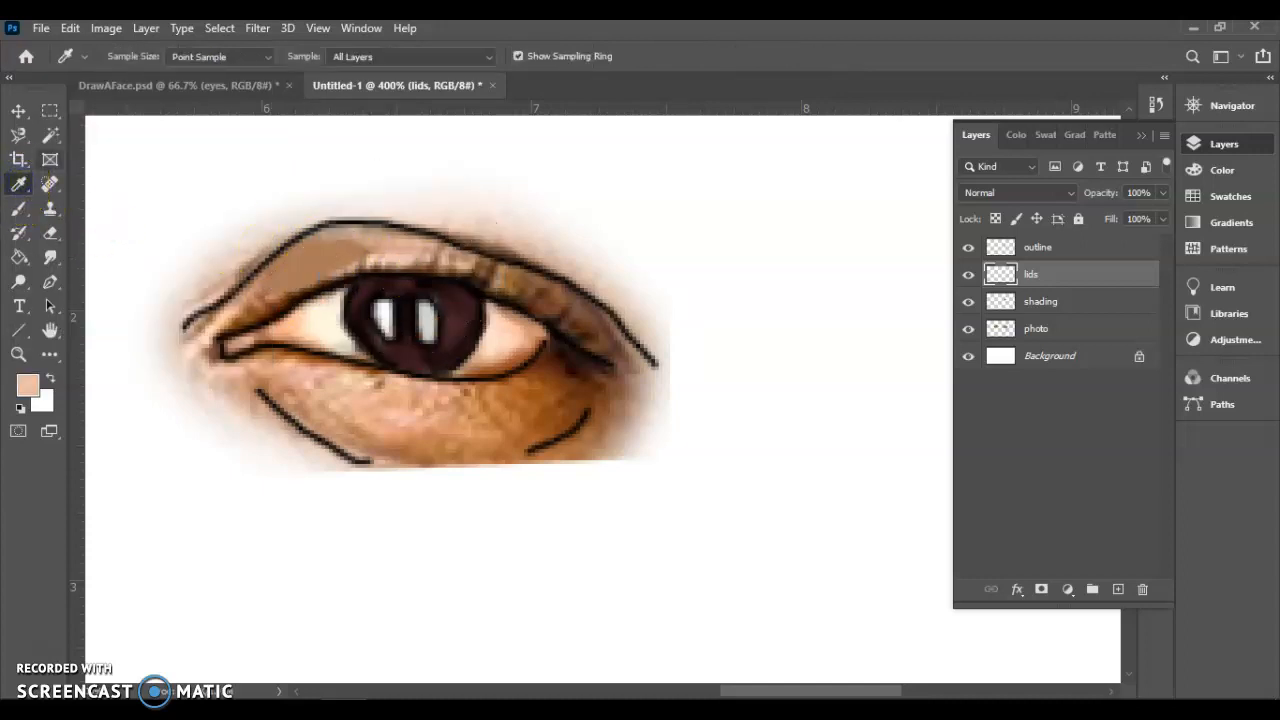
click(19, 208)
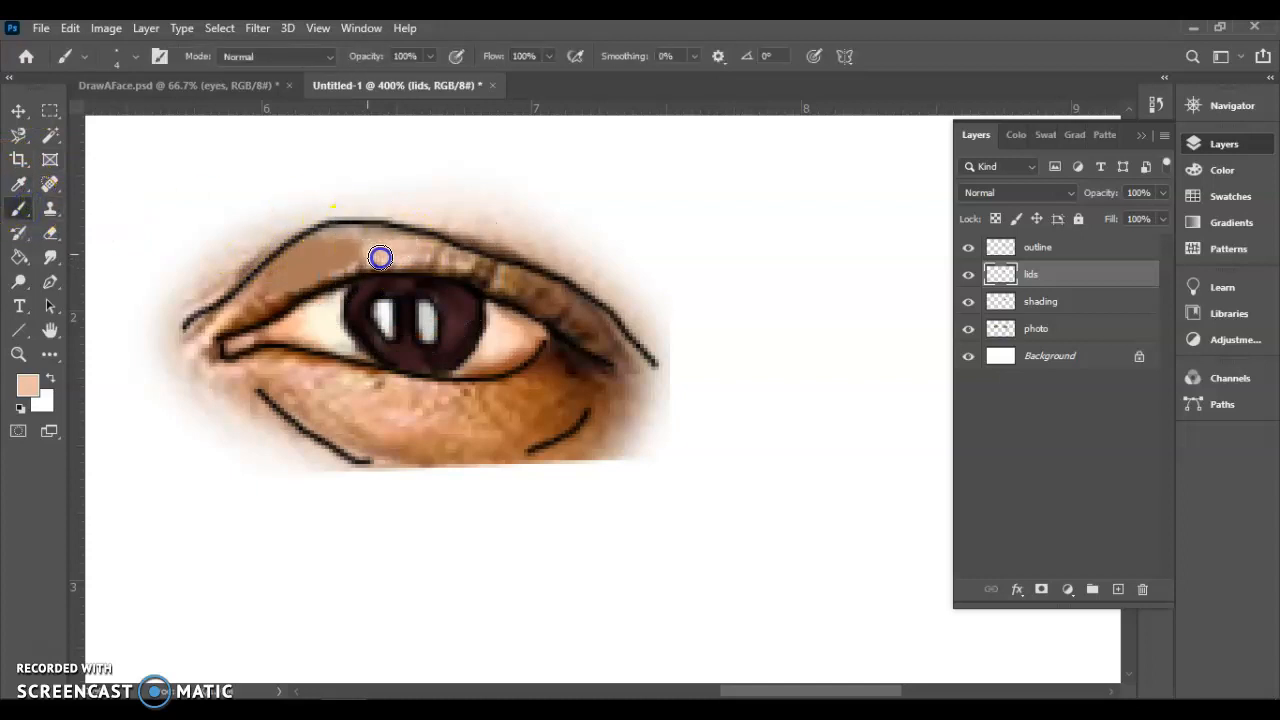
drag(394, 250, 346, 233)
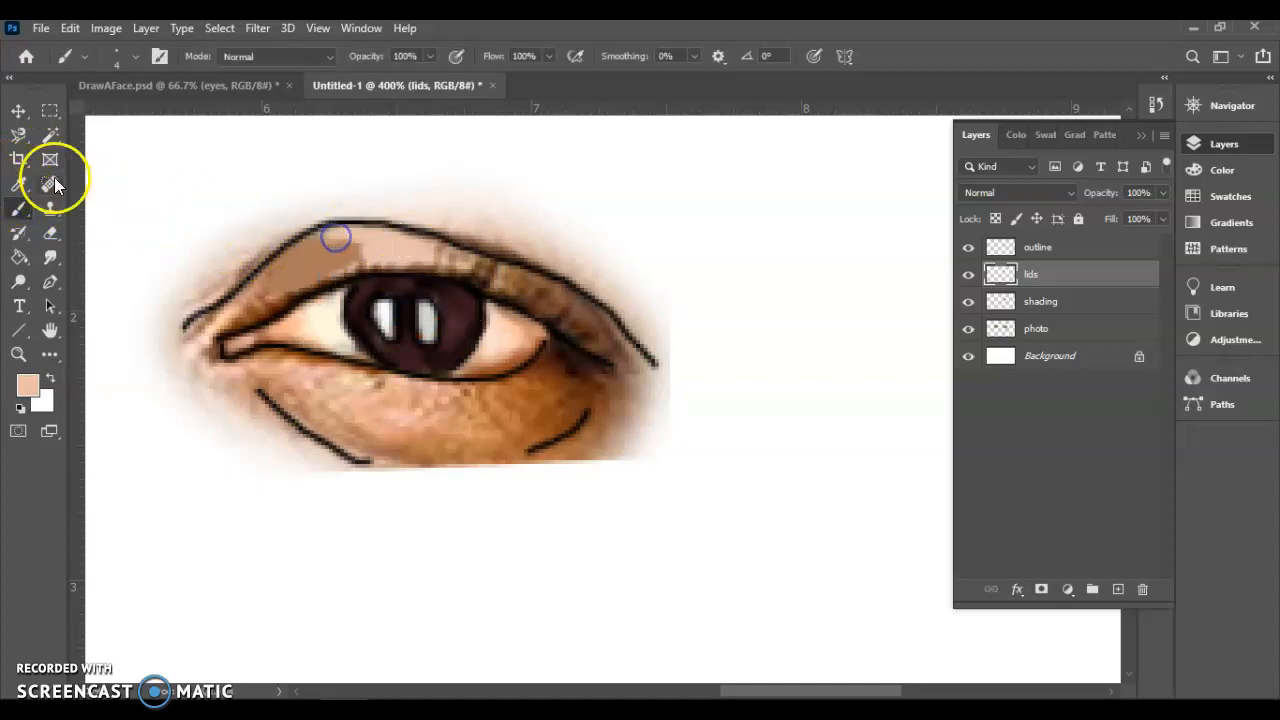
Paint the upper lid's inner end and the skin at the inner corner with tan and light tones sampled there
click(19, 184)
click(248, 310)
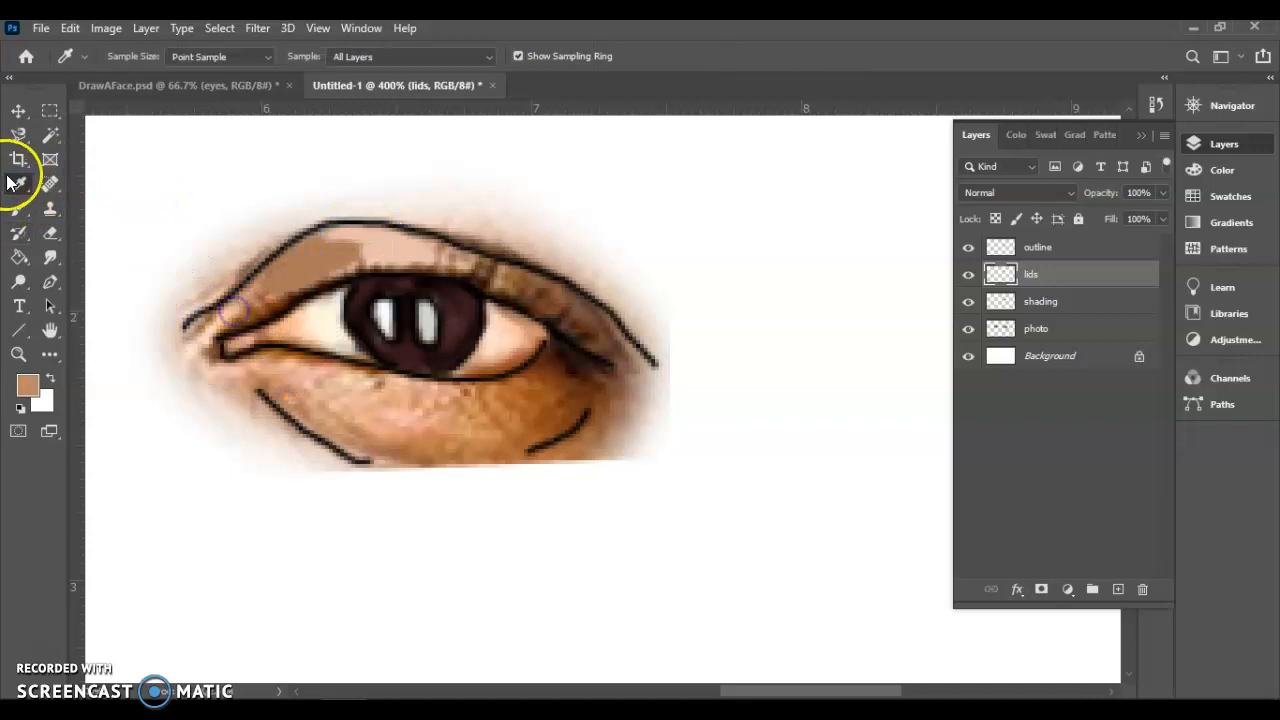
click(19, 208)
drag(274, 300, 249, 312)
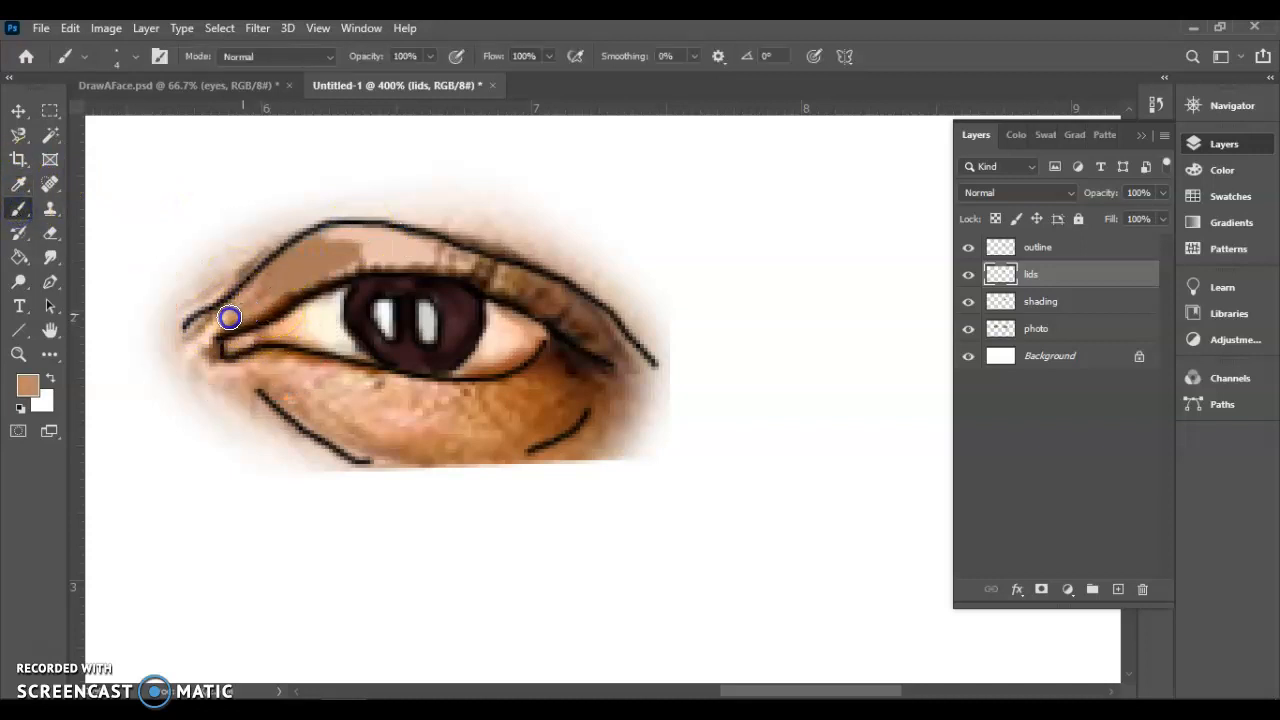
click(19, 186)
click(212, 315)
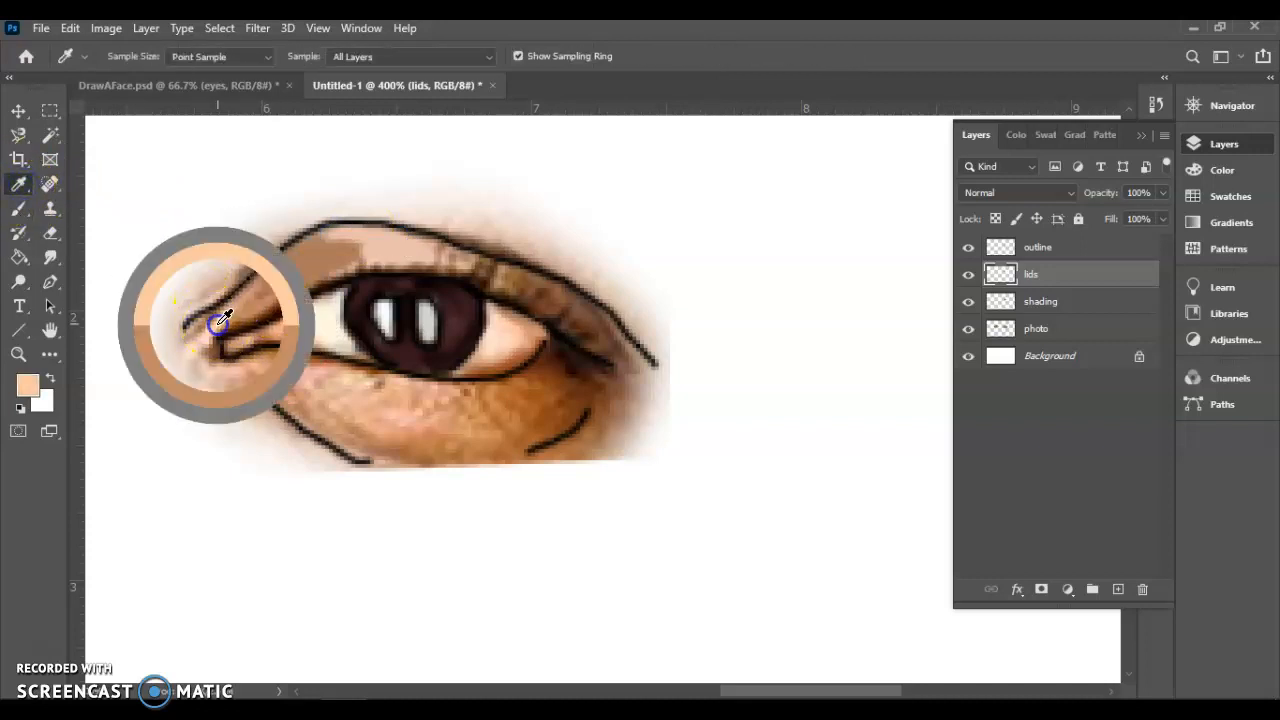
click(19, 206)
drag(188, 306, 209, 323)
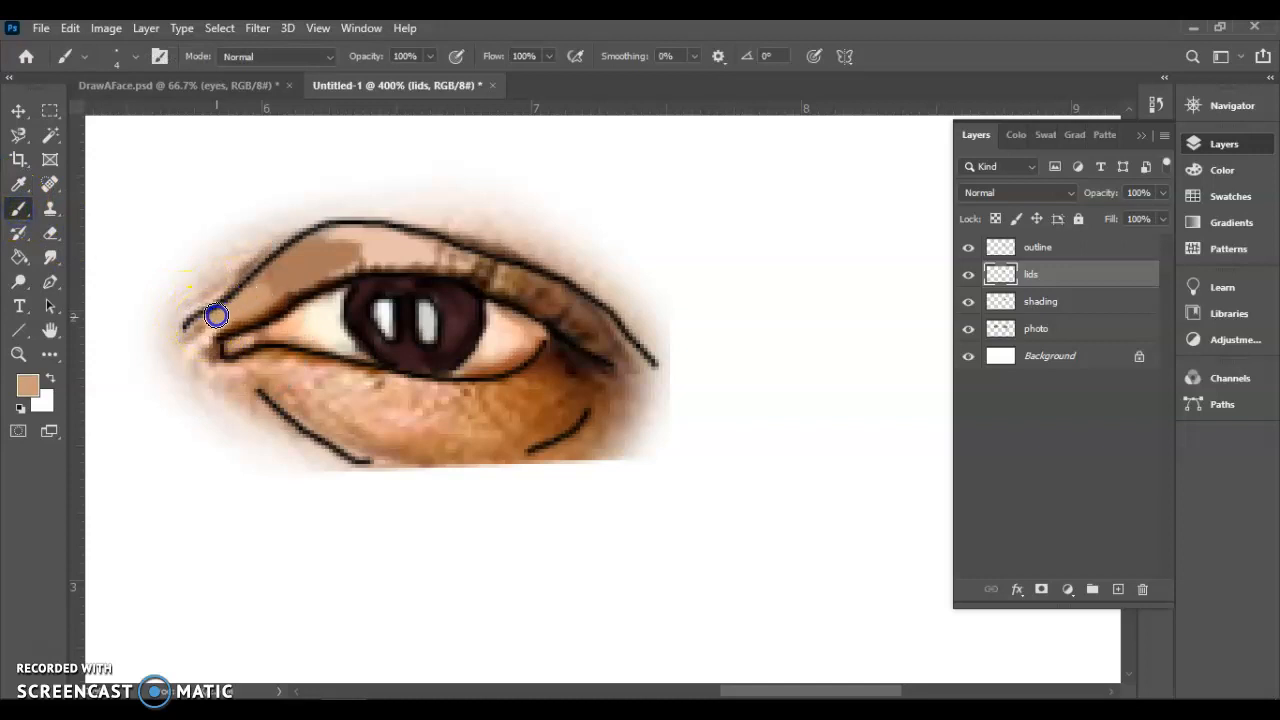
Sample the medium brown above the outer eye white and paint that stretch of the upper lid with it
click(19, 184)
click(505, 279)
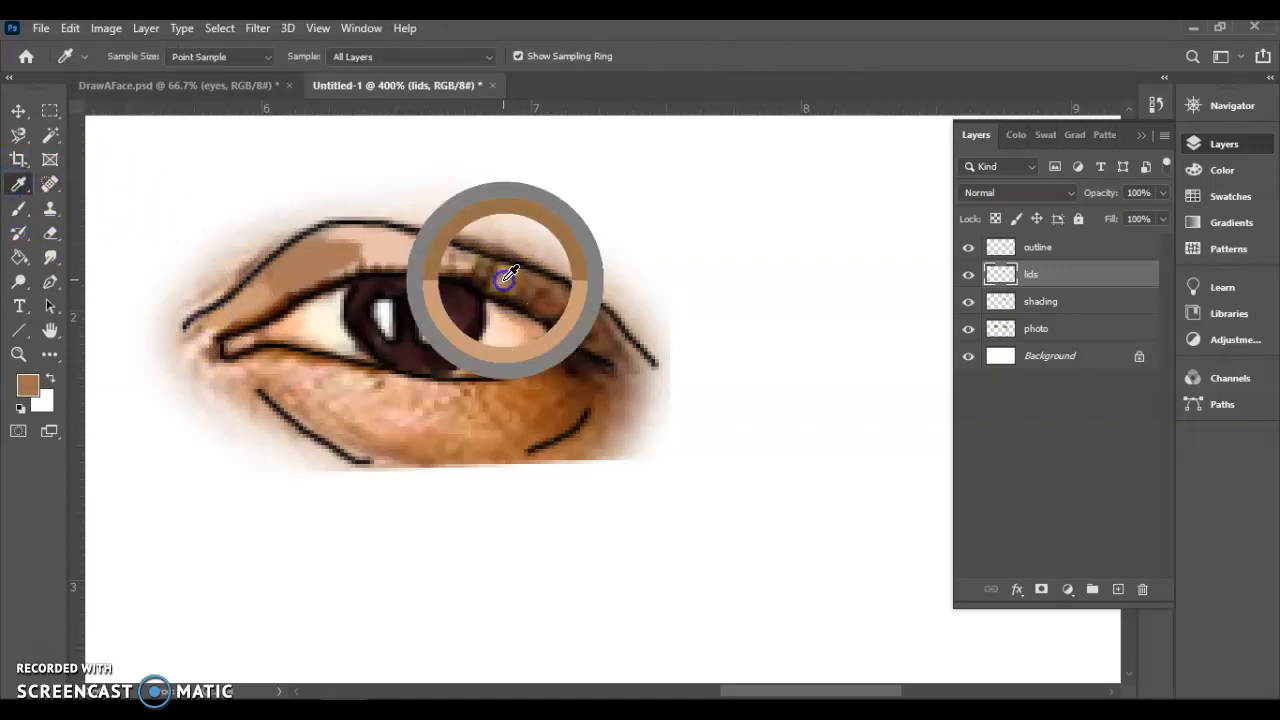
click(19, 208)
drag(543, 306, 486, 266)
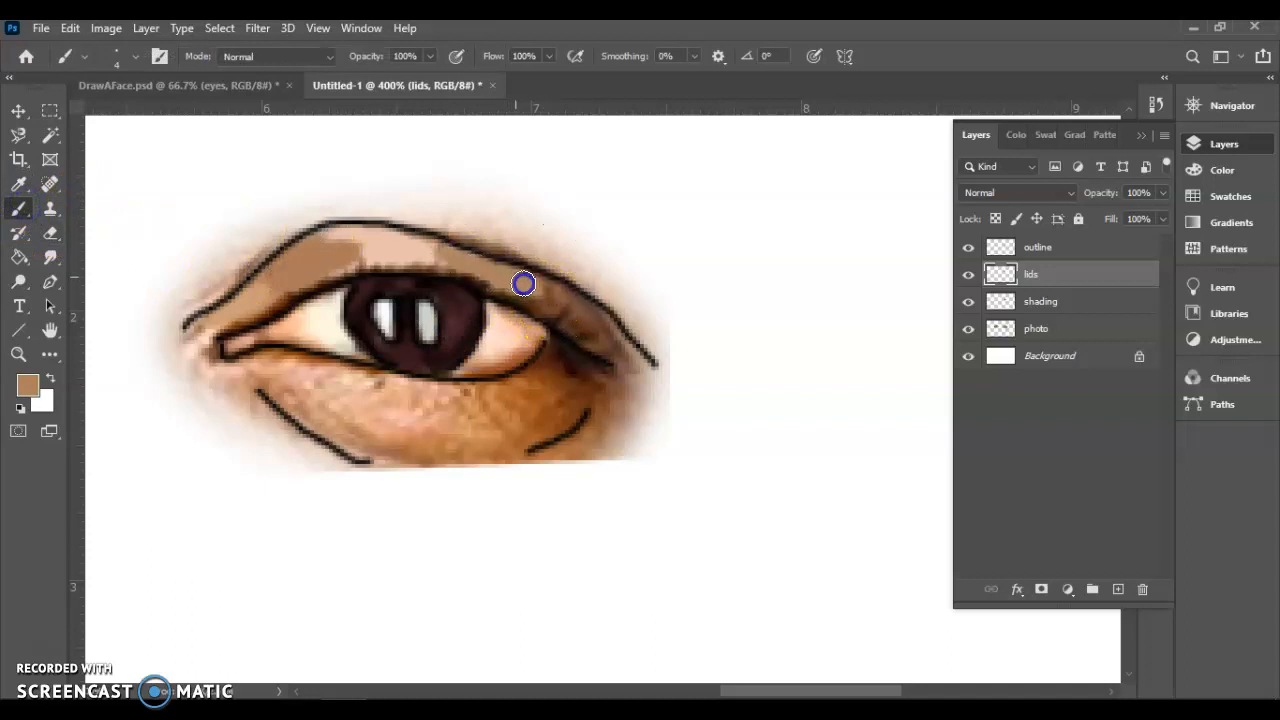
Paint the outer end of the upper lid with dark brown sampled from the photo, and hide the photo layer
click(19, 184)
click(573, 312)
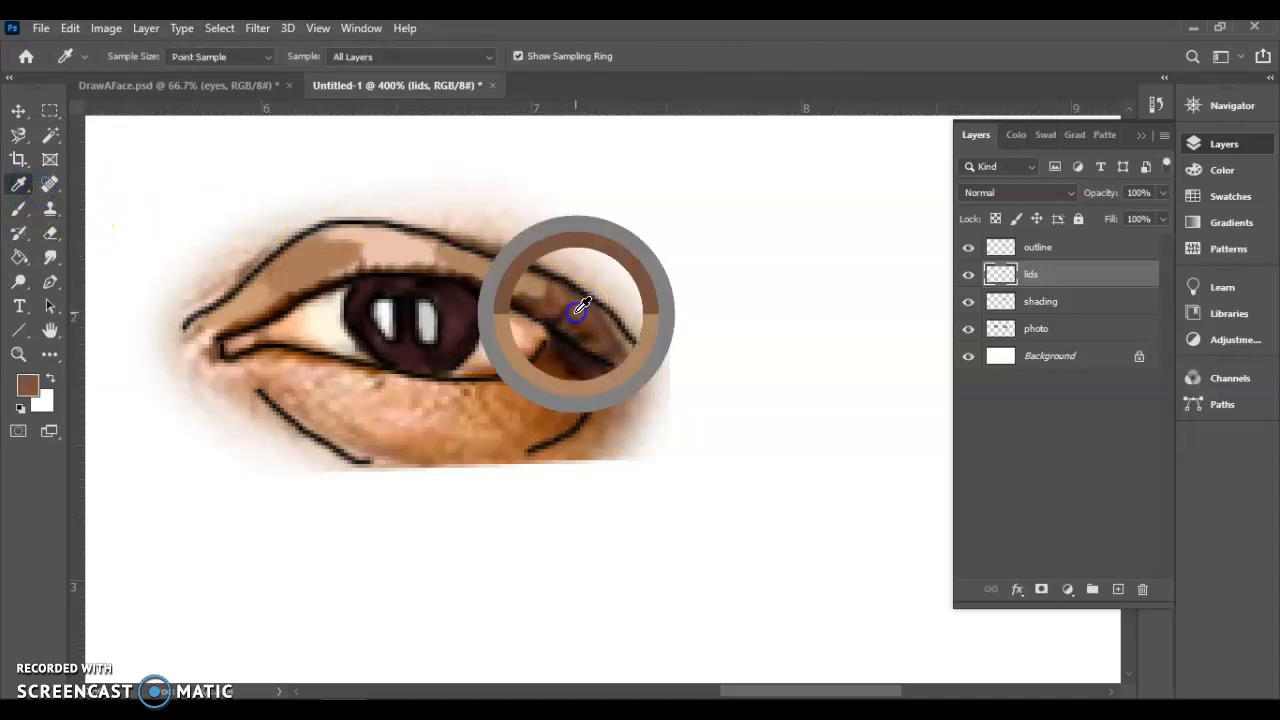
click(19, 208)
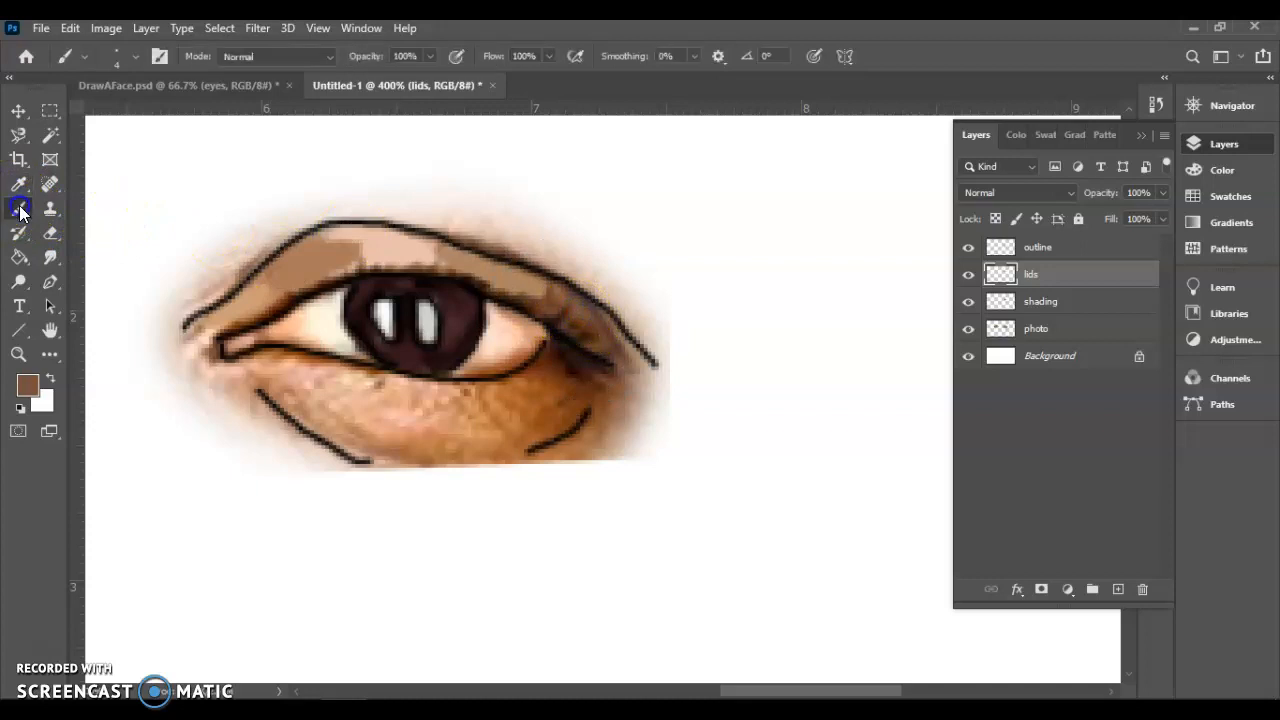
mouse_move(609, 363)
mouse_down()
mouse_move(538, 302)
mouse_move(590, 324)
mouse_move(548, 292)
mouse_move(603, 331)
mouse_up()
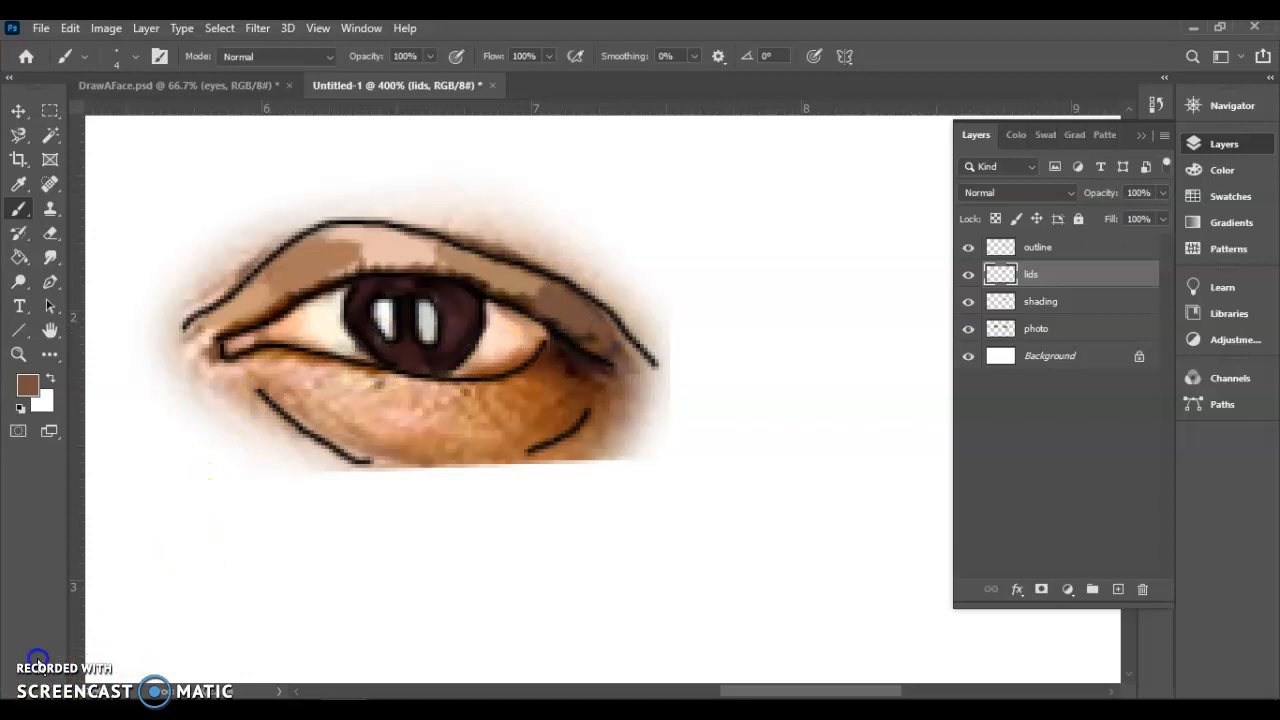
click(968, 328)
alt+click(247, 319)
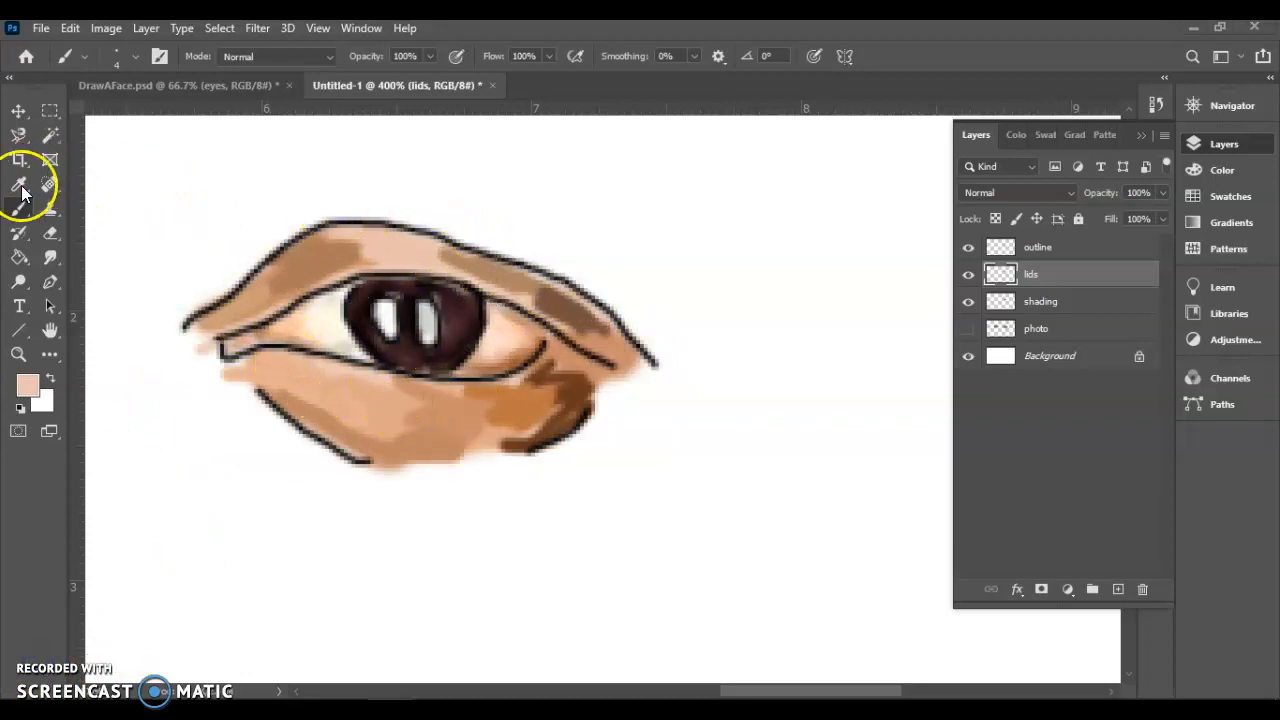
click(137, 59)
click(109, 112)
mouse_move(390, 343)
mouse_down()
mouse_move(548, 405)
mouse_move(528, 397)
mouse_move(557, 383)
mouse_up()
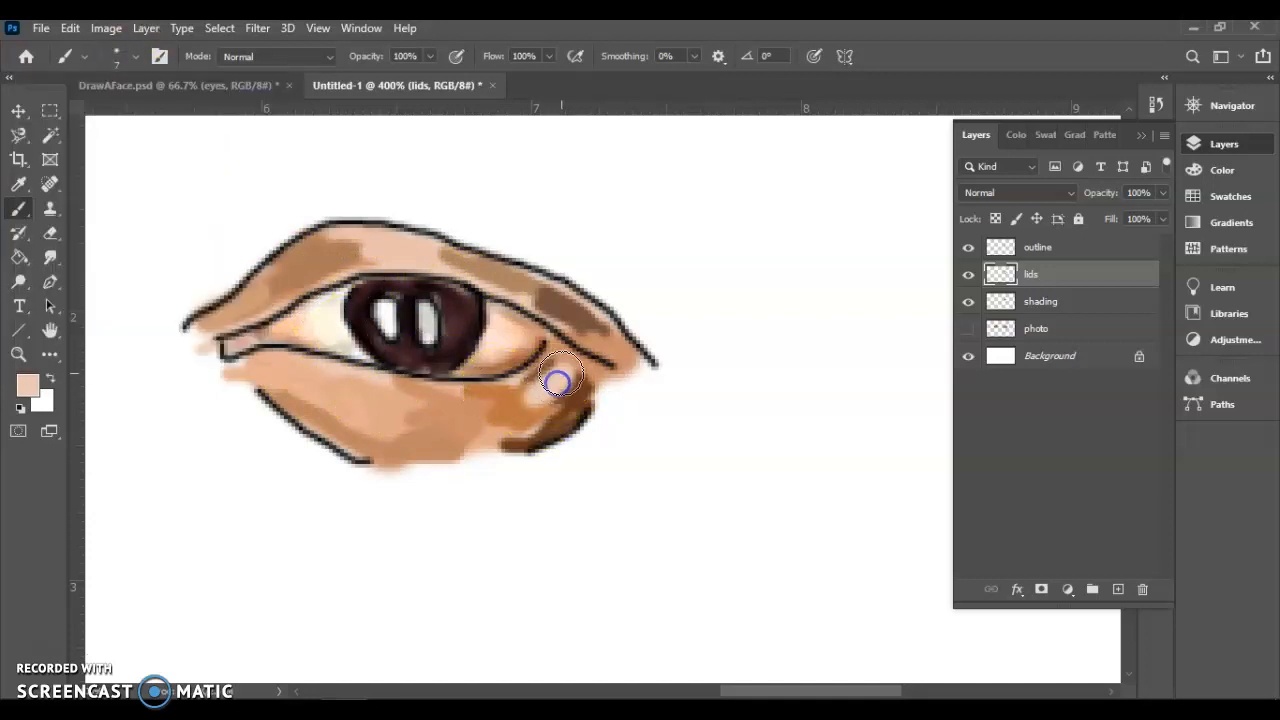
Blend the painted tones of the lower lid with a 7 px Smudge tool at 47% strength
click(52, 259)
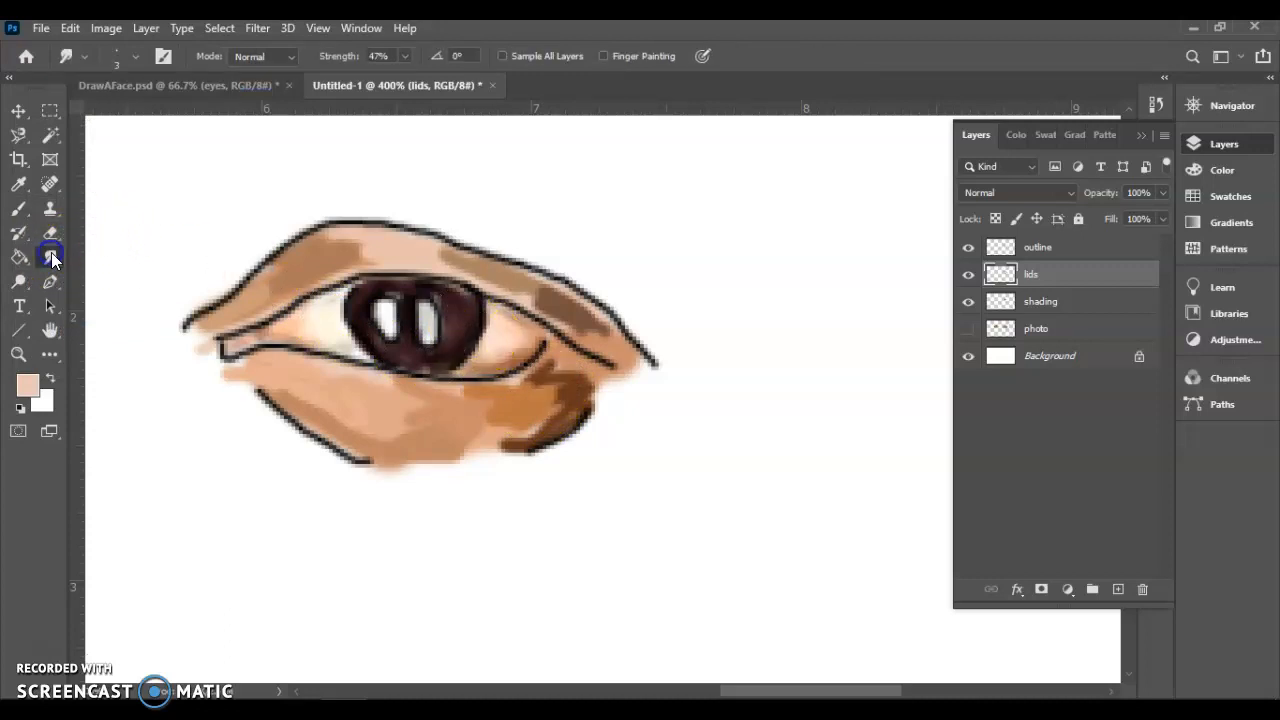
click(137, 58)
drag(108, 116, 116, 117)
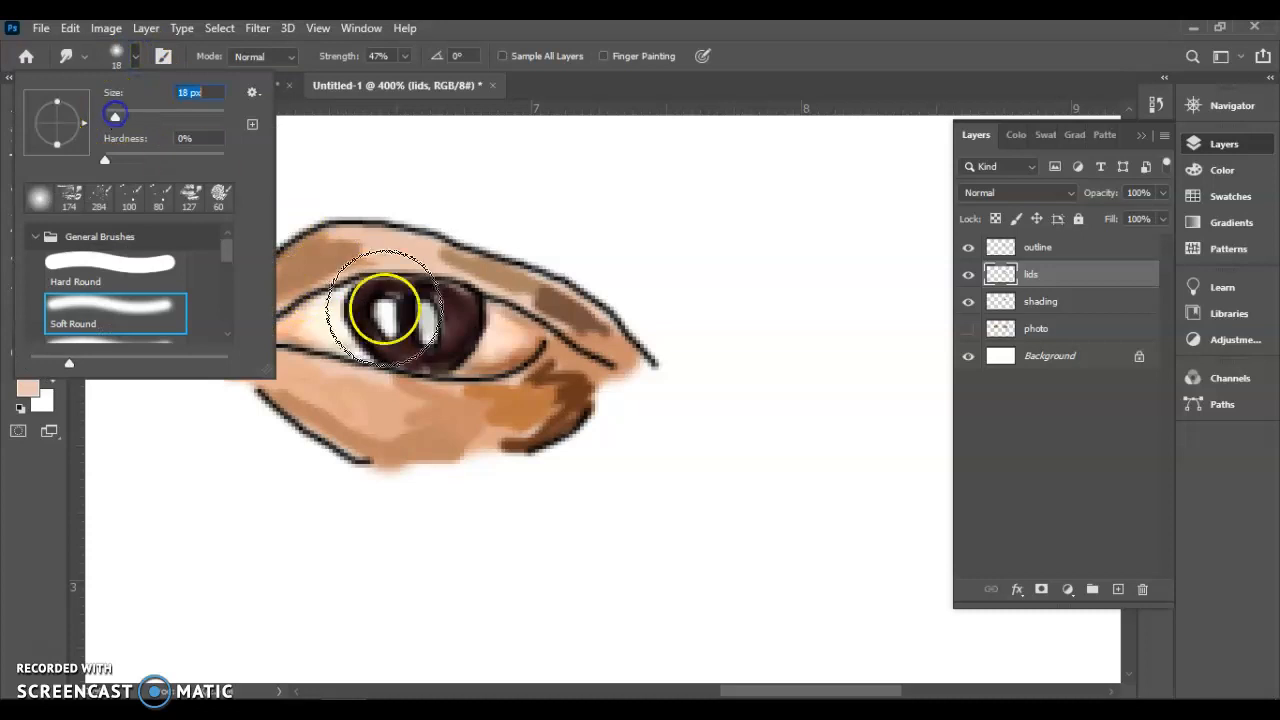
drag(109, 119, 111, 118)
mouse_move(557, 386)
mouse_down()
mouse_move(583, 360)
mouse_move(560, 381)
mouse_move(583, 383)
mouse_move(497, 429)
mouse_move(548, 415)
mouse_move(466, 447)
mouse_move(583, 389)
mouse_move(499, 401)
mouse_move(546, 375)
mouse_move(482, 401)
mouse_move(546, 369)
mouse_move(563, 413)
mouse_move(570, 391)
mouse_move(564, 401)
mouse_move(590, 394)
mouse_move(515, 451)
mouse_move(534, 425)
mouse_move(479, 445)
mouse_move(501, 426)
mouse_move(378, 435)
mouse_move(427, 444)
mouse_move(341, 420)
mouse_move(349, 443)
mouse_move(305, 402)
mouse_move(266, 395)
mouse_up()
mouse_move(361, 432)
mouse_down()
mouse_move(295, 371)
mouse_move(249, 357)
mouse_up()
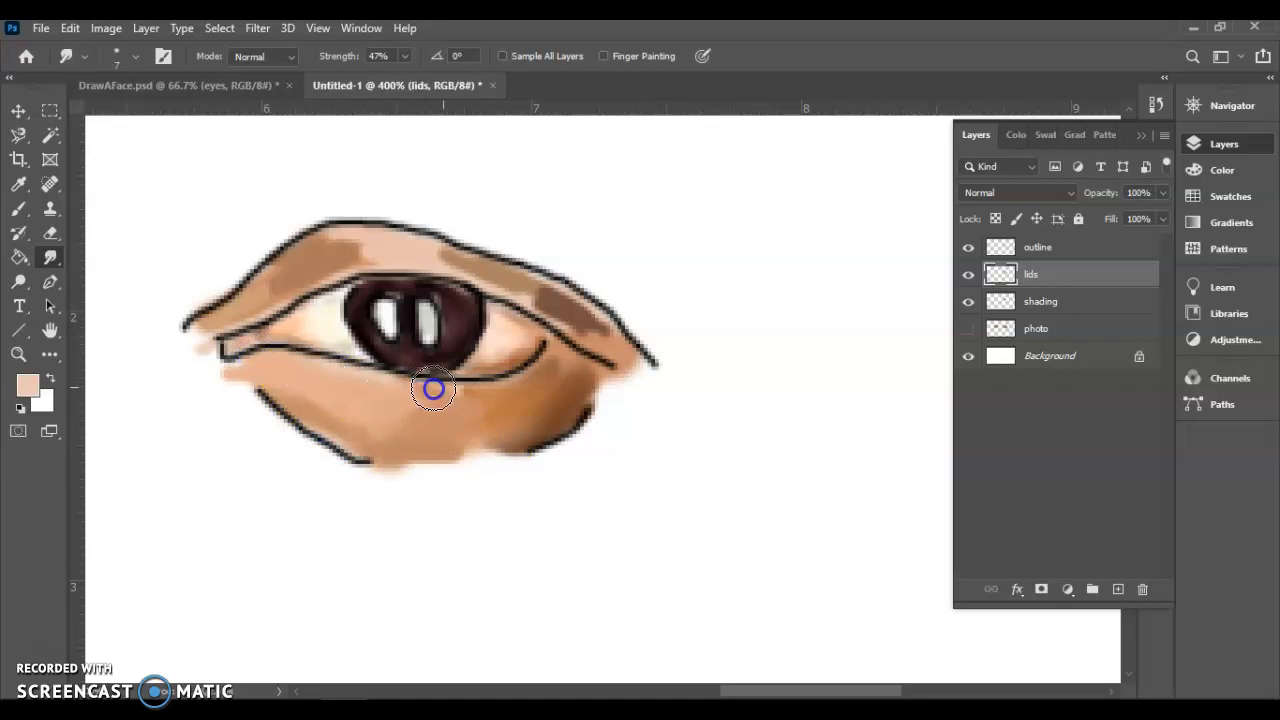
mouse_move(473, 398)
mouse_down()
mouse_move(577, 374)
mouse_move(557, 366)
mouse_move(480, 394)
mouse_move(386, 391)
mouse_move(414, 391)
mouse_move(327, 364)
mouse_move(371, 429)
mouse_move(334, 443)
mouse_move(355, 446)
mouse_up()
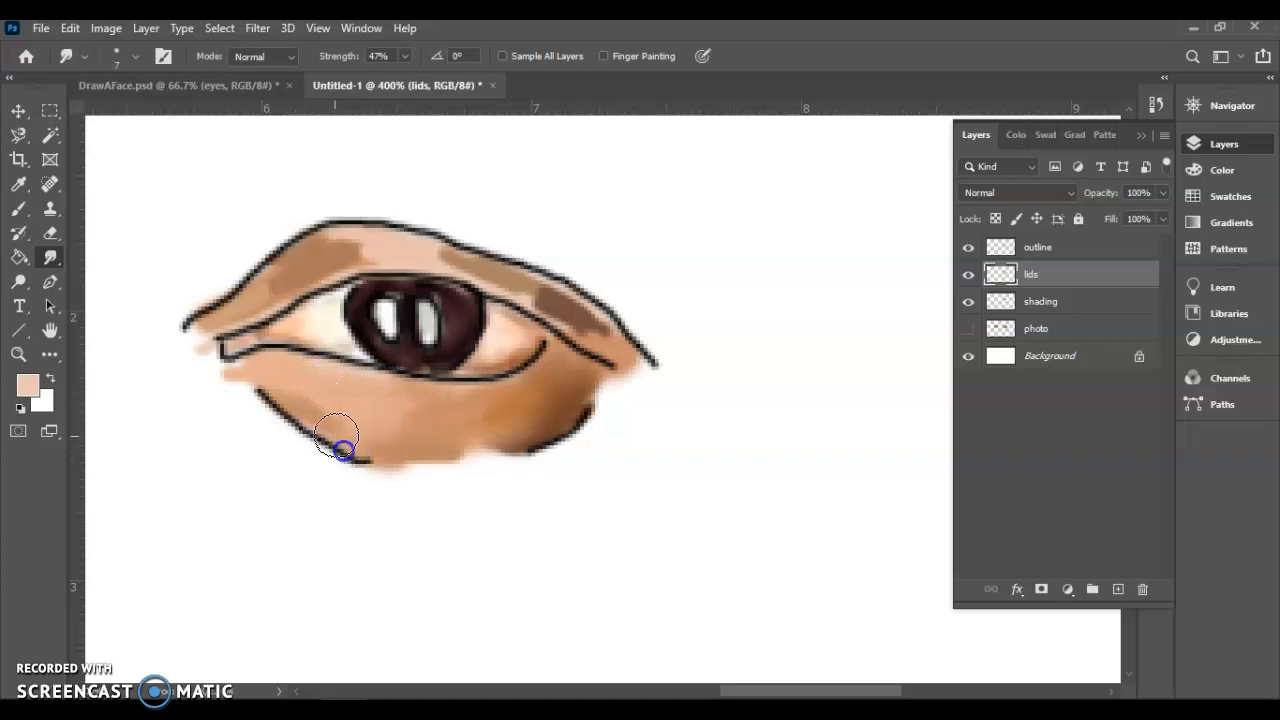
Undo the last smudge stroke near the lower lid's inner fold and finish blending the lower and upper lid tones
drag(283, 416, 343, 420)
key(ctrl+z)
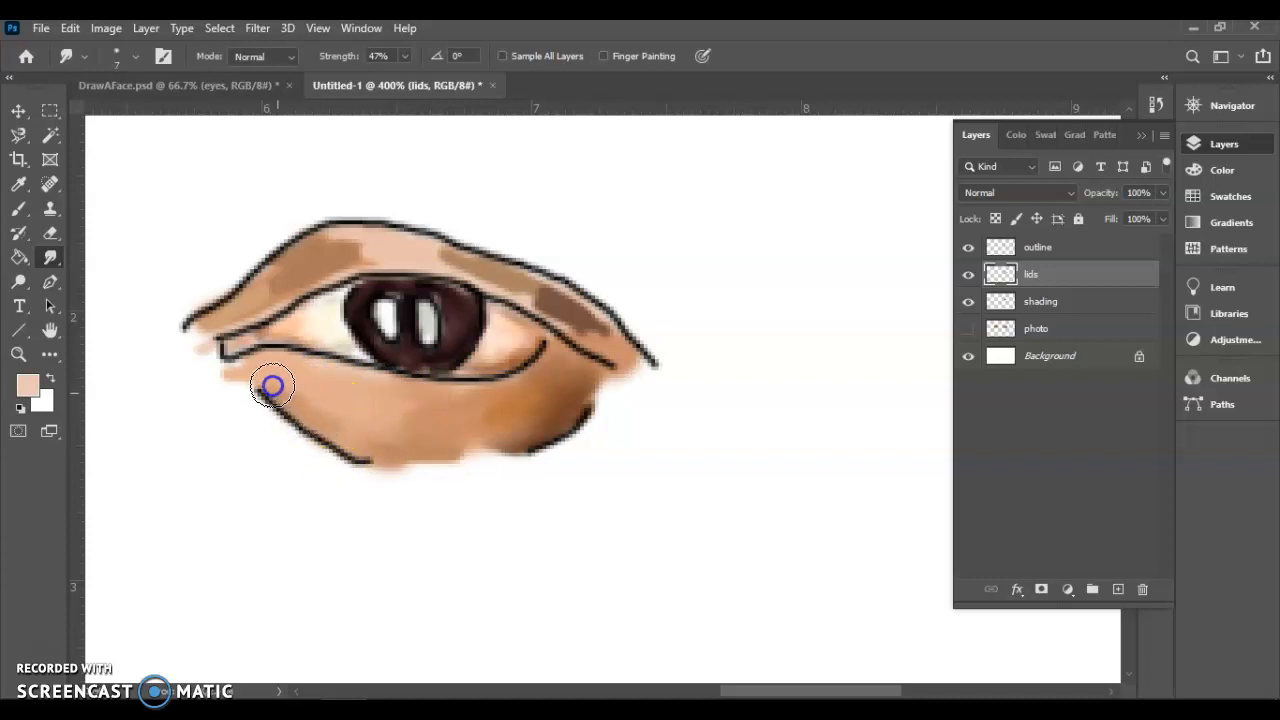
mouse_move(448, 455)
mouse_down()
mouse_move(495, 457)
mouse_move(504, 441)
mouse_move(368, 400)
mouse_move(557, 381)
mouse_move(576, 334)
mouse_move(560, 310)
mouse_move(581, 320)
mouse_move(556, 302)
mouse_move(627, 348)
mouse_move(588, 313)
mouse_move(516, 294)
mouse_move(541, 286)
mouse_move(530, 308)
mouse_move(549, 303)
mouse_move(574, 317)
mouse_move(573, 334)
mouse_move(607, 345)
mouse_move(566, 298)
mouse_move(439, 276)
mouse_move(456, 259)
mouse_move(419, 247)
mouse_move(446, 255)
mouse_move(317, 245)
mouse_move(380, 242)
mouse_move(337, 256)
mouse_move(392, 252)
mouse_move(259, 281)
mouse_move(251, 307)
mouse_move(217, 327)
mouse_move(230, 338)
mouse_move(290, 290)
mouse_move(236, 326)
mouse_move(276, 285)
mouse_move(335, 273)
mouse_move(321, 292)
mouse_move(280, 306)
mouse_move(369, 244)
mouse_move(357, 239)
mouse_move(523, 294)
mouse_move(502, 228)
mouse_move(506, 391)
mouse_up()
Show the photo layer and move the photo straight down below the drawn eye as a visible reference
click(1035, 330)
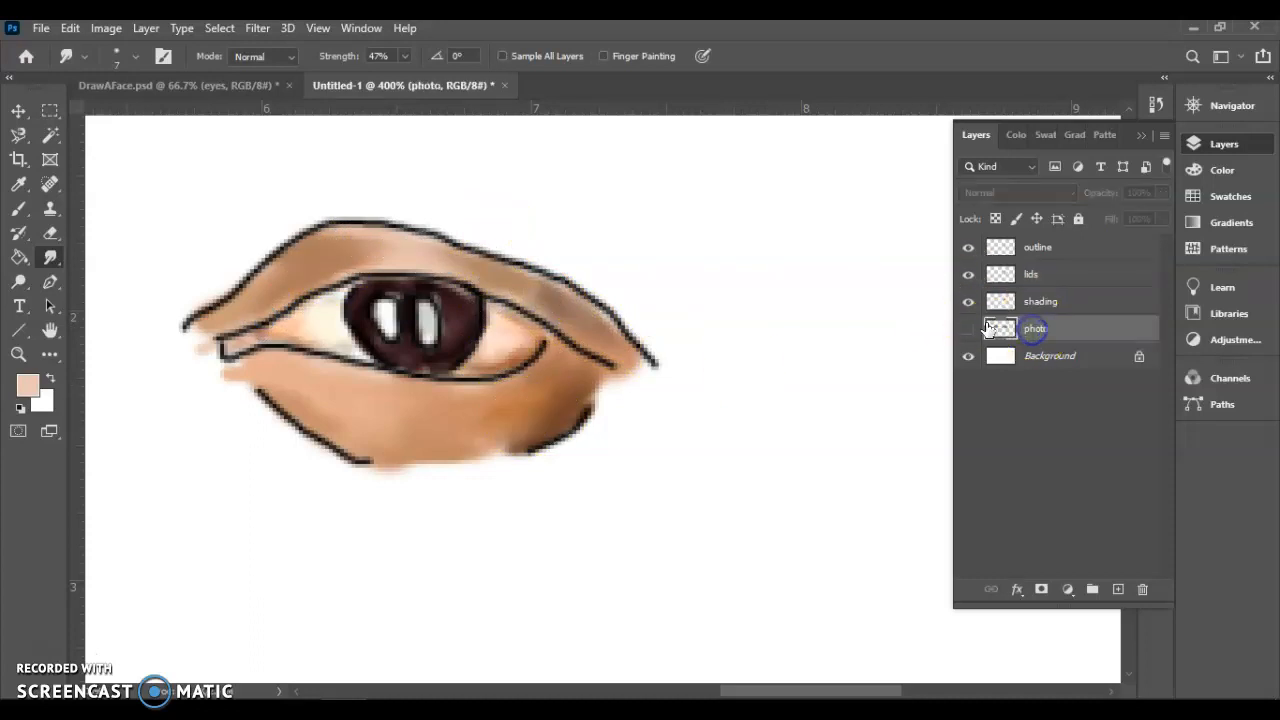
click(968, 329)
click(18, 110)
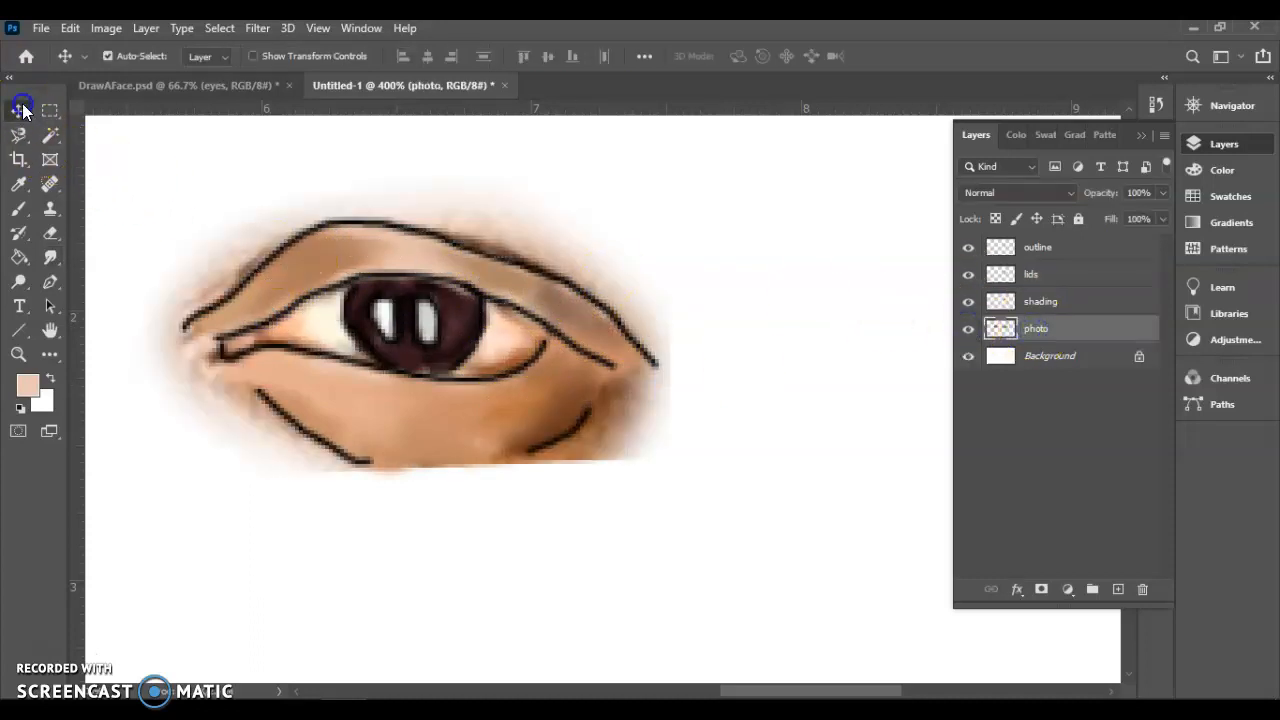
drag(643, 434, 642, 659)
scroll(658, 525, down, 2)
mouse_move(522, 520)
mouse_down()
mouse_move(520, 538)
mouse_move(523, 526)
mouse_up()
scroll(466, 394, down, 1)
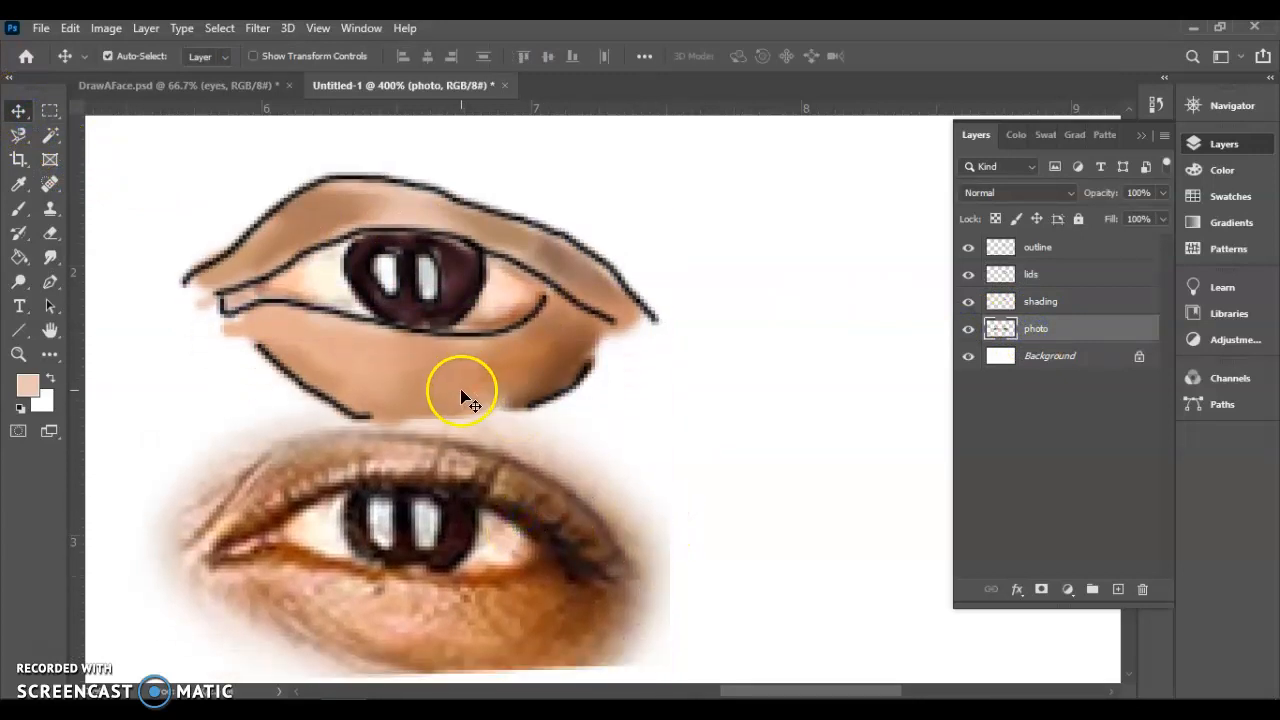
On the lids layer, lighten the middle and inner lower lid and the upper lid's centre with a 9 px Dodge tool set to Midtones at 27% exposure
click(1098, 273)
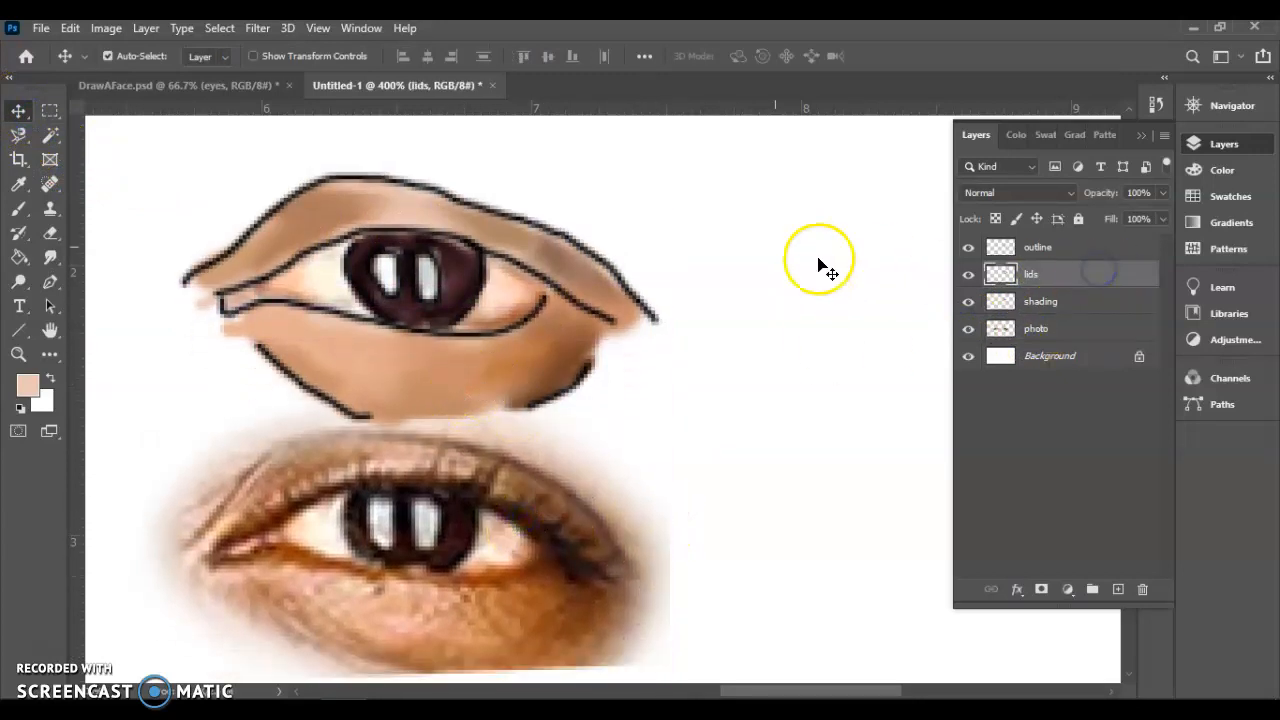
click(20, 281)
click(134, 57)
drag(106, 116, 121, 116)
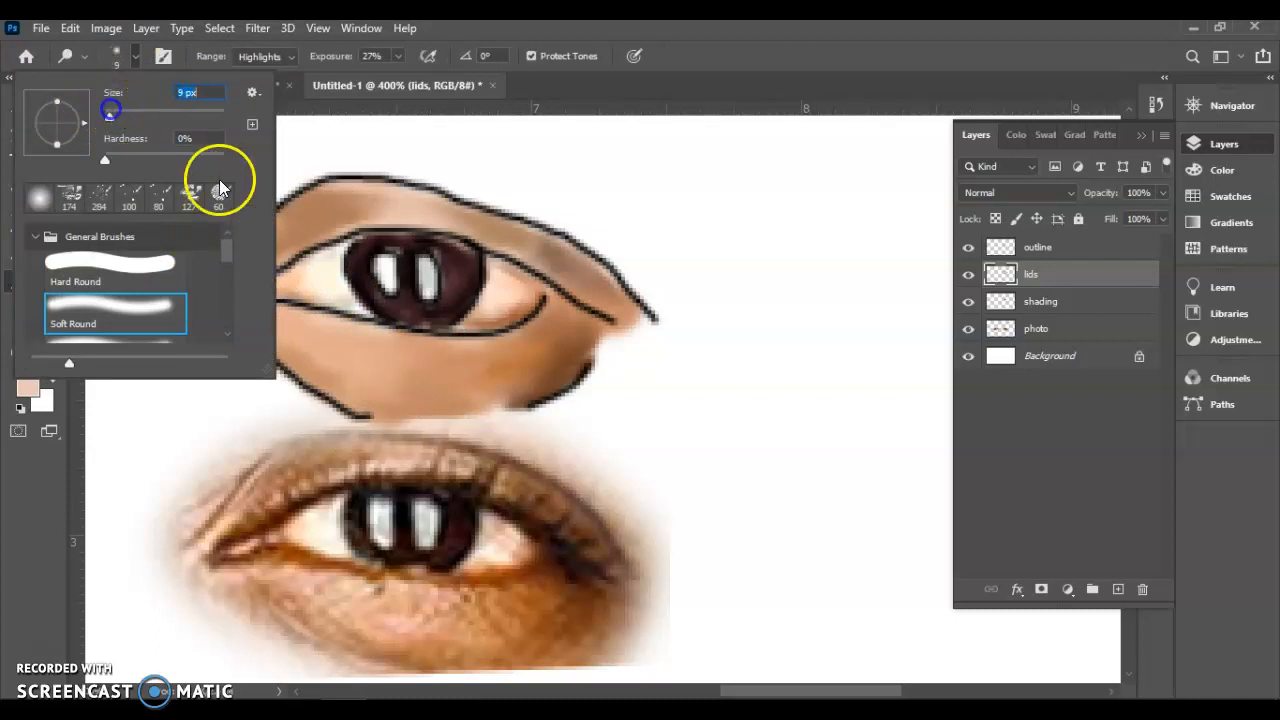
click(565, 56)
click(744, 45)
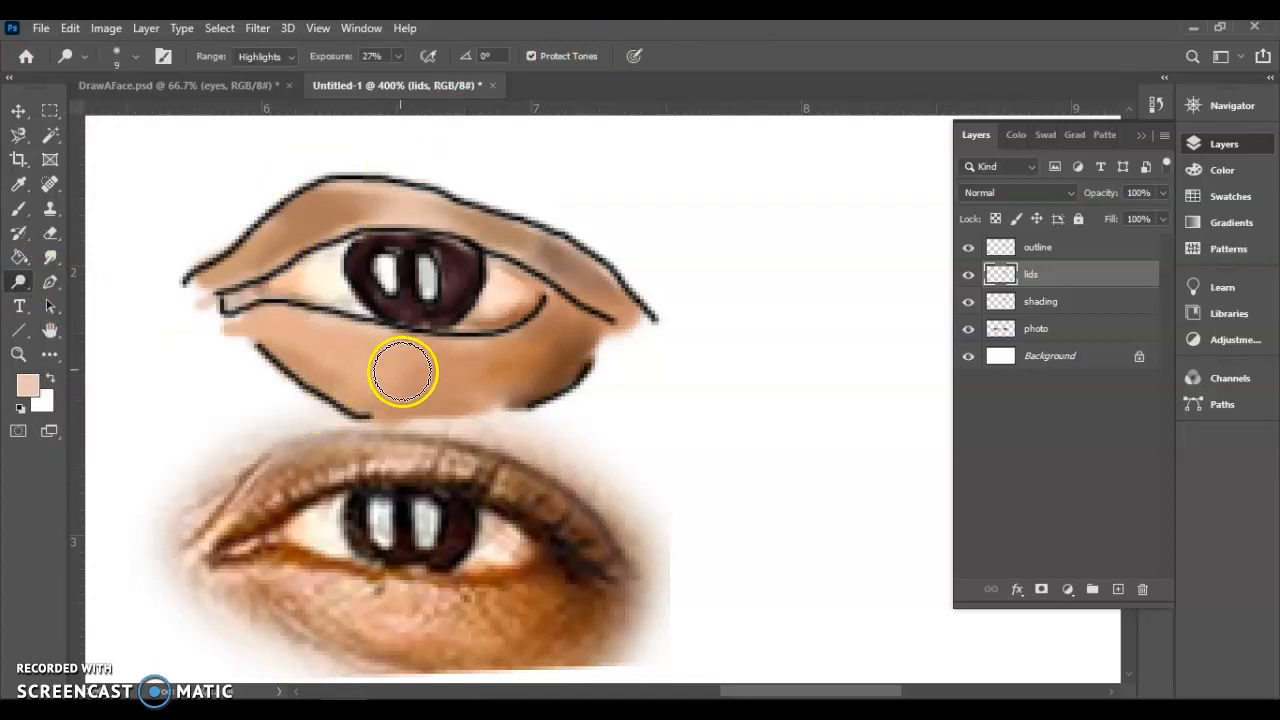
click(263, 57)
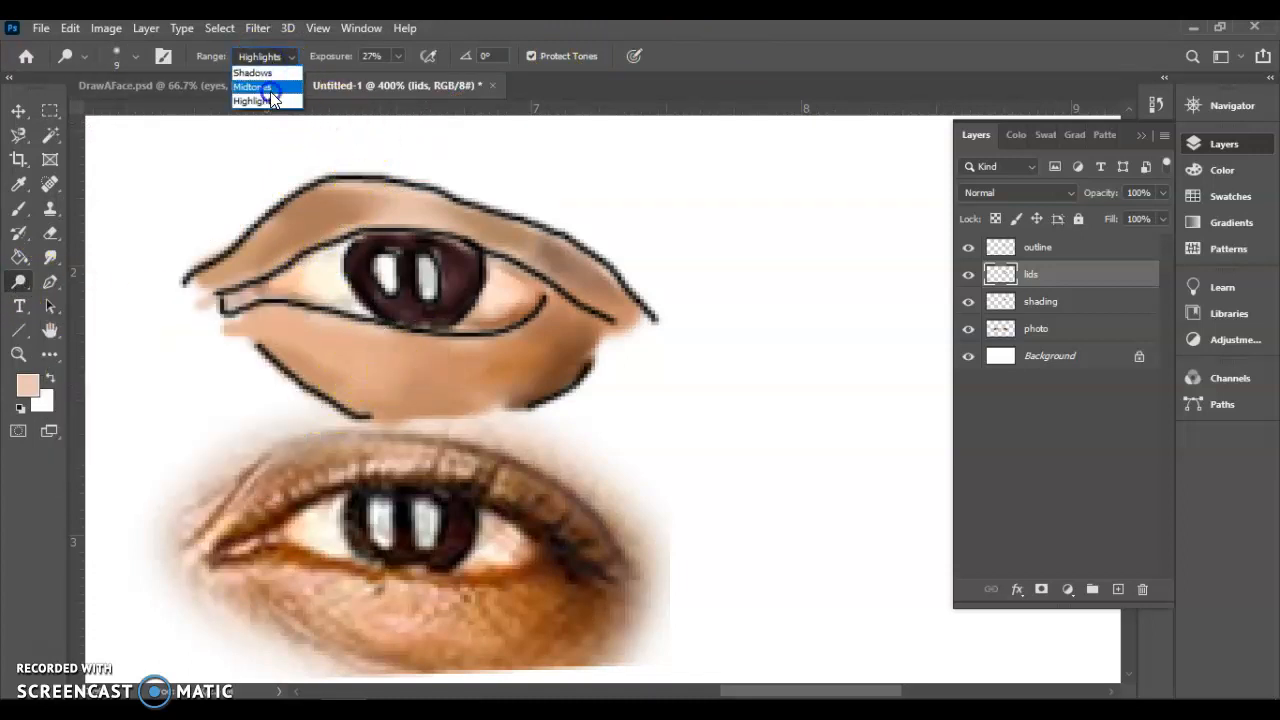
click(270, 89)
mouse_move(405, 365)
mouse_down()
mouse_move(391, 346)
mouse_move(320, 337)
mouse_move(443, 367)
mouse_move(297, 329)
mouse_move(289, 306)
mouse_move(277, 309)
mouse_up()
mouse_move(417, 217)
mouse_down()
mouse_move(336, 231)
mouse_move(364, 212)
mouse_move(293, 224)
mouse_move(350, 211)
mouse_move(481, 246)
mouse_move(328, 234)
mouse_up()
drag(20, 283, 90, 279)
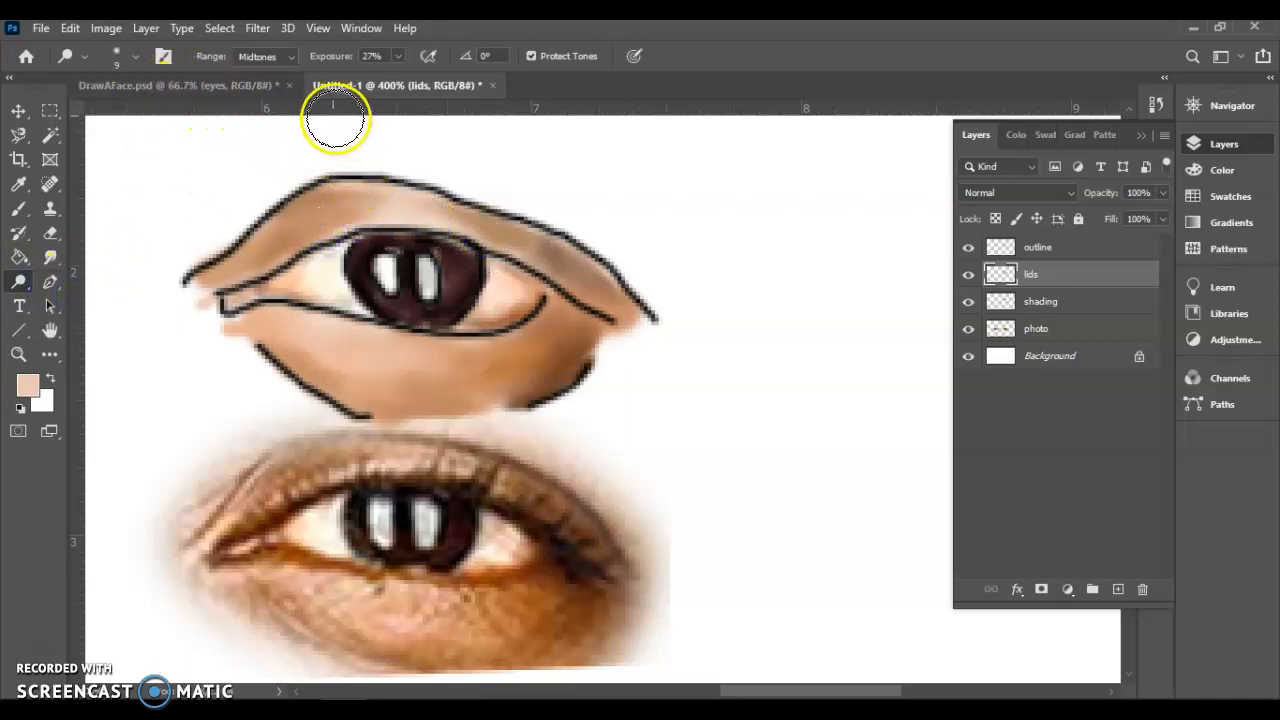
mouse_move(297, 378)
mouse_down()
mouse_move(337, 380)
mouse_move(300, 366)
mouse_up()
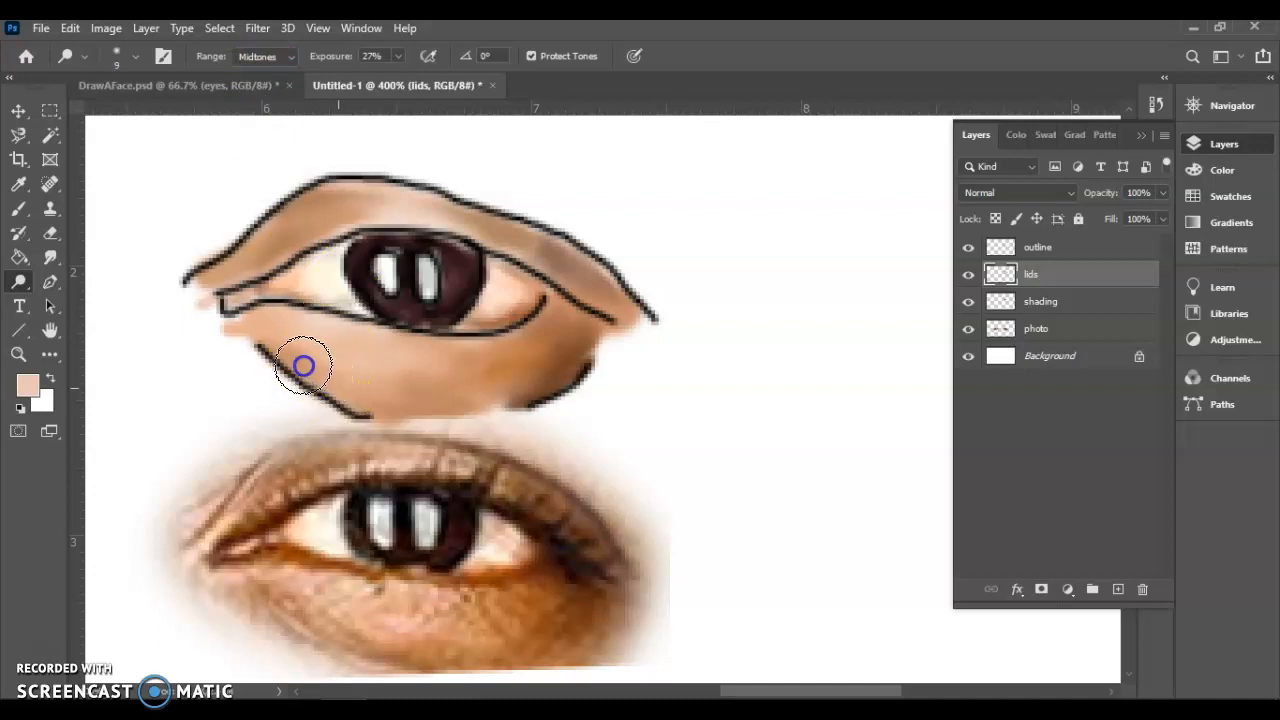
Darken the lower lid's outer areas and the upper lid with a 14 px Burn tool set to Midtones at 37% exposure
drag(18, 283, 71, 295)
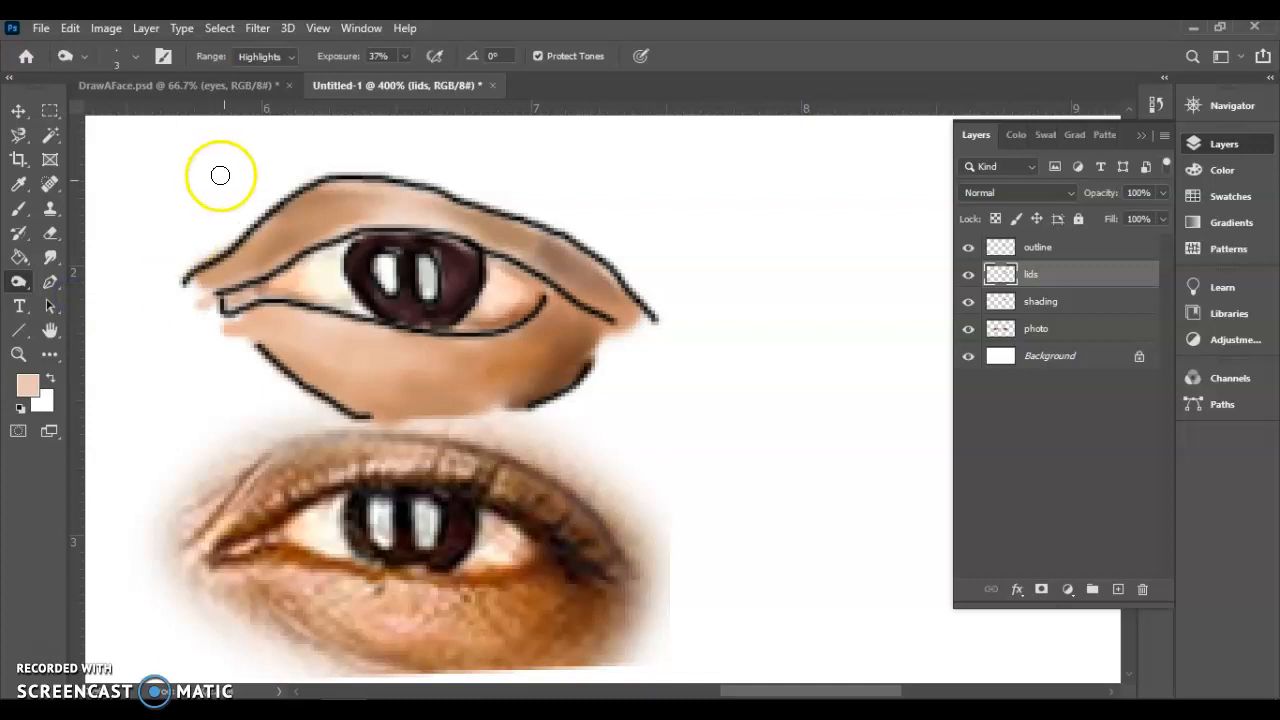
click(134, 56)
drag(107, 116, 113, 117)
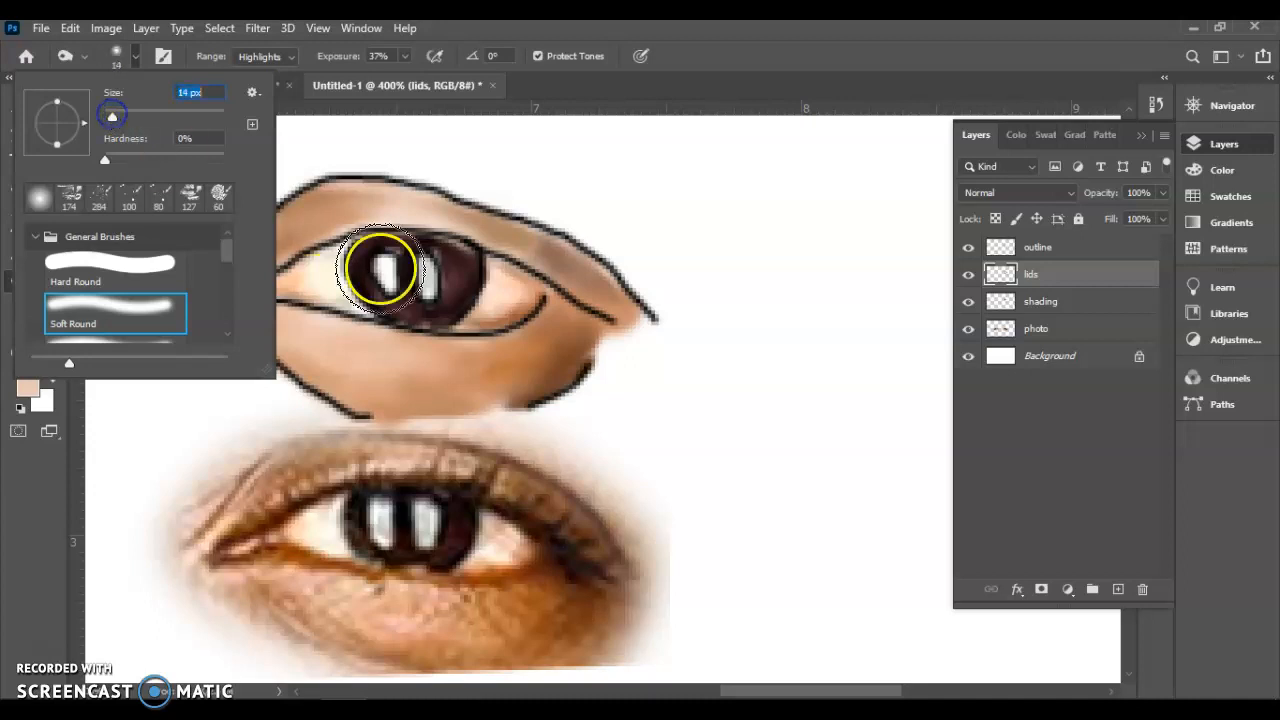
click(702, 50)
click(263, 57)
click(262, 88)
mouse_move(352, 383)
mouse_down()
mouse_move(437, 408)
mouse_move(346, 415)
mouse_move(416, 422)
mouse_move(543, 370)
mouse_move(604, 333)
mouse_move(581, 321)
mouse_move(604, 321)
mouse_move(560, 251)
mouse_up()
drag(345, 250, 300, 256)
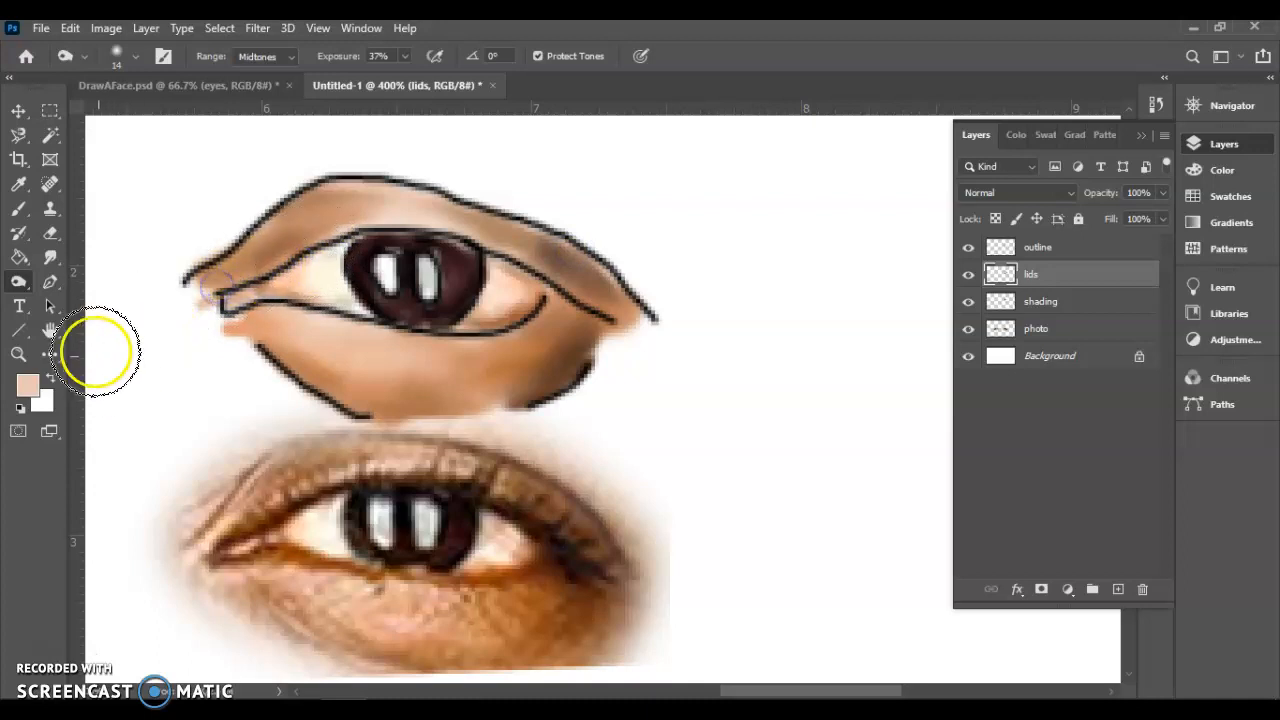
Hide the outline layer and blend the upper and lower lid tones around the eye with a 7 px Smudge tool at 47% strength
click(50, 258)
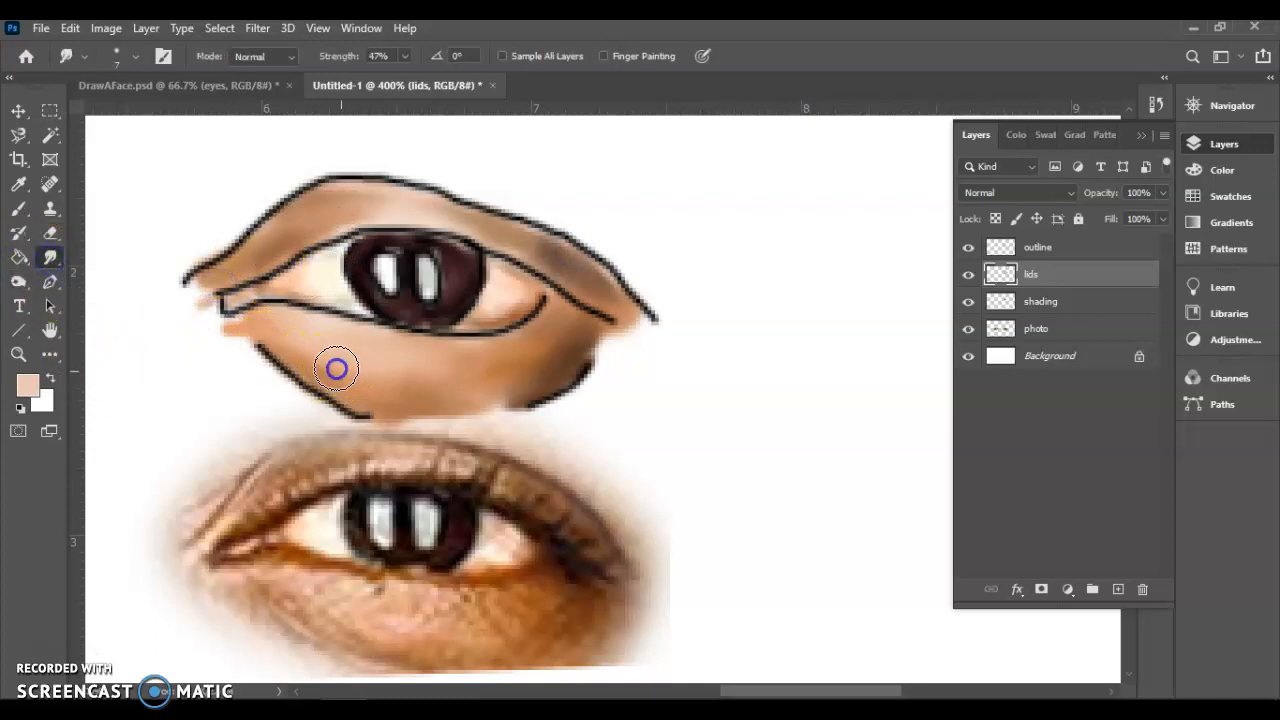
mouse_move(449, 374)
mouse_down()
mouse_move(552, 378)
mouse_move(515, 374)
mouse_move(588, 334)
mouse_up()
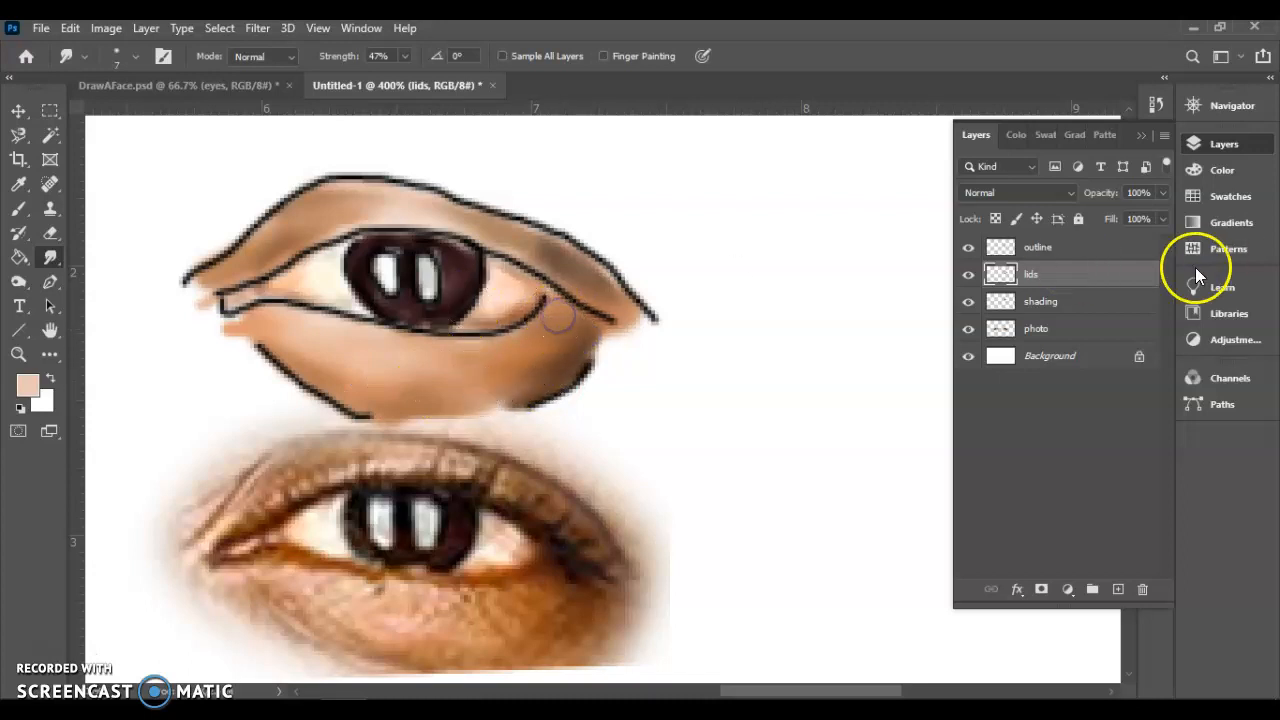
click(969, 248)
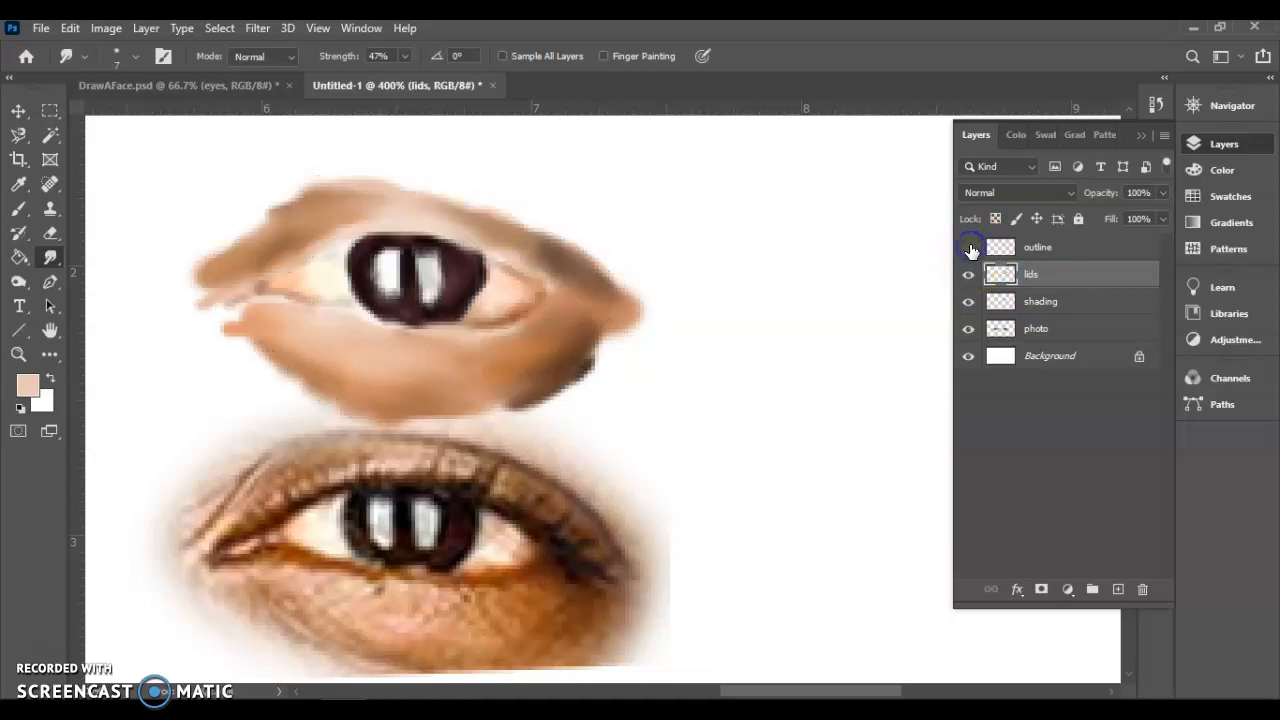
mouse_move(522, 346)
mouse_down()
mouse_move(457, 348)
mouse_move(520, 336)
mouse_move(413, 336)
mouse_move(464, 345)
mouse_move(296, 314)
mouse_up()
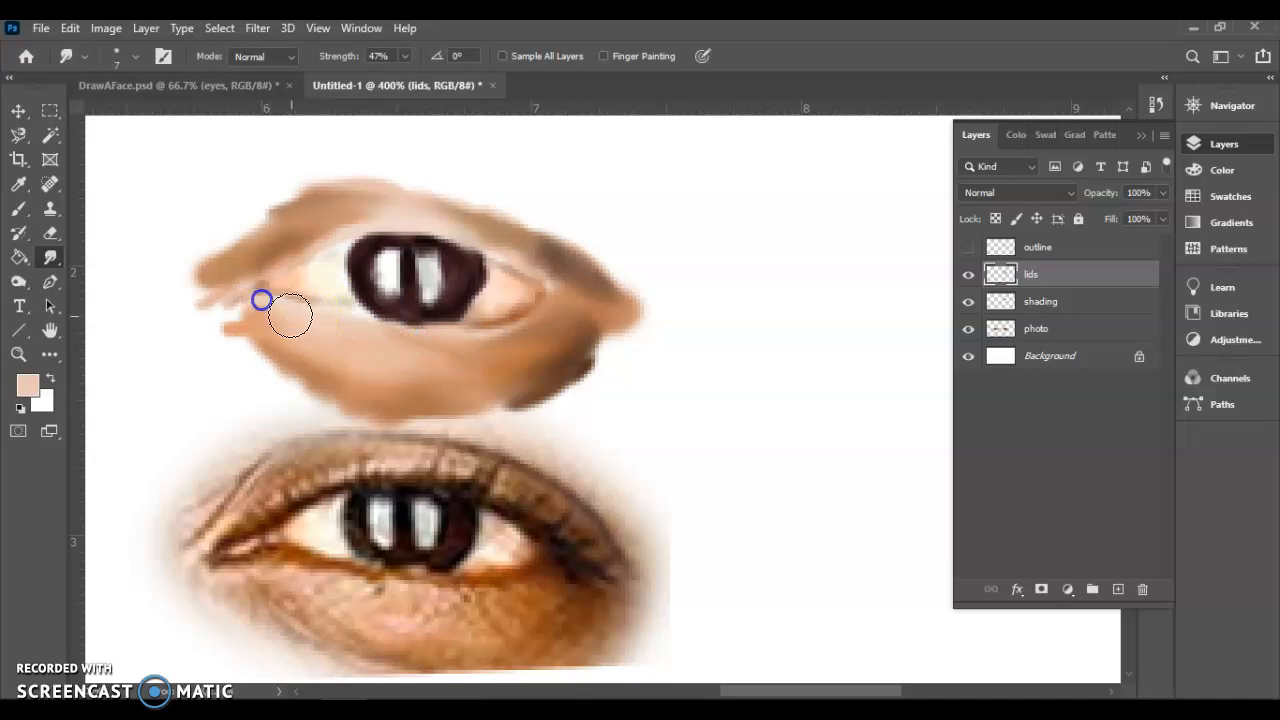
drag(429, 362, 528, 319)
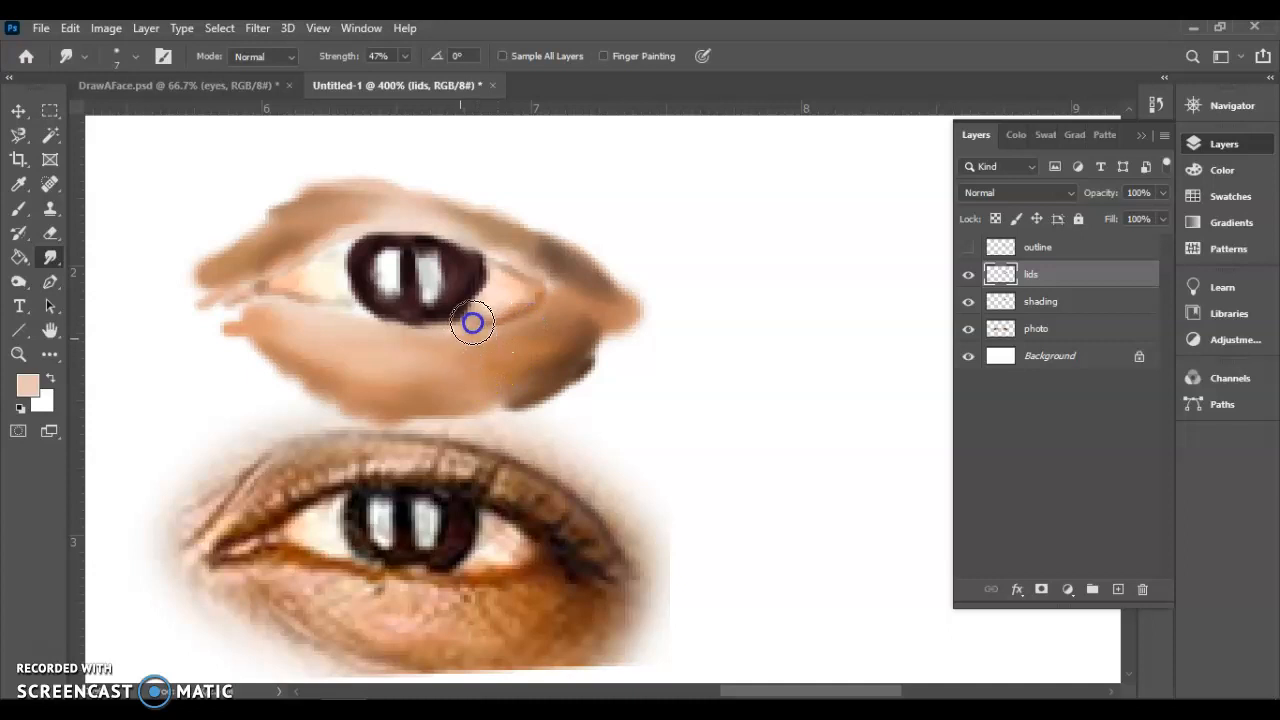
mouse_move(255, 254)
mouse_down()
mouse_move(299, 225)
mouse_move(371, 208)
mouse_move(455, 213)
mouse_move(573, 282)
mouse_up()
mouse_move(513, 252)
mouse_down()
mouse_move(588, 288)
mouse_move(505, 247)
mouse_move(584, 268)
mouse_move(612, 295)
mouse_up()
mouse_move(525, 260)
mouse_down()
mouse_move(531, 251)
mouse_move(560, 297)
mouse_up()
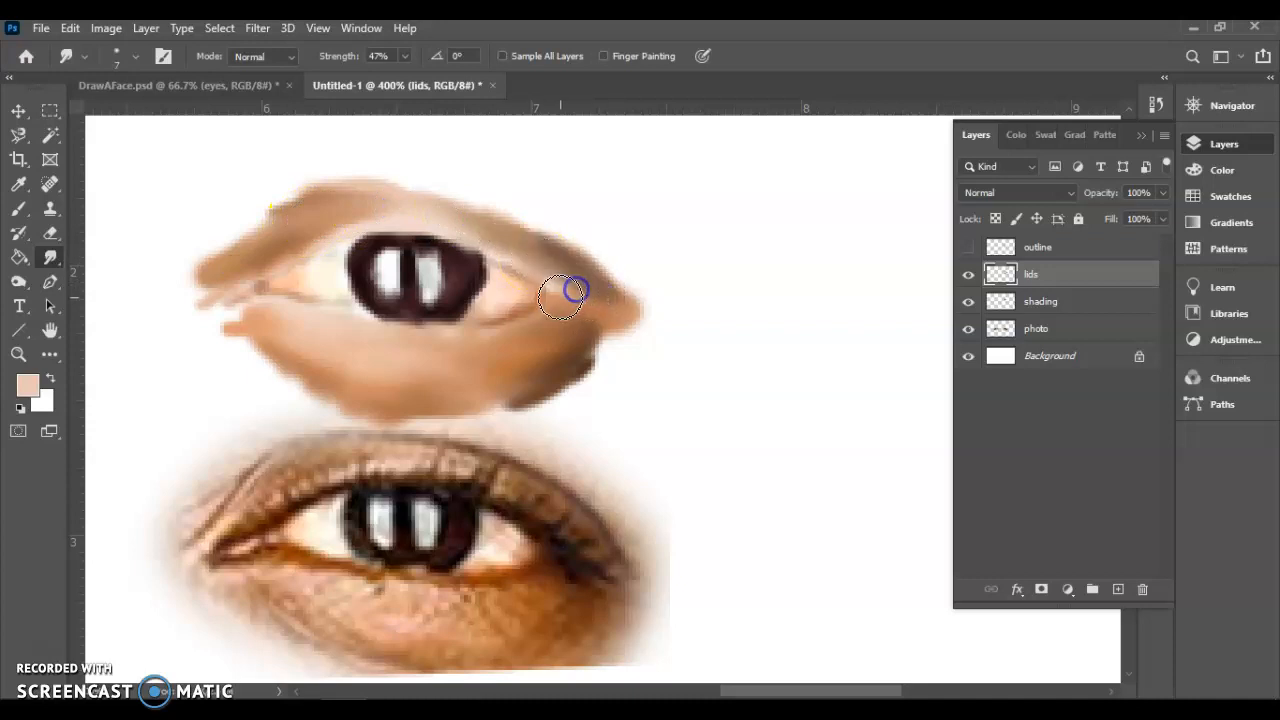
drag(492, 369, 449, 380)
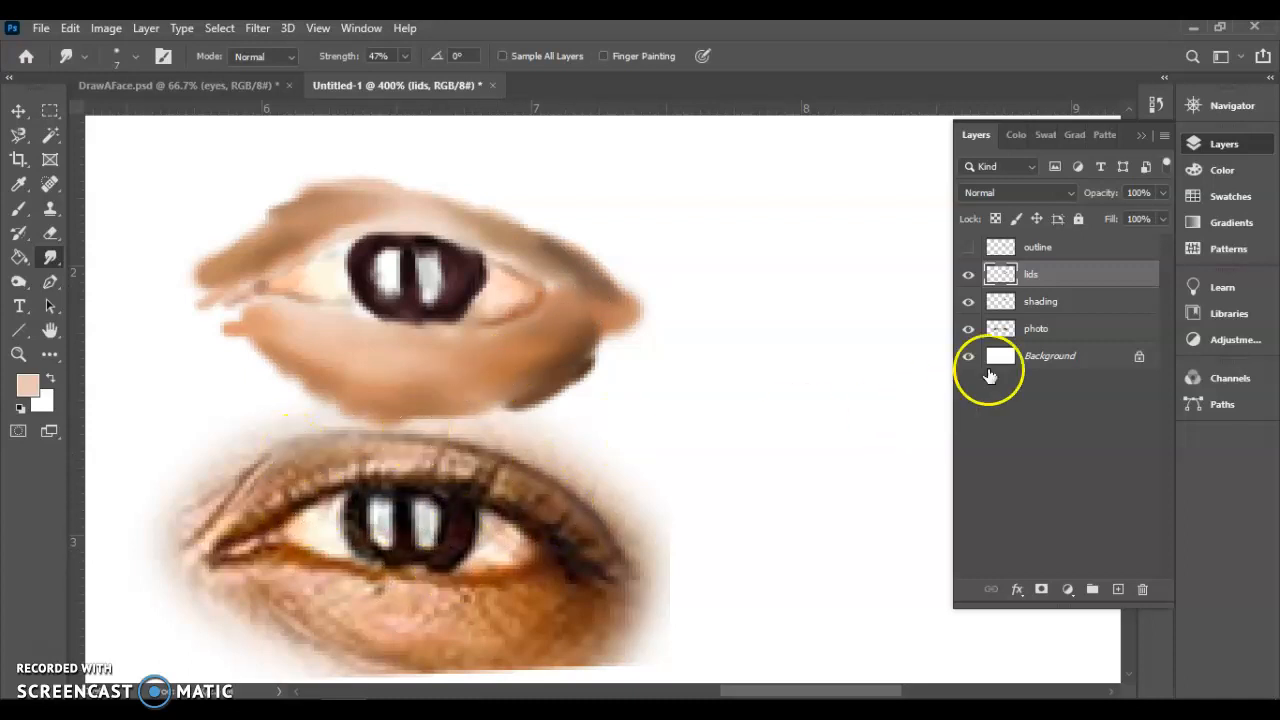
Show the outline layer and move the photo back up under the drawn eye, aligning it with the outline and the painted iris
click(967, 249)
click(18, 111)
mouse_move(343, 558)
mouse_down()
mouse_move(408, 506)
mouse_move(414, 346)
mouse_move(377, 340)
mouse_move(408, 343)
mouse_up()
click(968, 301)
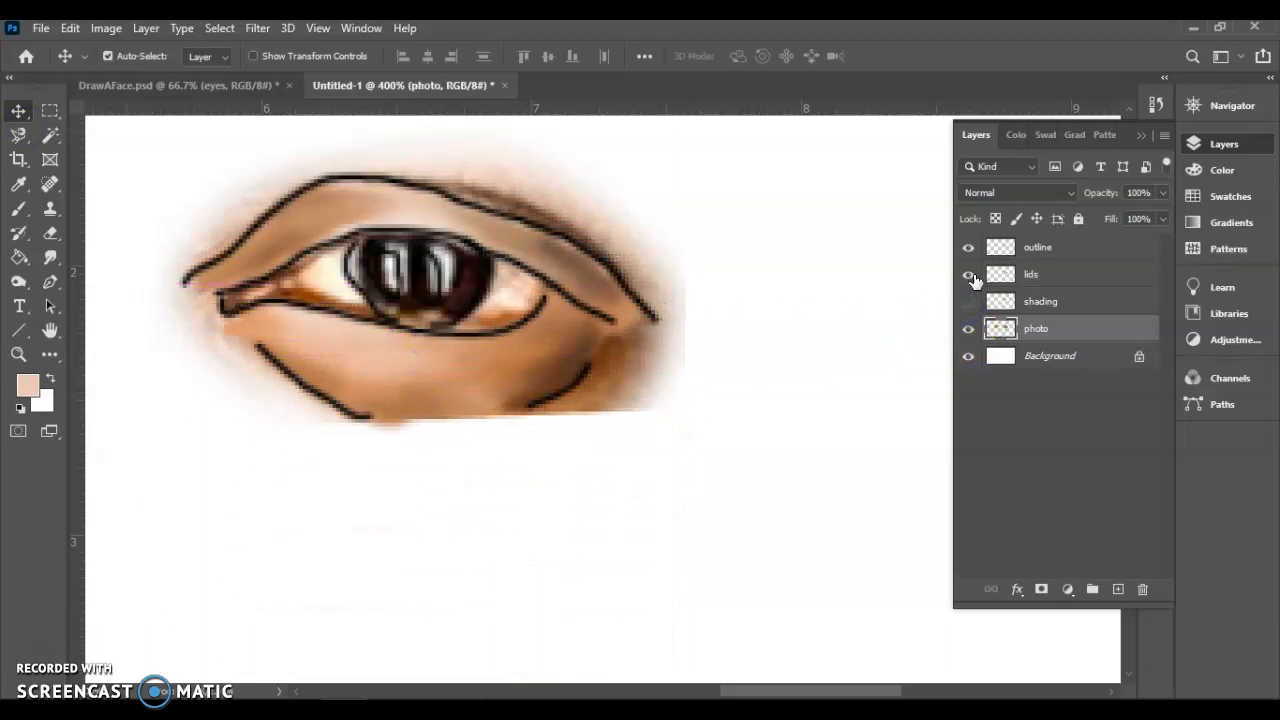
drag(970, 277, 968, 301)
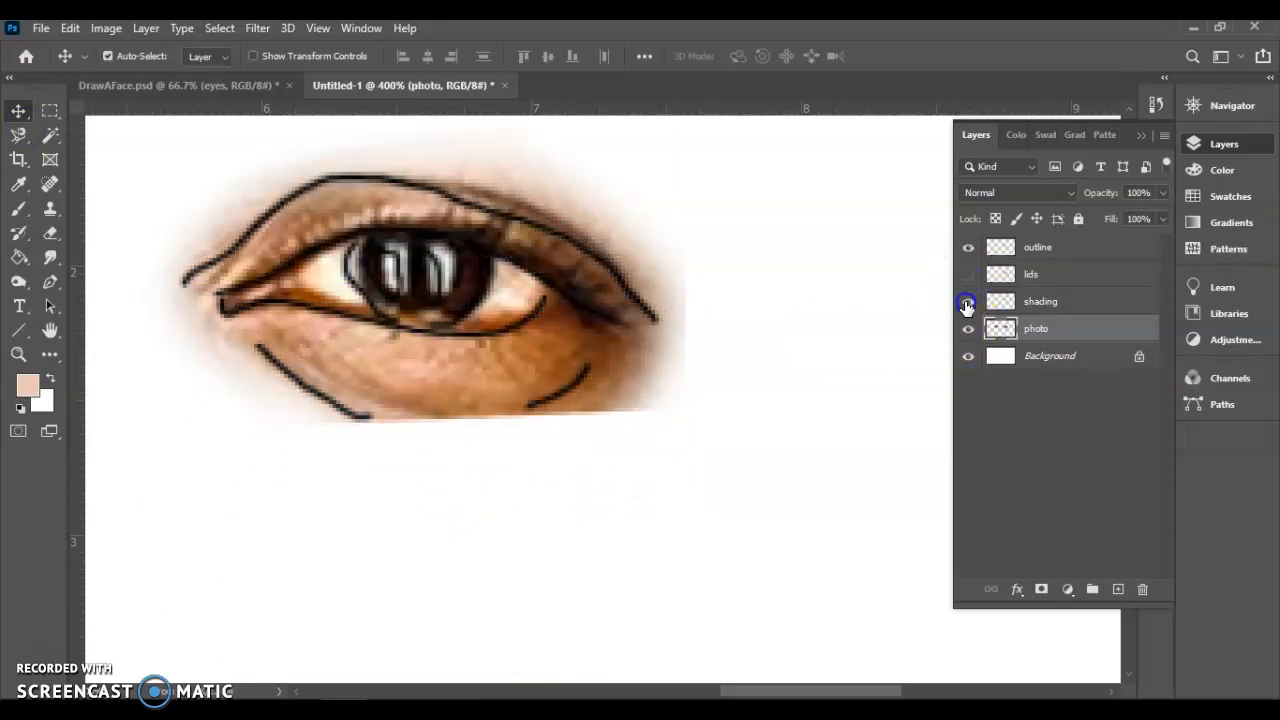
mouse_move(480, 386)
mouse_down()
mouse_move(448, 388)
mouse_move(480, 380)
mouse_move(470, 386)
mouse_up()
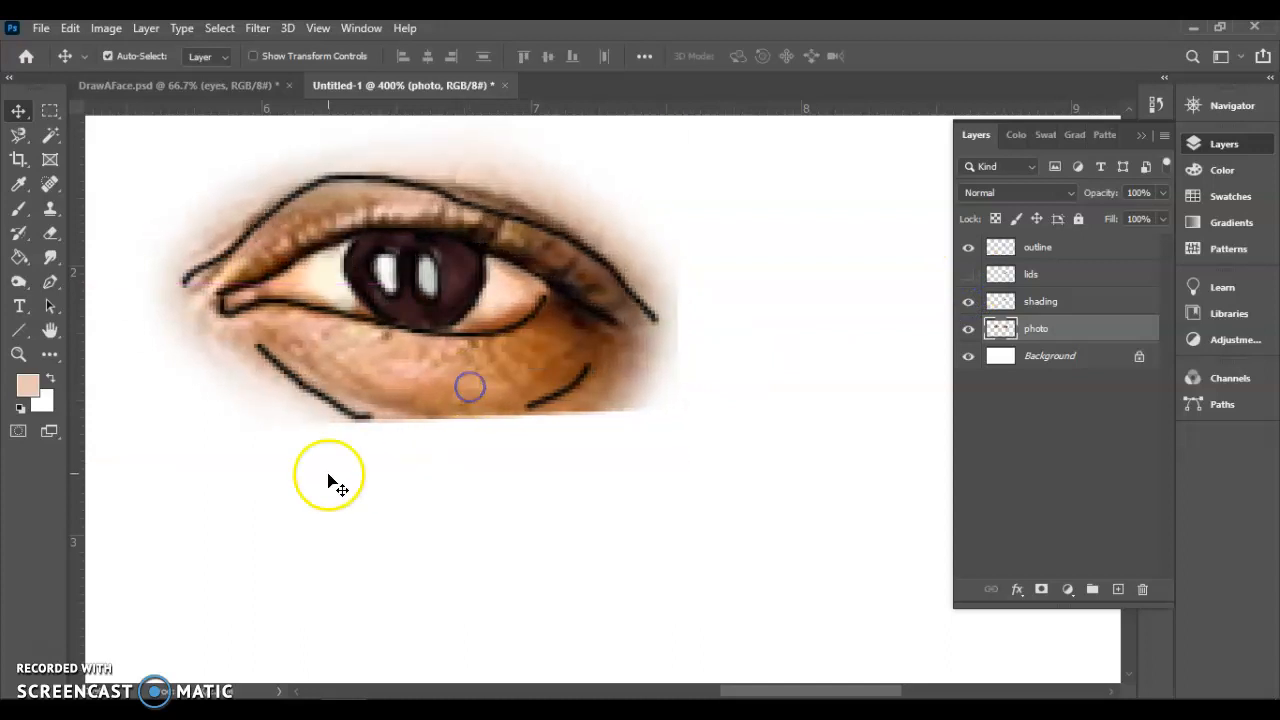
click(968, 275)
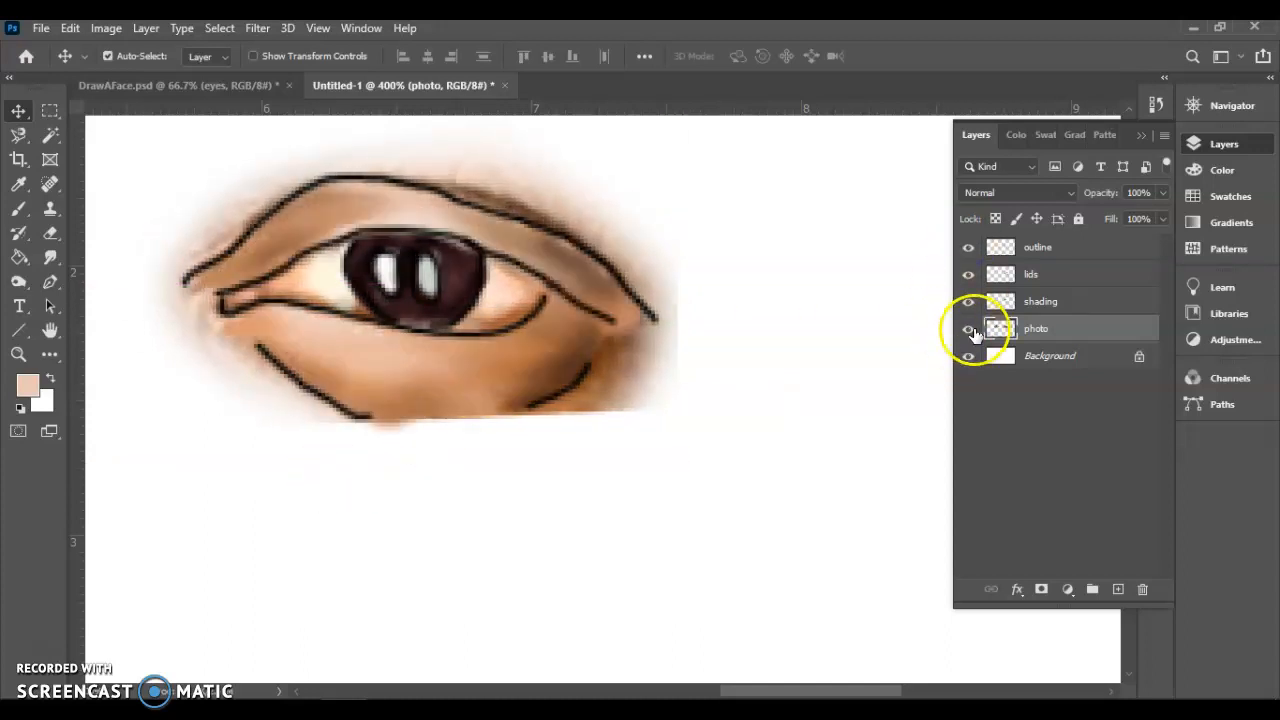
Hide the outline, lids and shading layers and add a new layer named lashes above the lids layer
click(968, 250)
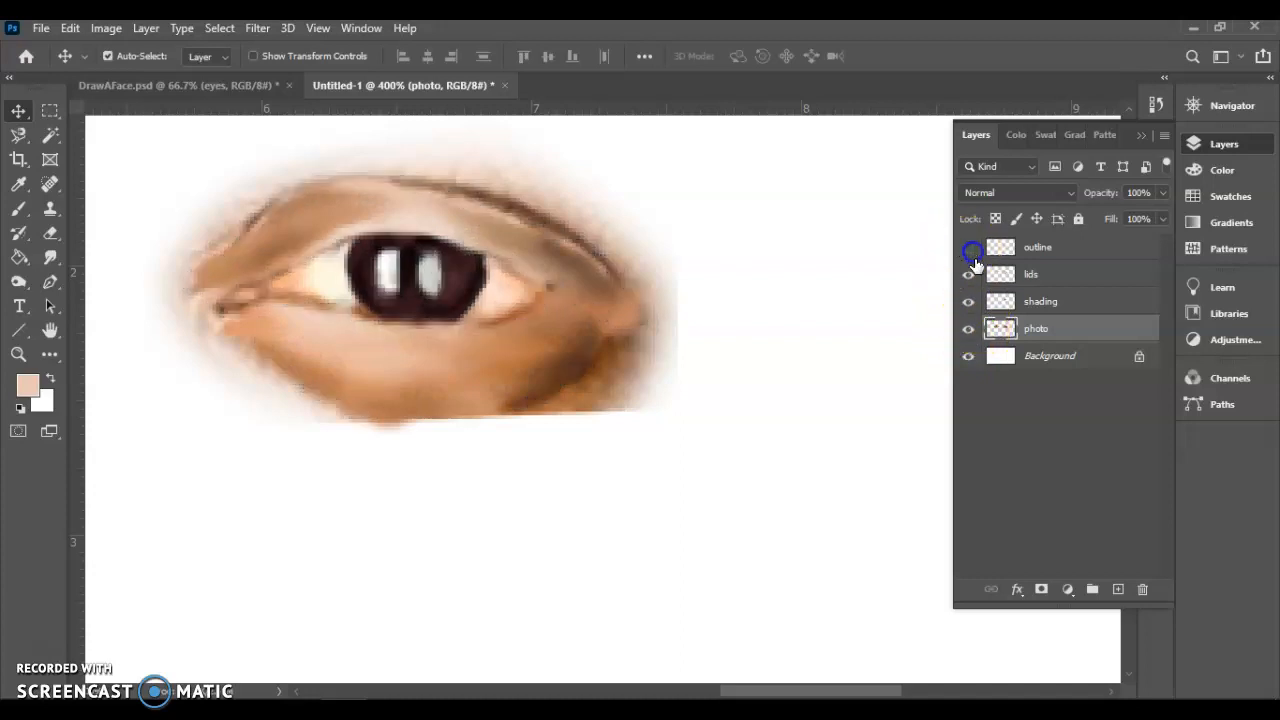
click(968, 275)
click(968, 302)
click(1063, 275)
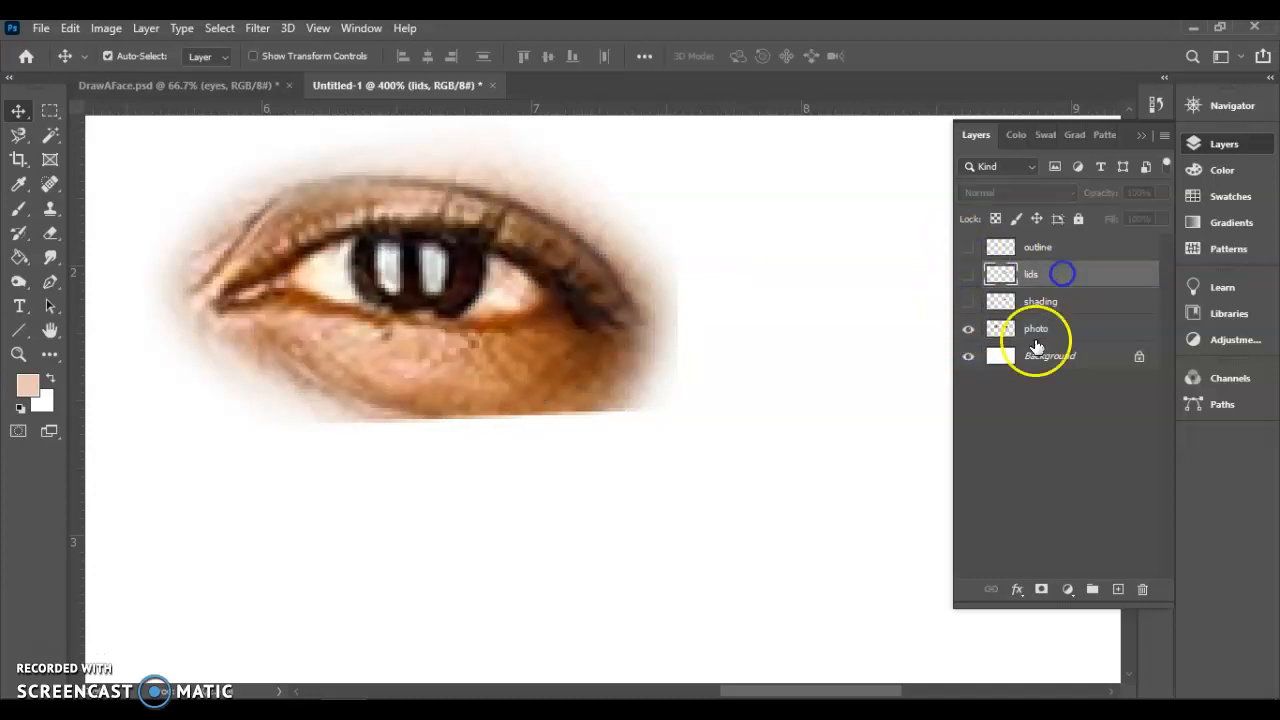
click(1118, 589)
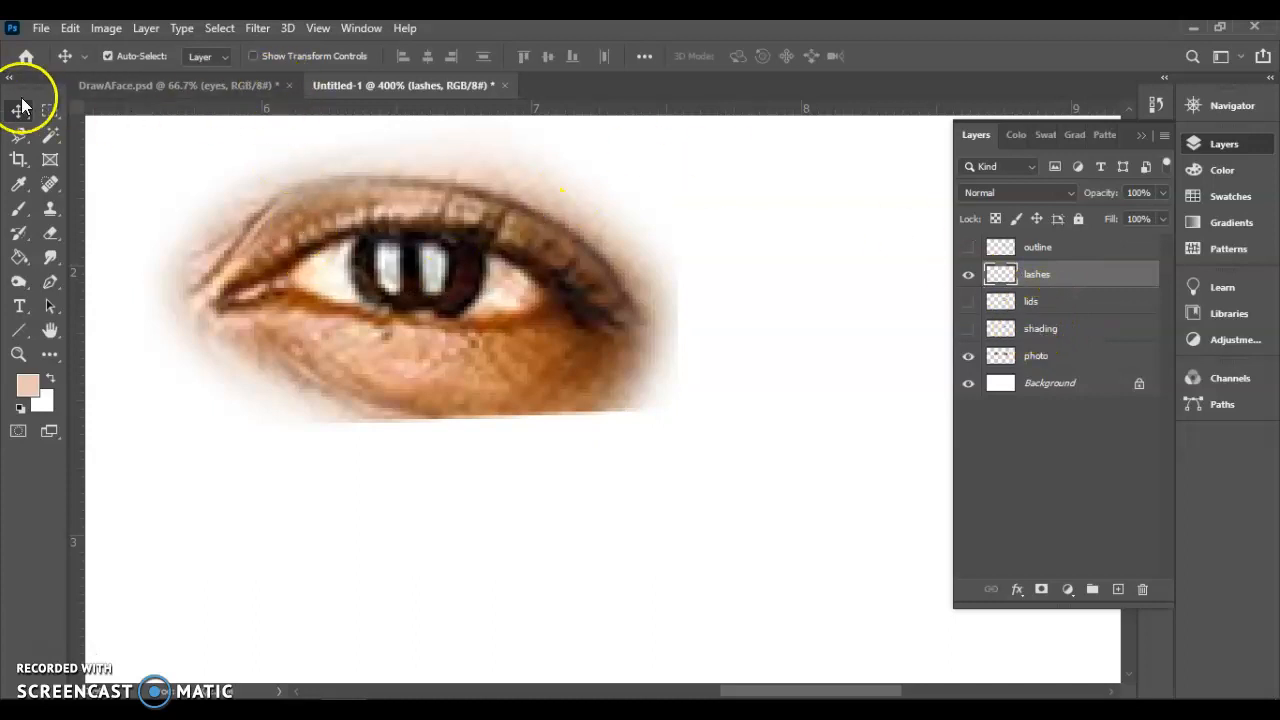
Sample dark brown from the photo's upper lash line and trace that line to the outer corner with a 2 px brush
click(19, 184)
click(309, 249)
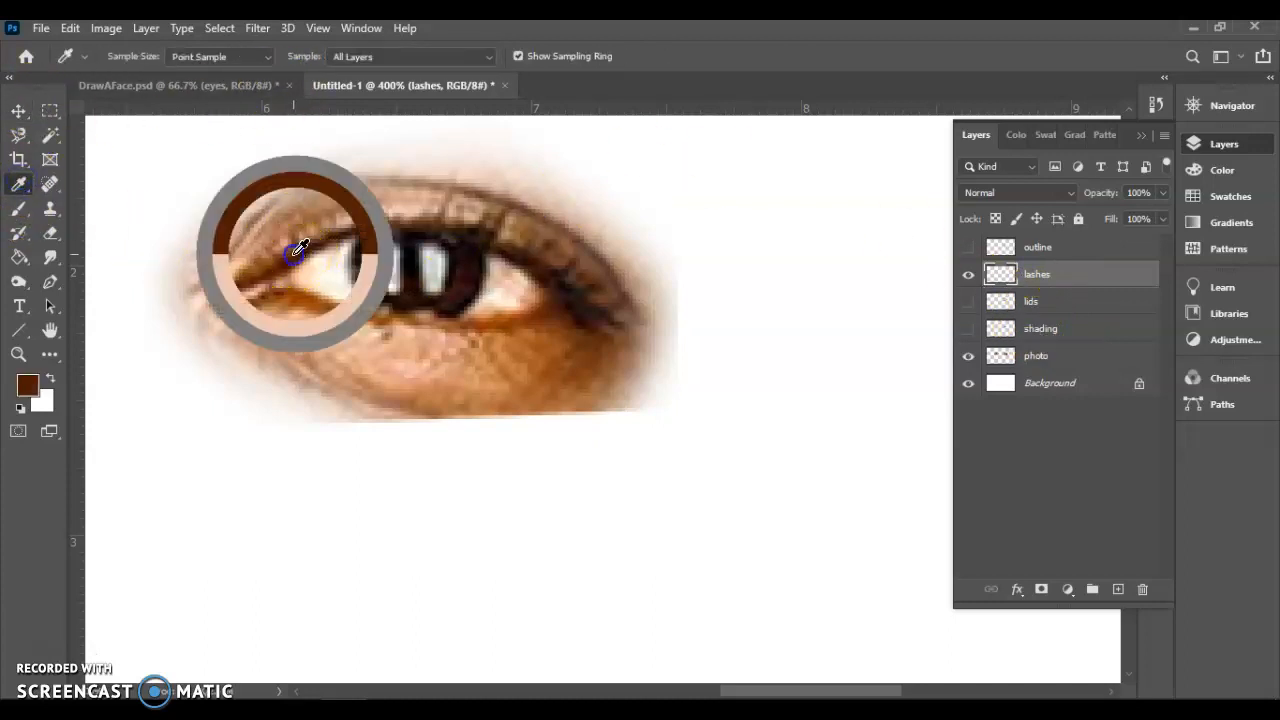
click(19, 208)
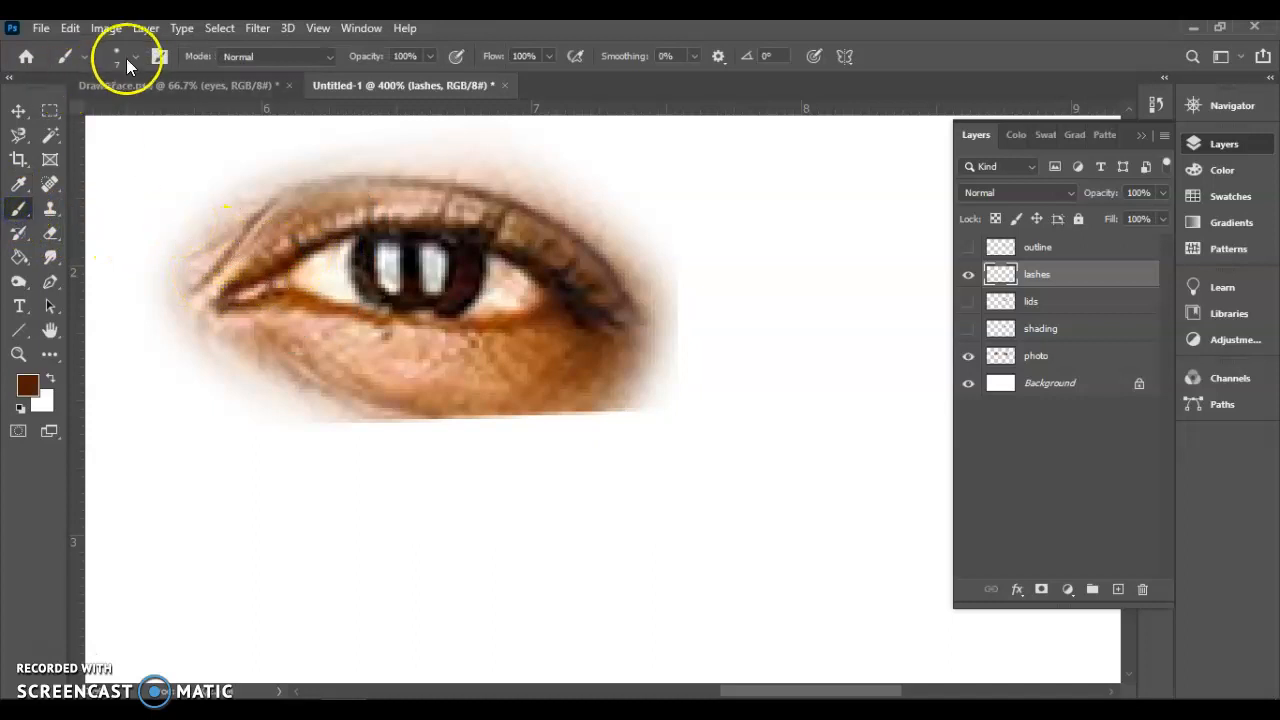
click(130, 57)
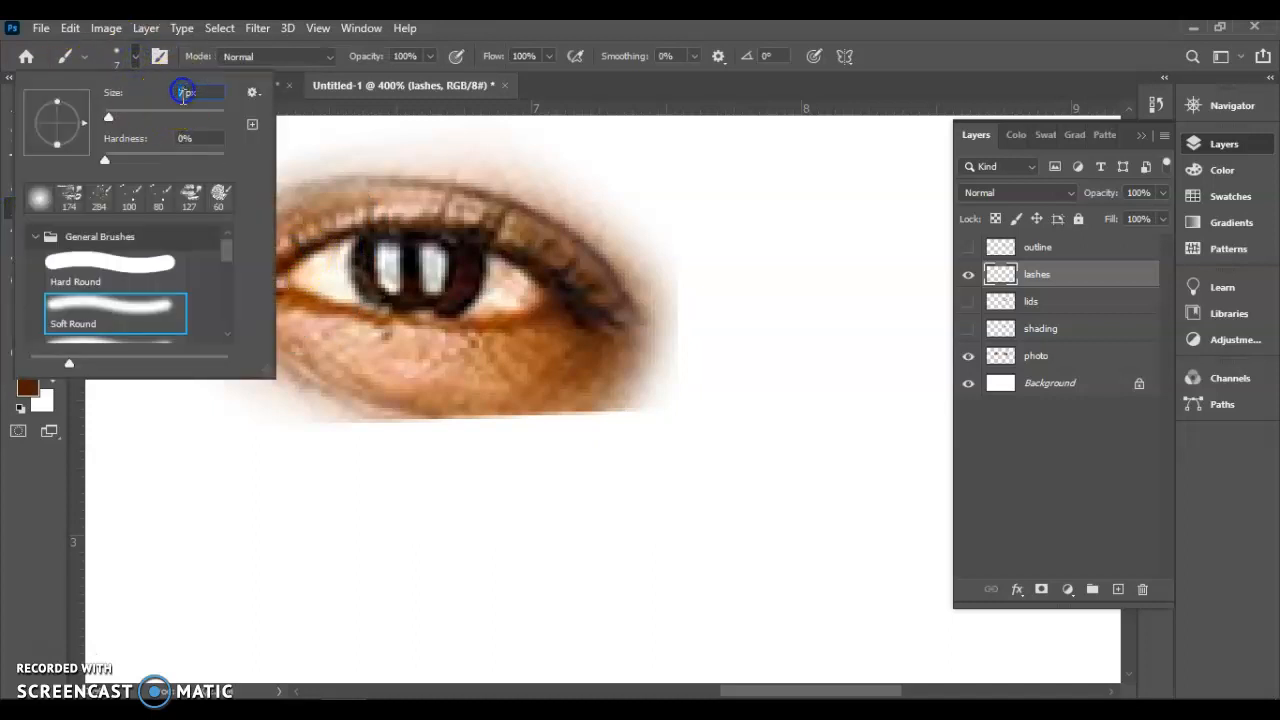
key(Return)
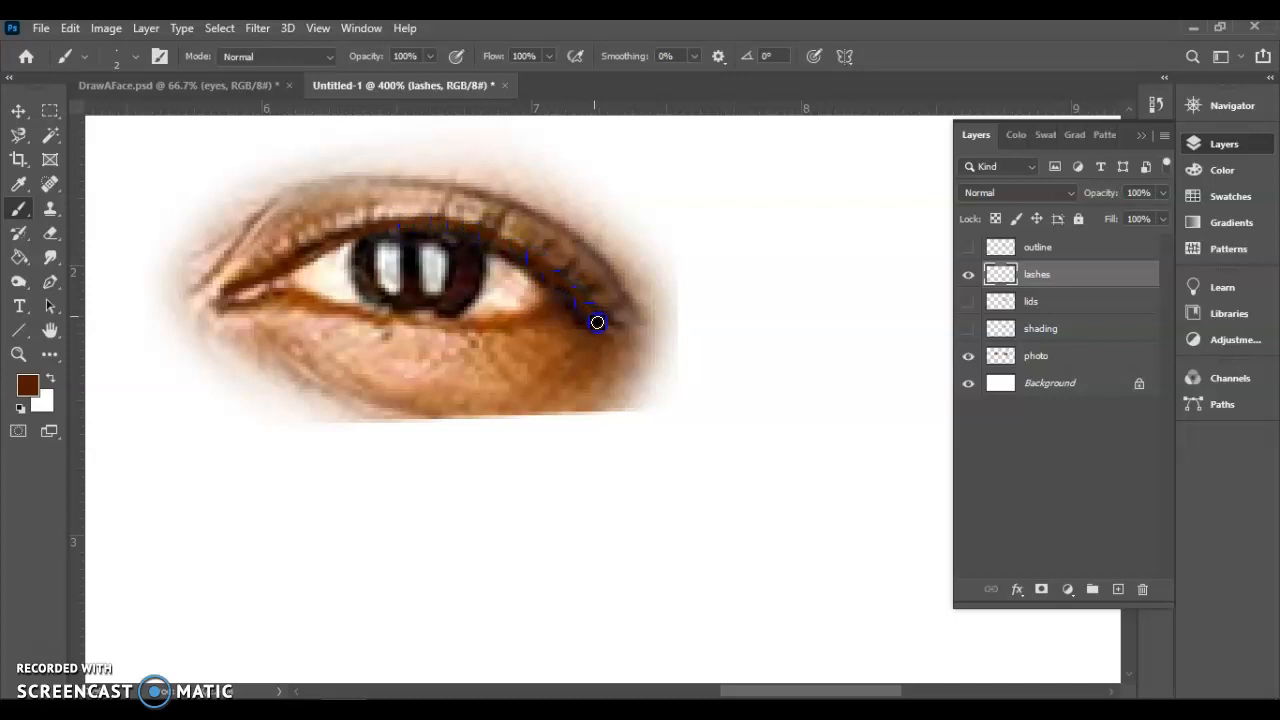
Sample the orange-brown of the photo's lower lid edge and trace the lower lash line with the 2 px brush
click(18, 183)
click(305, 292)
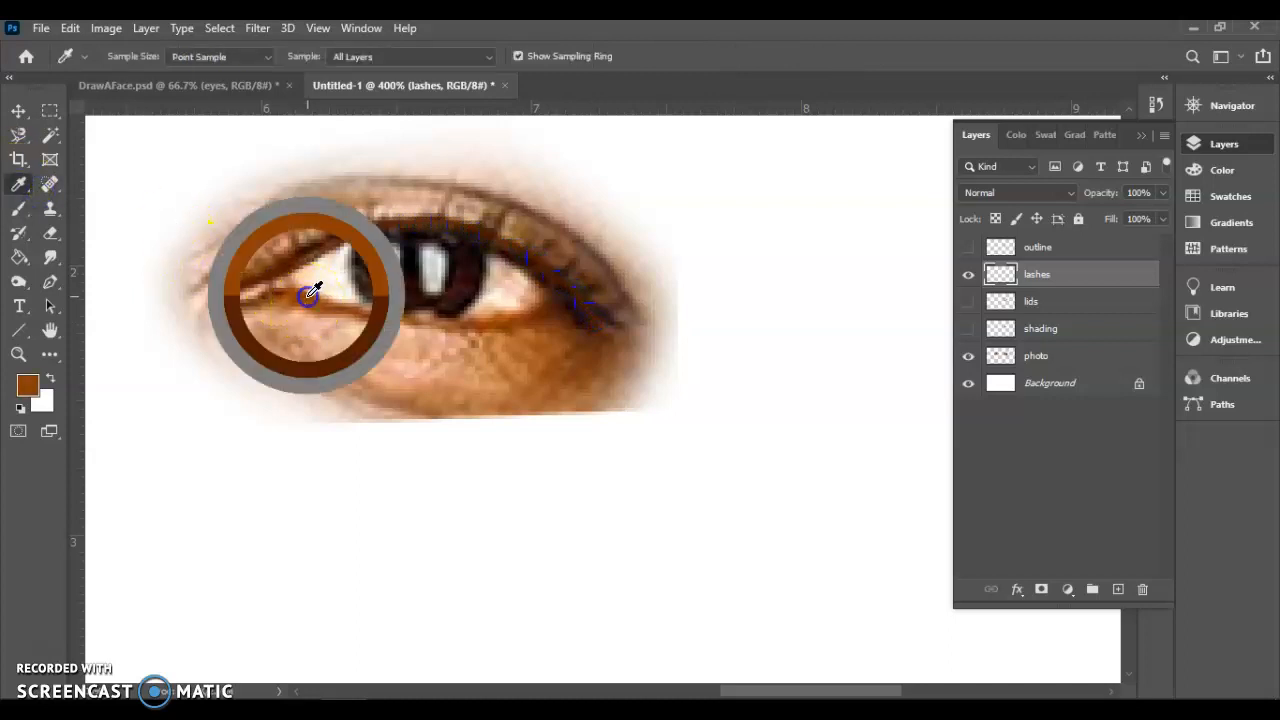
click(18, 208)
drag(215, 282, 240, 298)
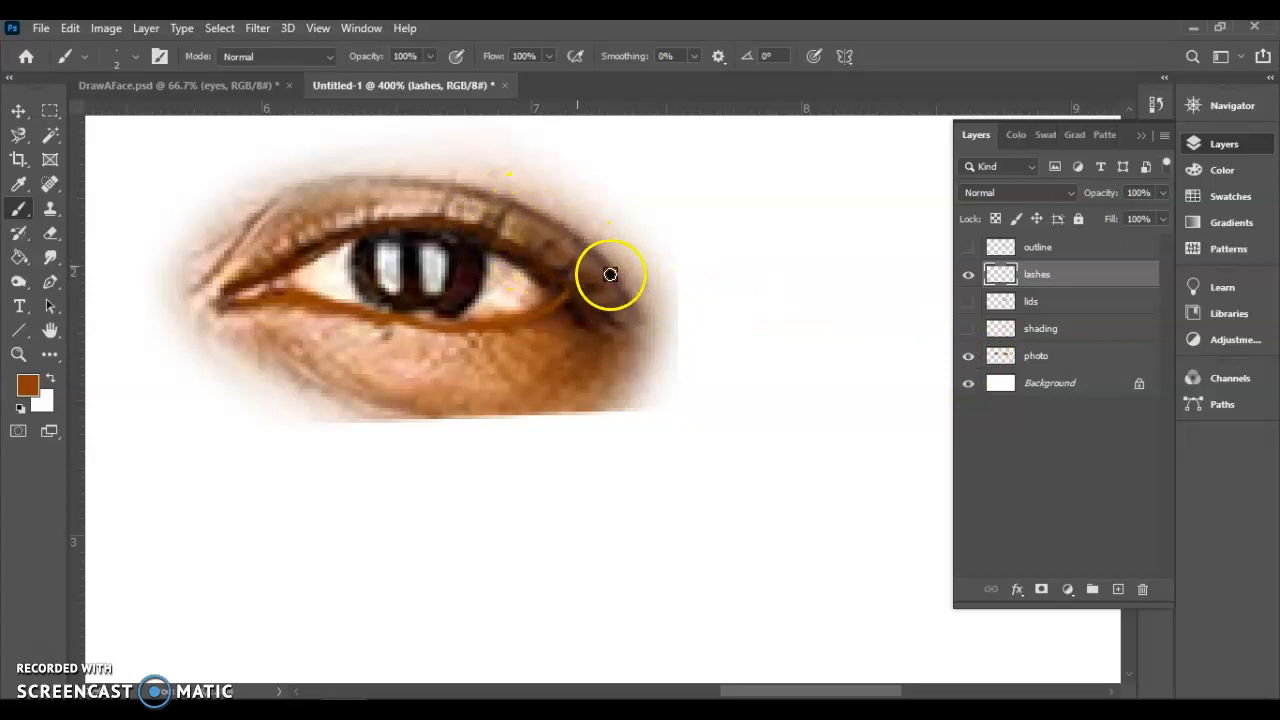
Hide the photo and pull the first lashes up from the outer upper lash line with a 2 px Smudge tool at 71% strength
click(968, 355)
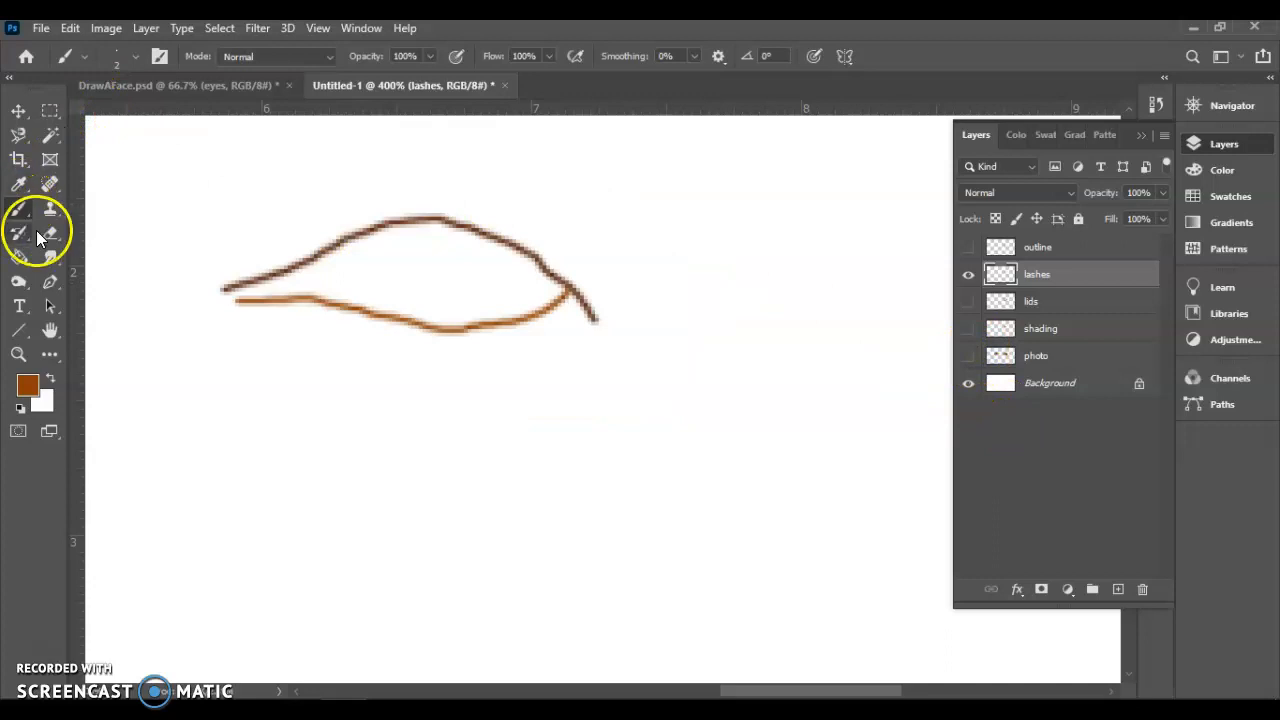
click(51, 258)
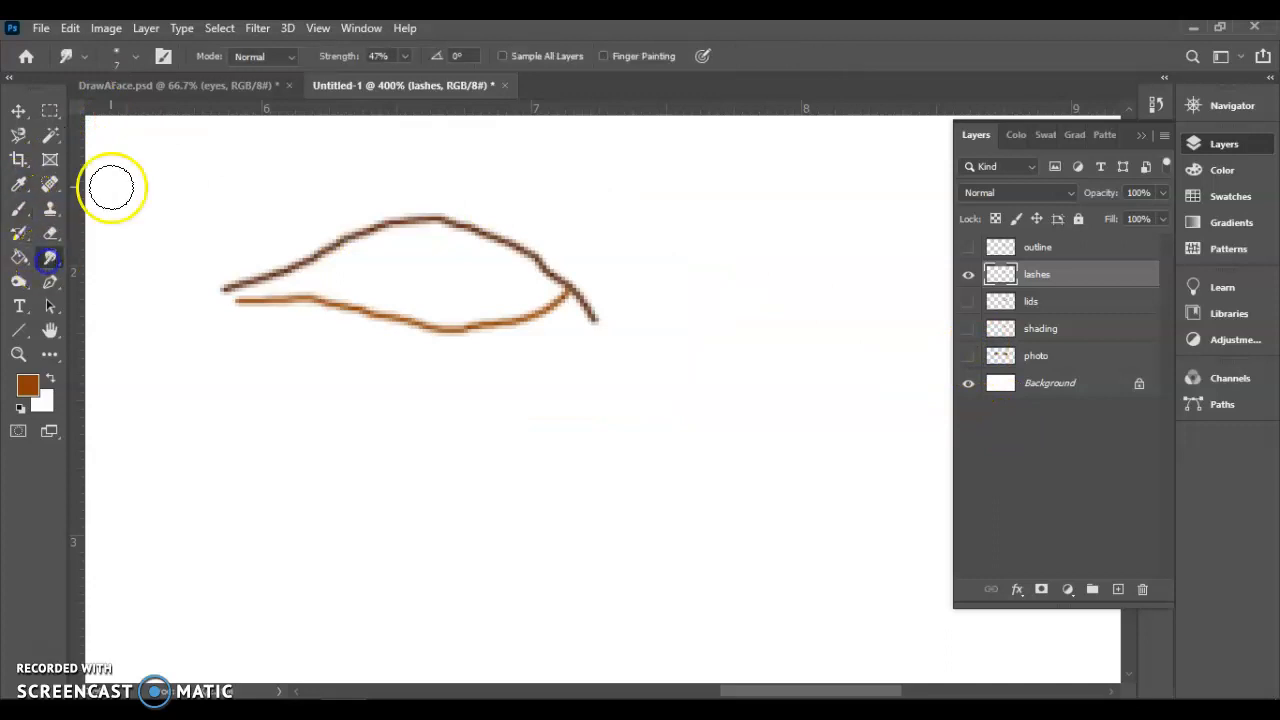
click(137, 55)
click(106, 117)
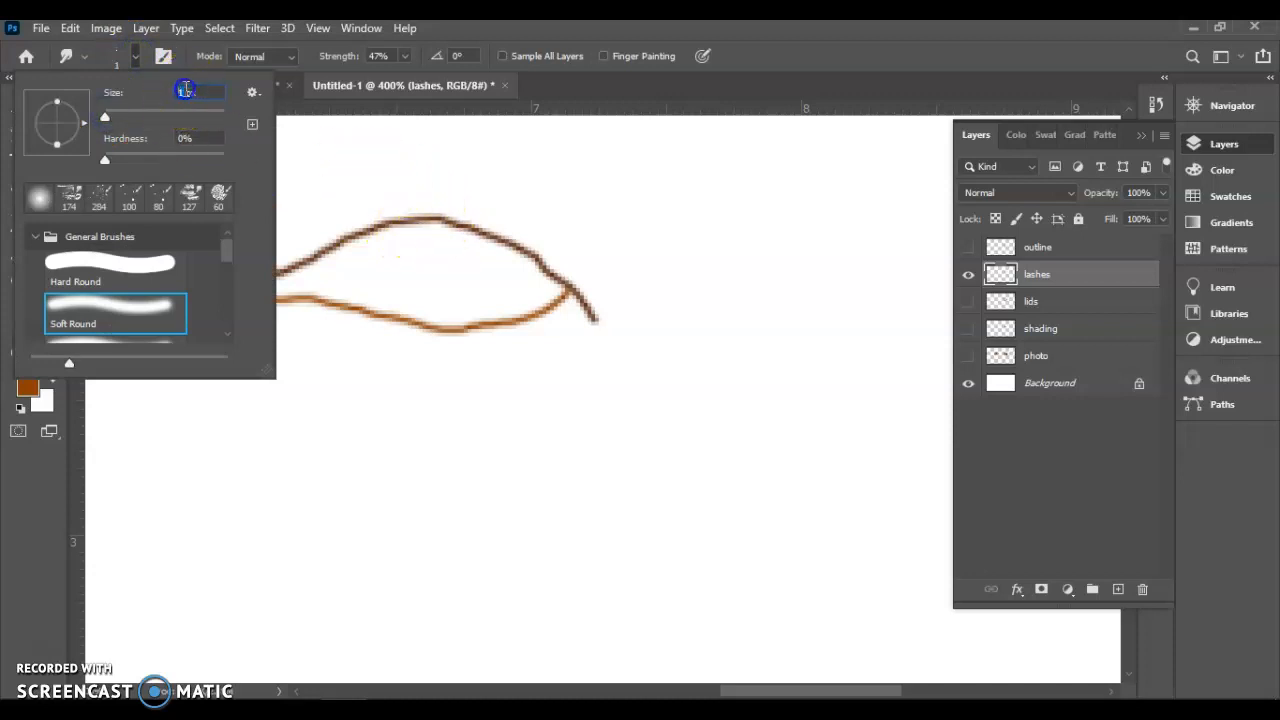
text(2)
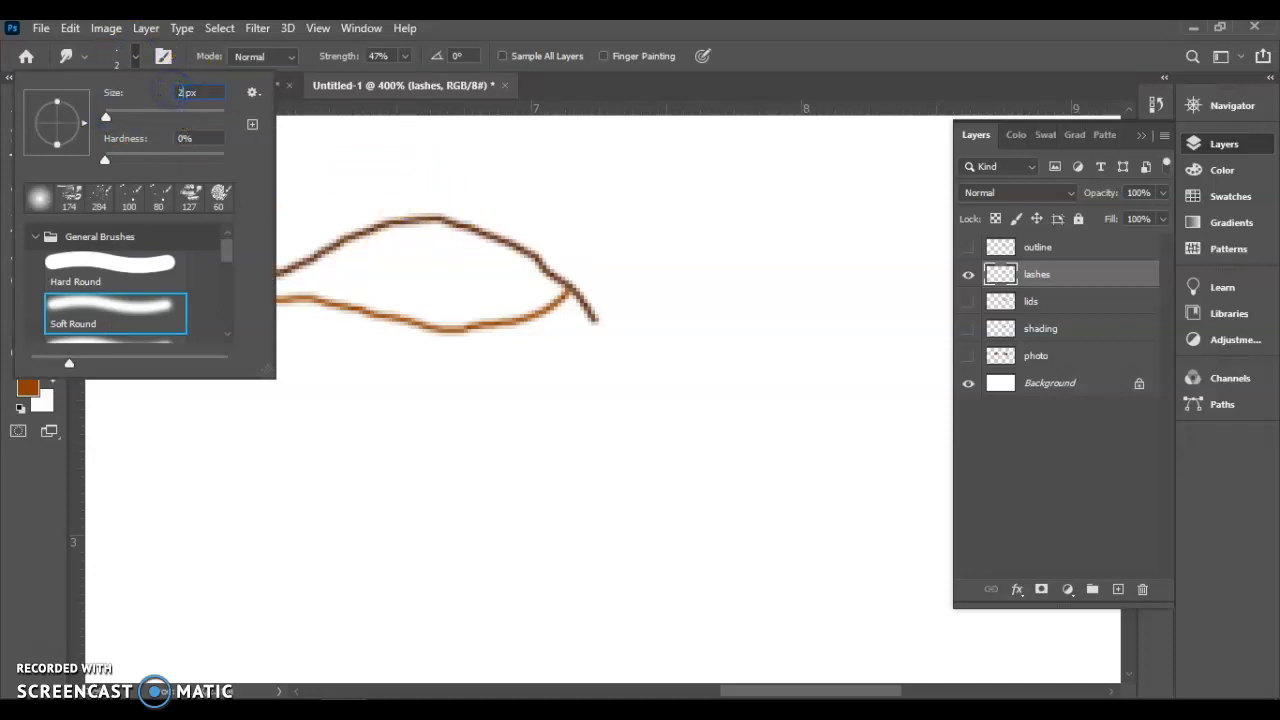
click(767, 58)
click(523, 242)
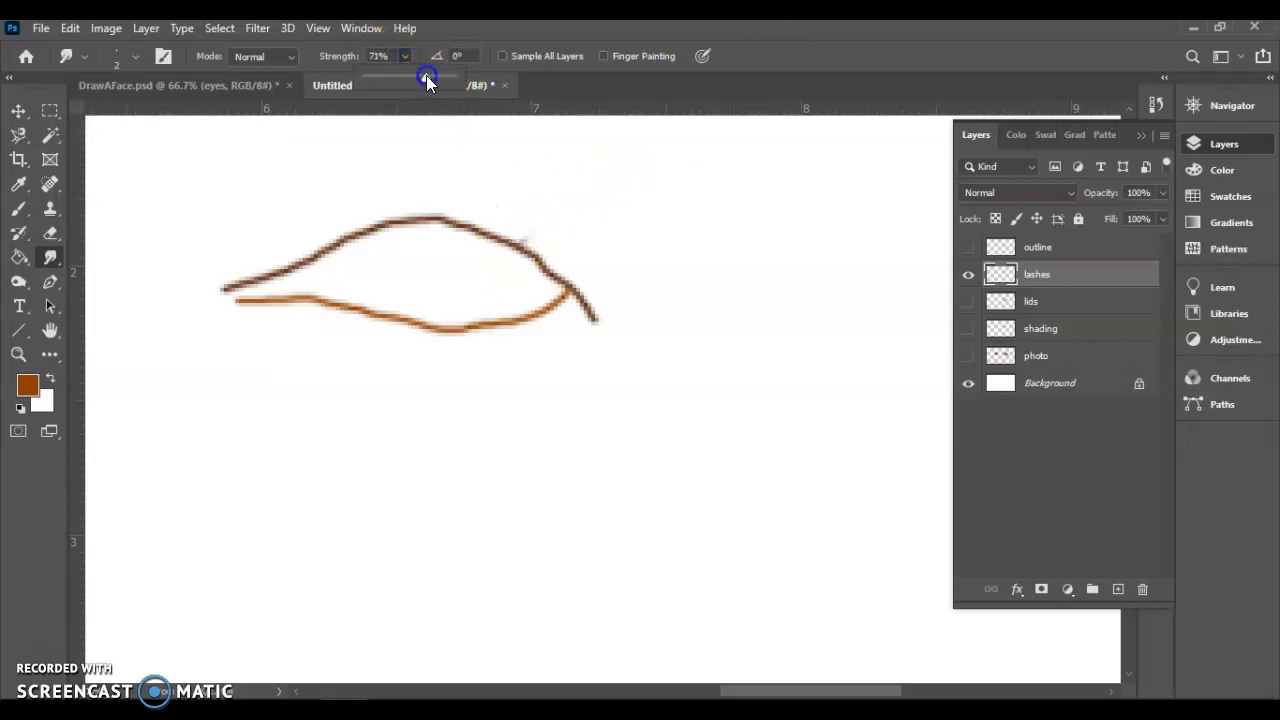
click(551, 206)
mouse_move(517, 243)
mouse_down()
mouse_move(531, 263)
mouse_move(571, 240)
mouse_move(537, 263)
mouse_move(552, 264)
mouse_up()
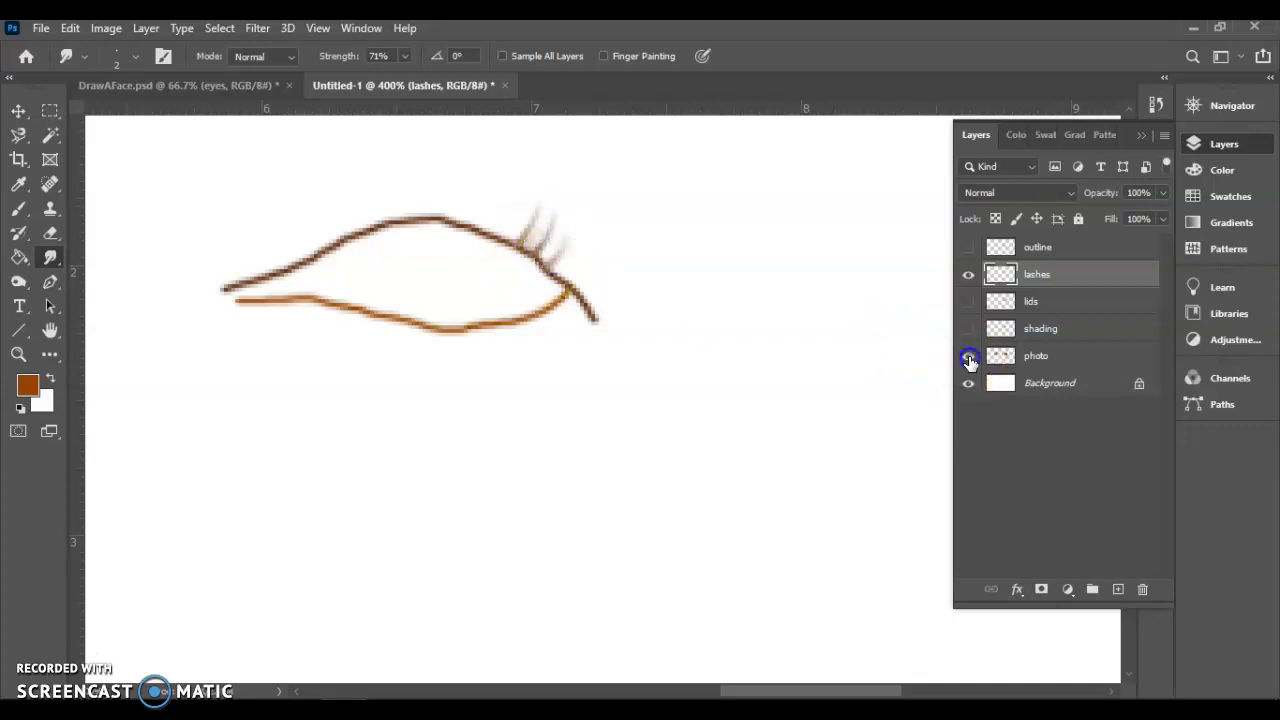
Check the lash directions against the photo and smudge more upper lashes from the outer corner to the centre of the lash line
click(968, 357)
click(968, 357)
drag(566, 274, 579, 270)
mouse_move(547, 276)
mouse_down()
mouse_move(574, 258)
mouse_move(551, 280)
mouse_up()
mouse_move(508, 240)
mouse_down()
mouse_move(523, 197)
mouse_move(503, 238)
mouse_move(506, 208)
mouse_move(477, 220)
mouse_move(476, 186)
mouse_up()
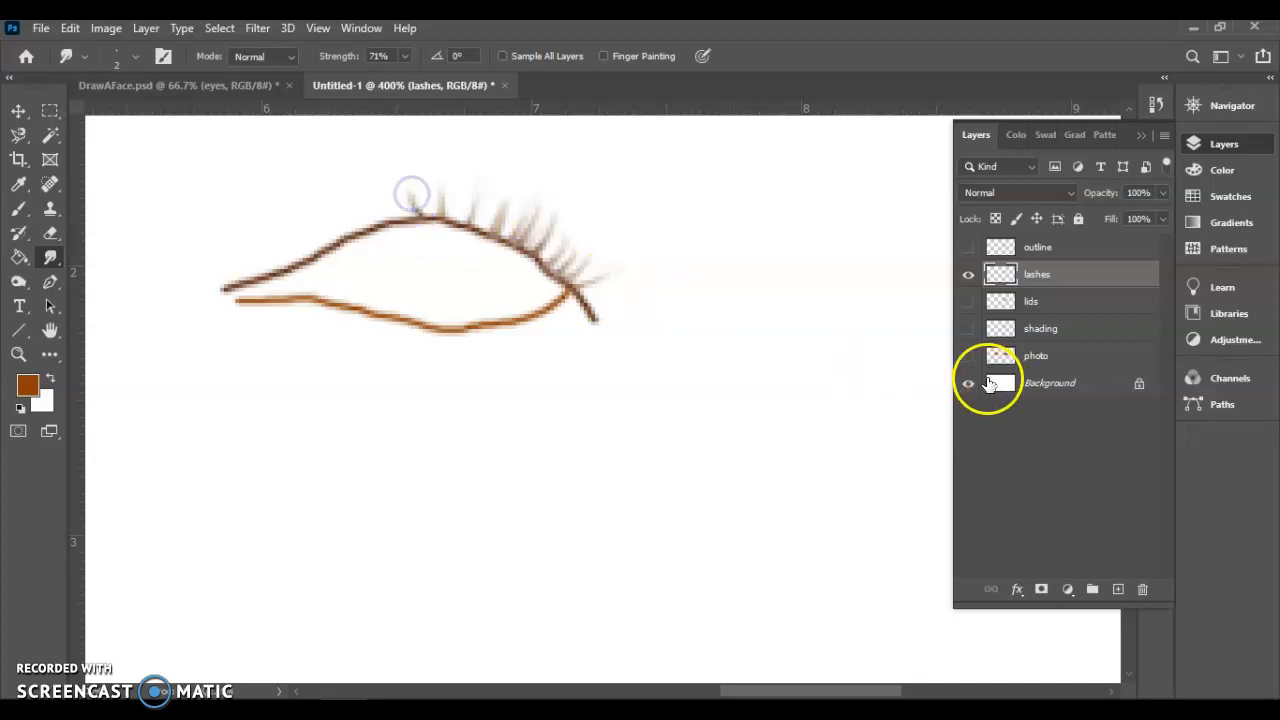
Smudge lashes along the inner upper lash line and the lower lash line, and show the lids and shading layers with the photo hidden
click(968, 355)
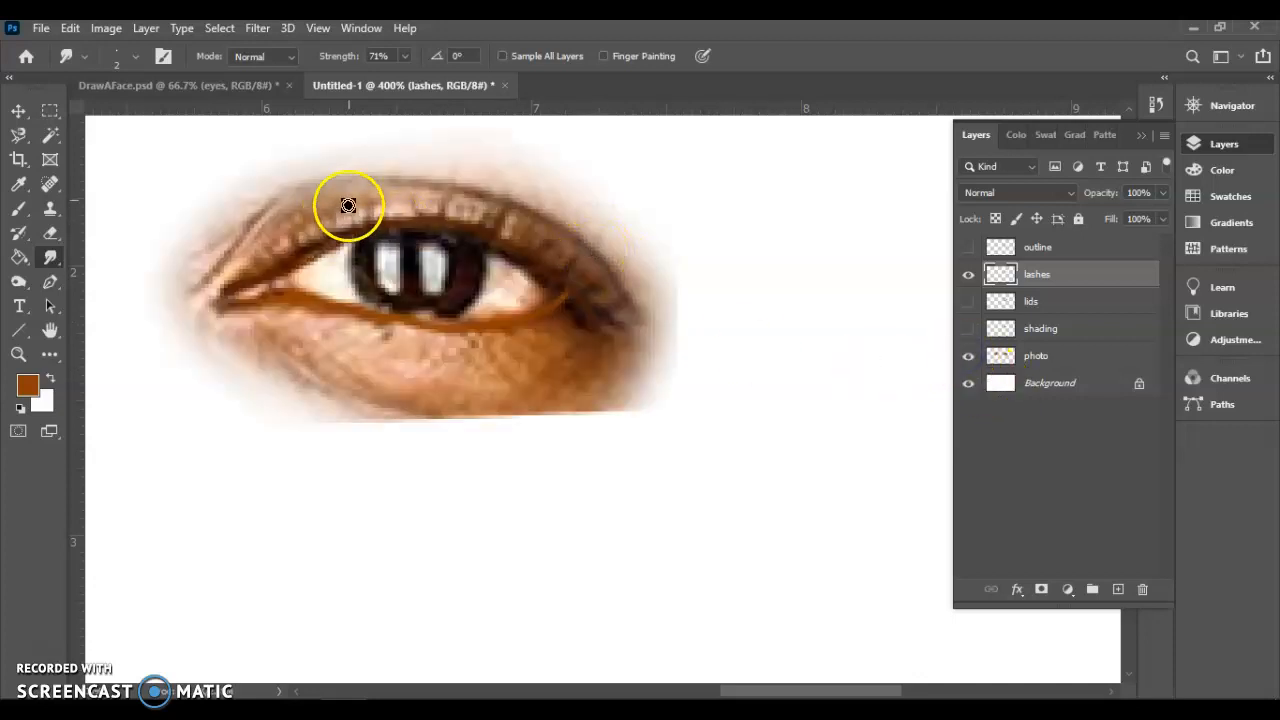
click(966, 355)
drag(400, 220, 396, 205)
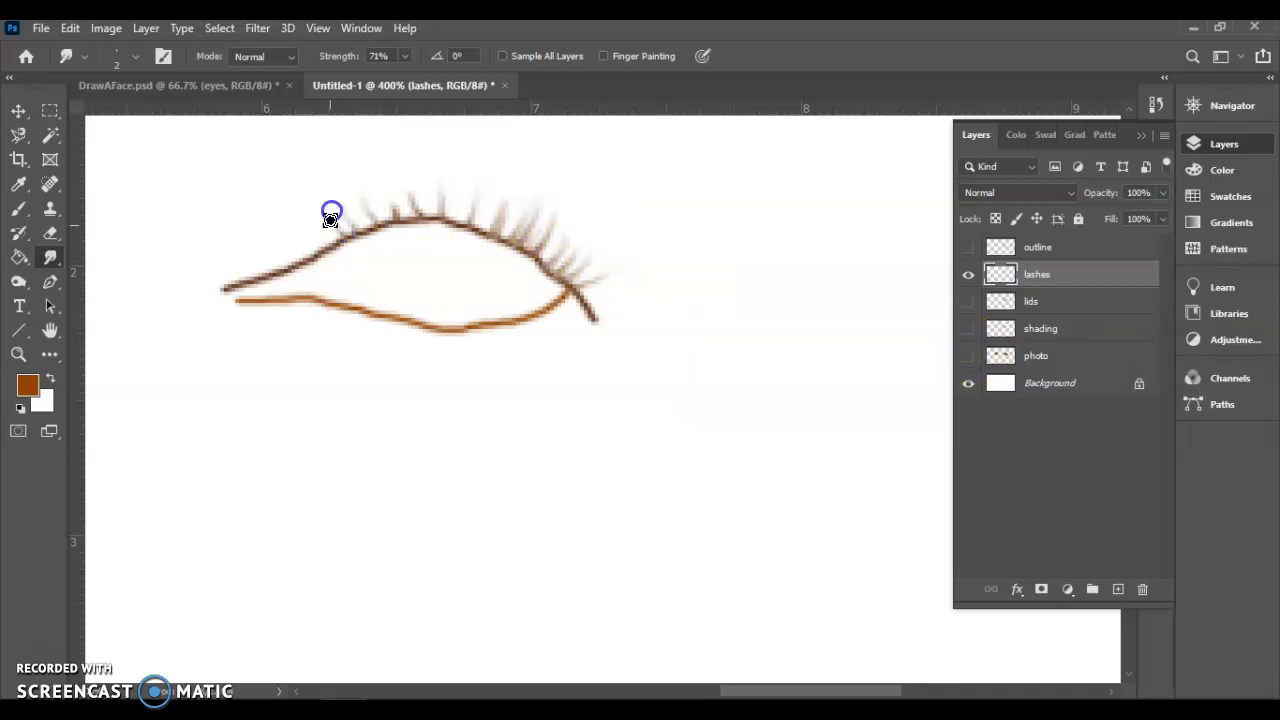
click(535, 257)
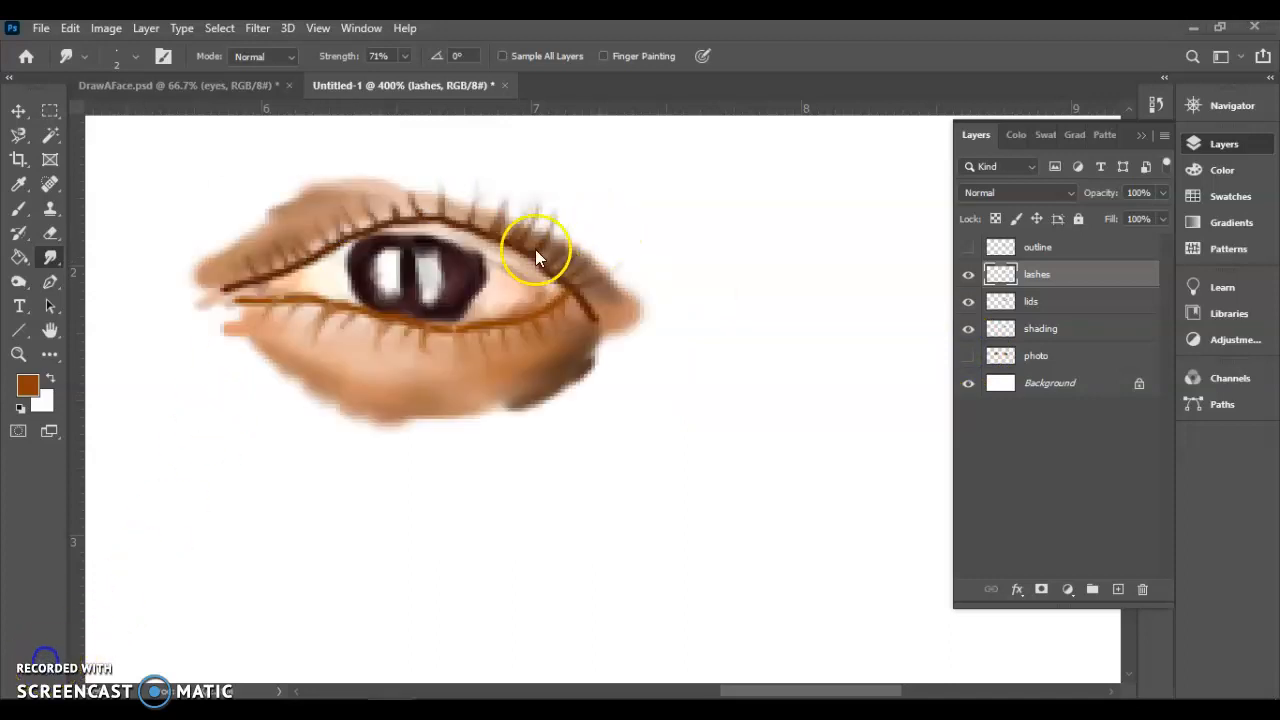
click(135, 58)
drag(106, 116, 116, 116)
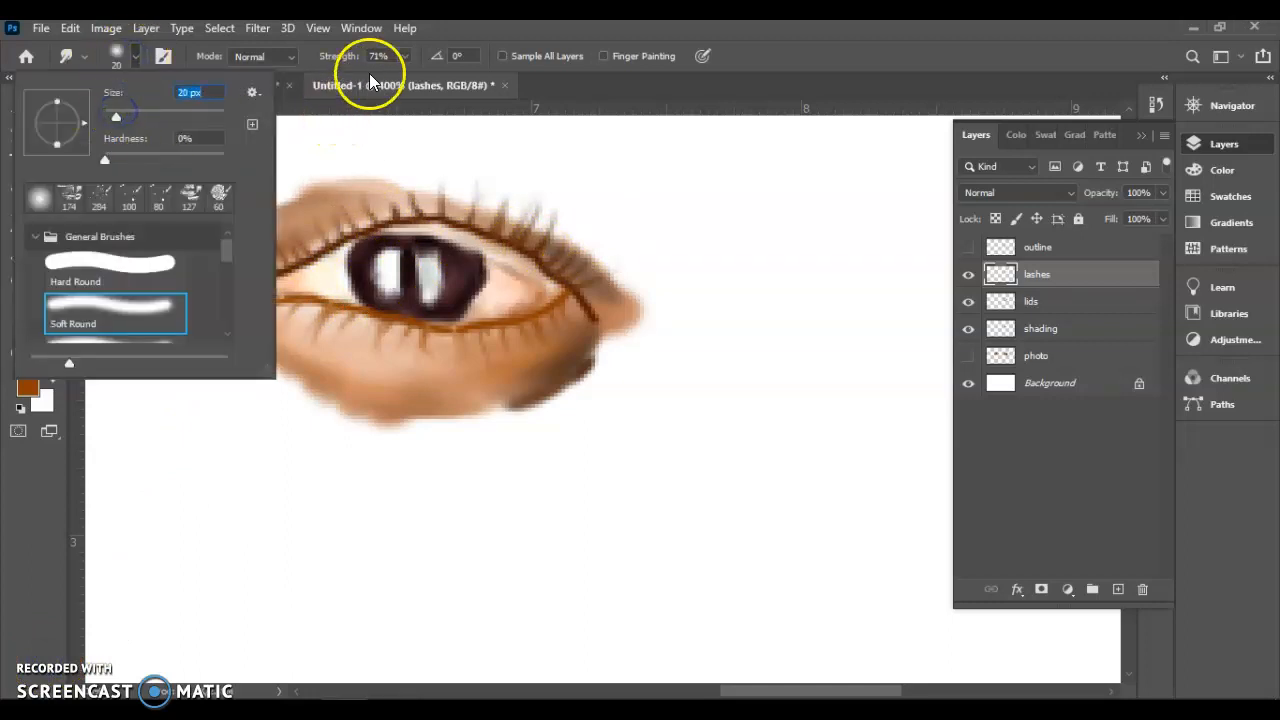
click(405, 58)
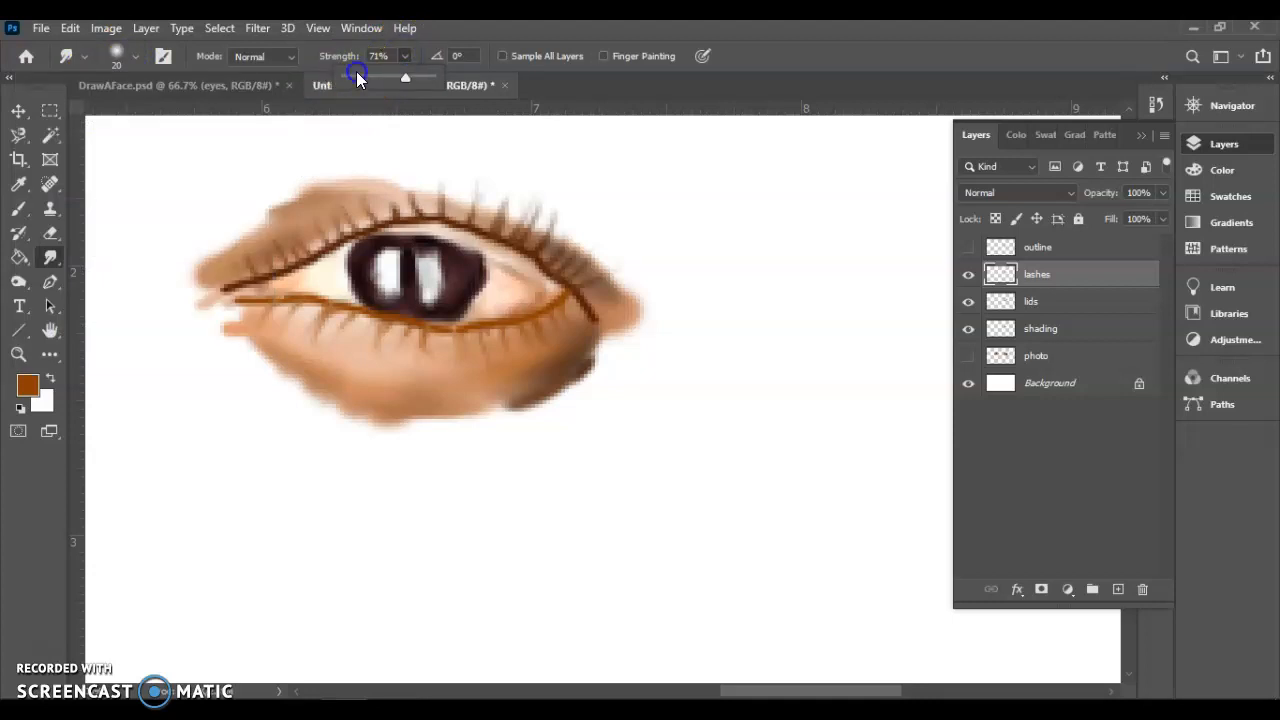
Fade the tips of the upper lashes with a soft 12 px Eraser at 21% opacity
click(50, 233)
drag(353, 56, 315, 87)
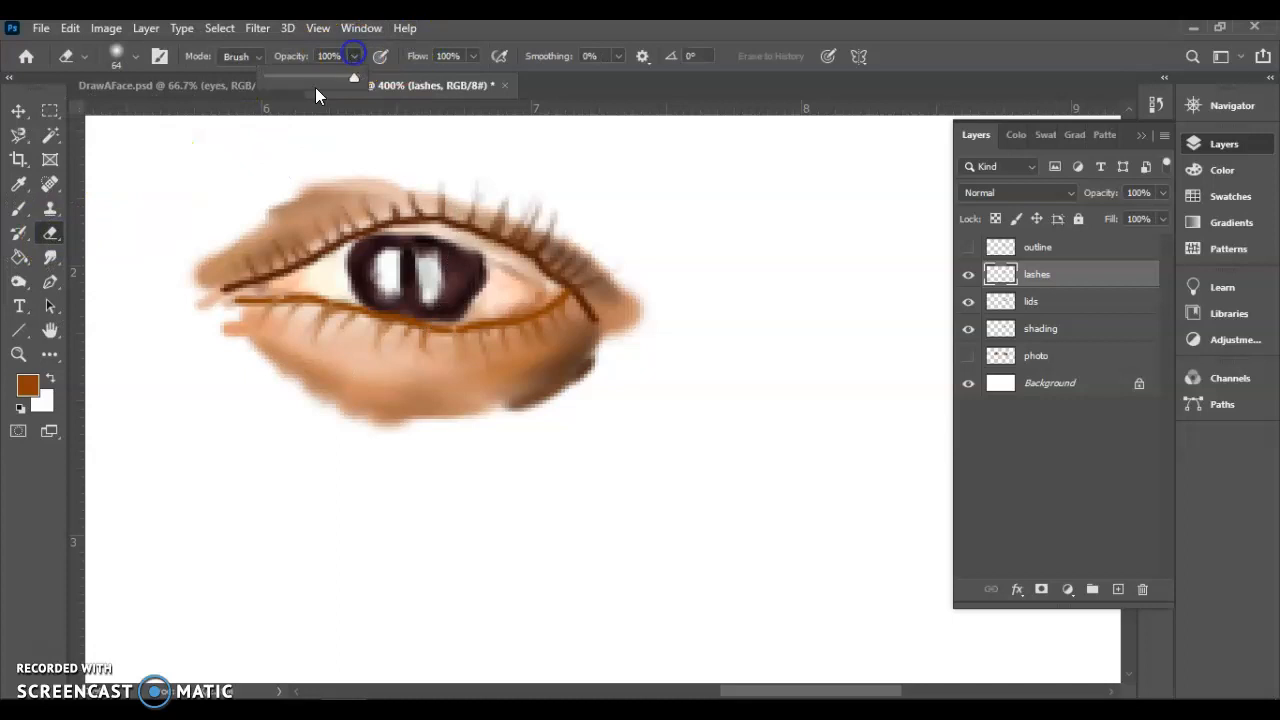
click(138, 56)
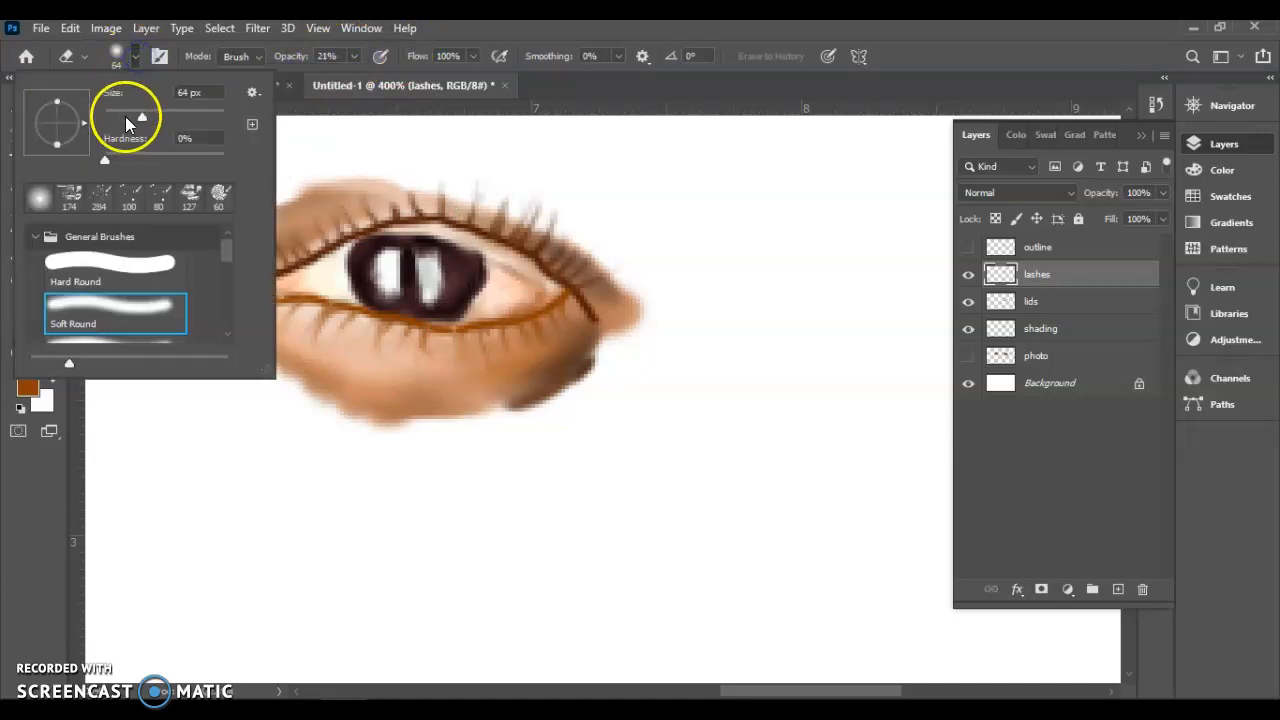
drag(110, 117, 114, 117)
click(550, 212)
mouse_move(525, 191)
mouse_down()
mouse_move(609, 237)
mouse_move(505, 181)
mouse_up()
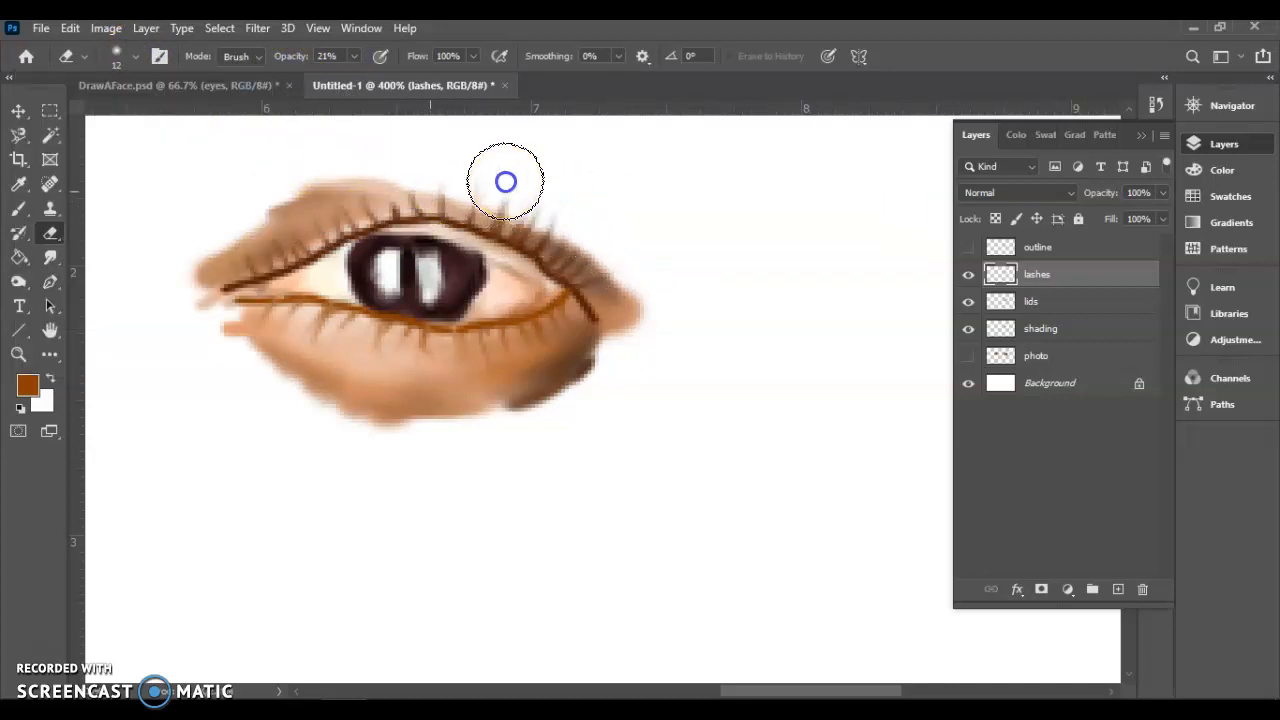
mouse_move(371, 177)
mouse_down()
mouse_move(293, 213)
mouse_move(327, 199)
mouse_move(215, 267)
mouse_move(330, 202)
mouse_up()
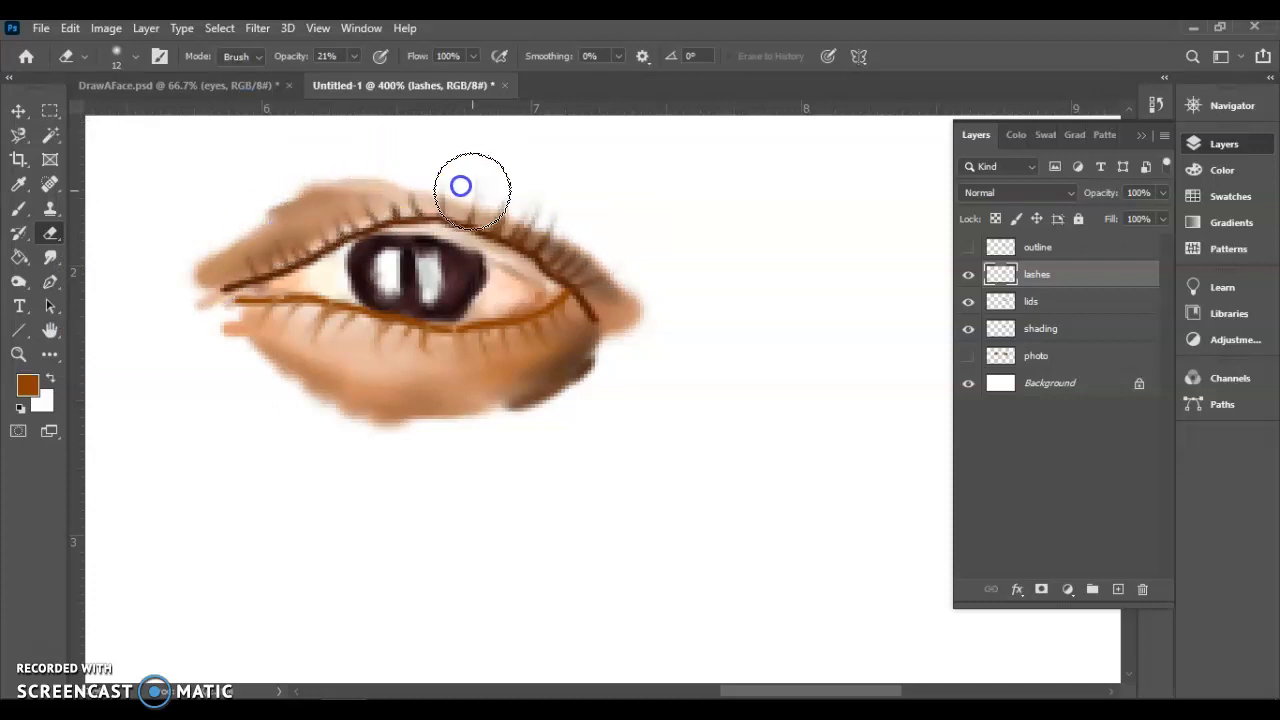
Fade the lower lash tips with the 12 px Eraser and lightly erase along the lower lash line at 1 px
mouse_move(577, 232)
mouse_down()
mouse_move(305, 183)
mouse_move(205, 324)
mouse_move(323, 345)
mouse_move(380, 337)
mouse_up()
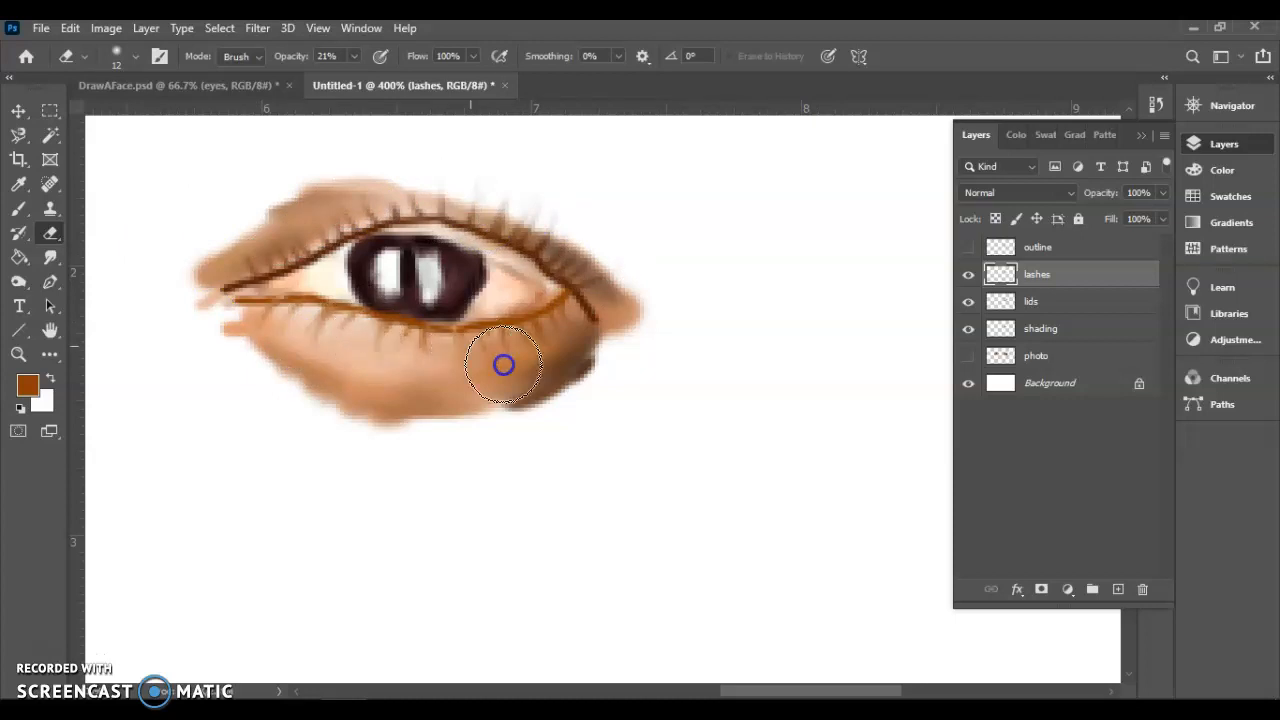
mouse_move(595, 334)
mouse_down()
mouse_move(500, 354)
mouse_move(322, 352)
mouse_up()
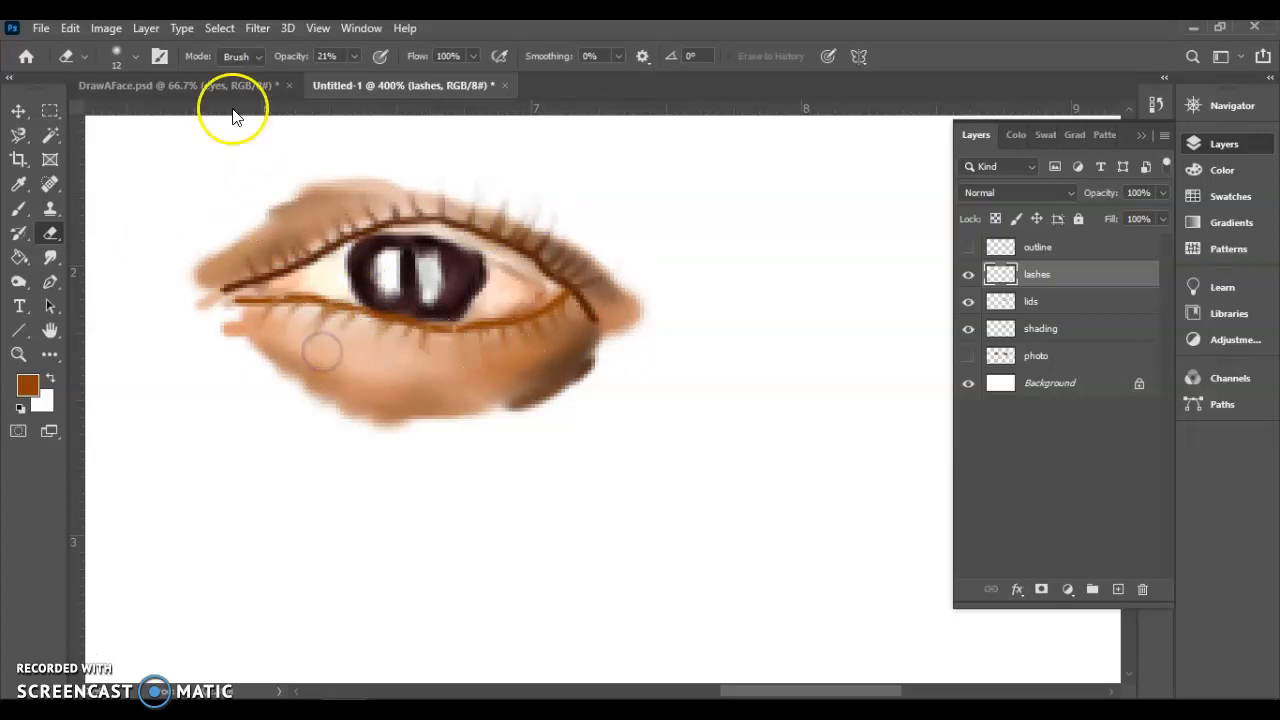
click(132, 56)
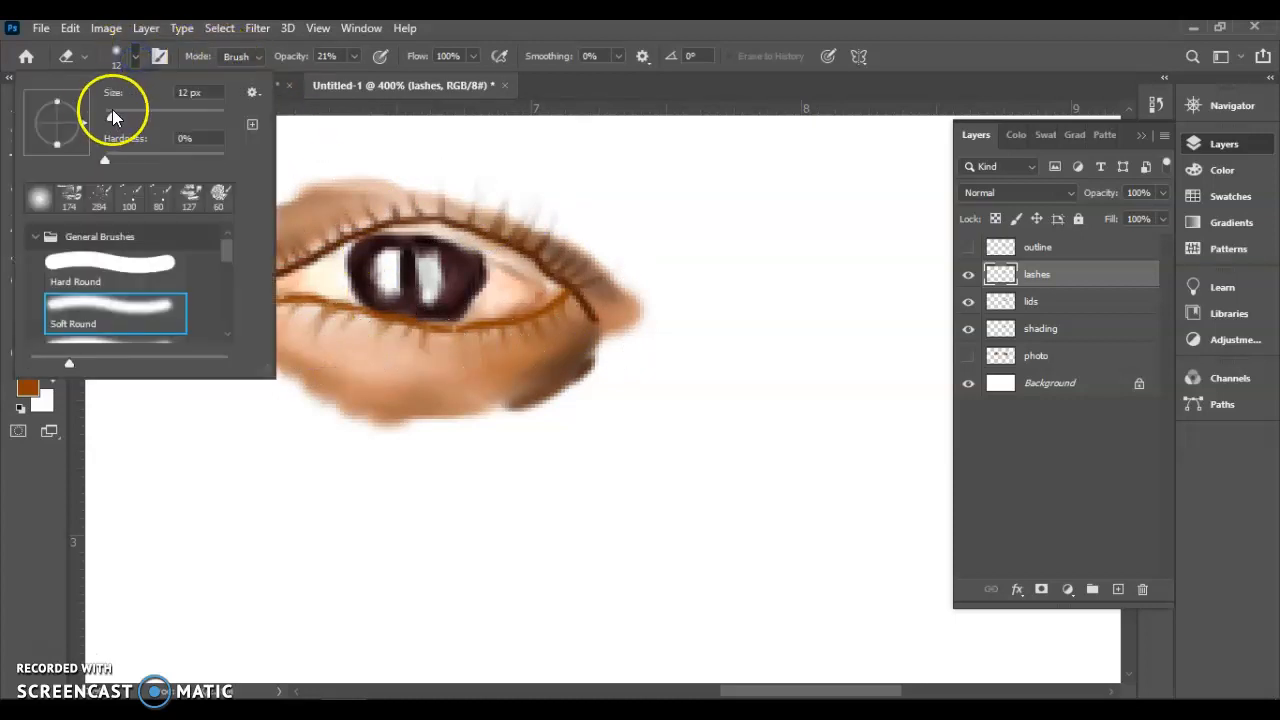
click(396, 318)
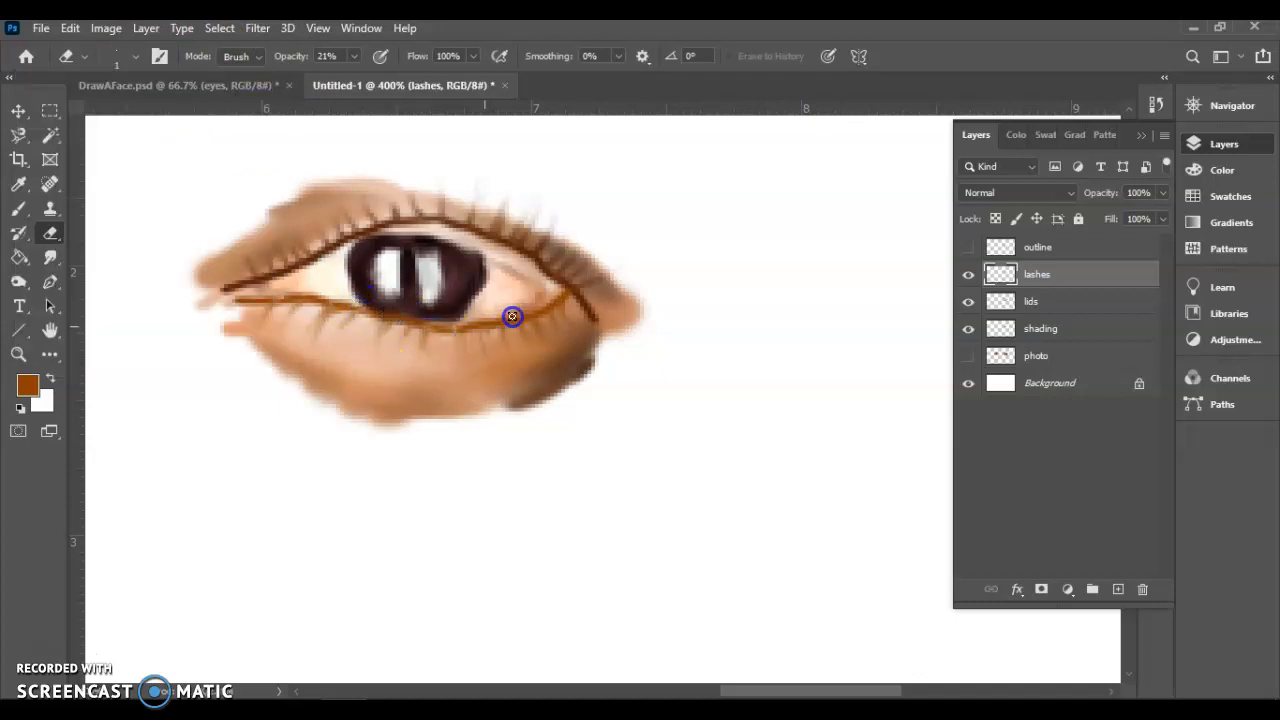
Try to lighten the upper lash line with the 9 px Dodge tool on midtones at 27% exposure
click(18, 282)
right_click(18, 282)
click(403, 118)
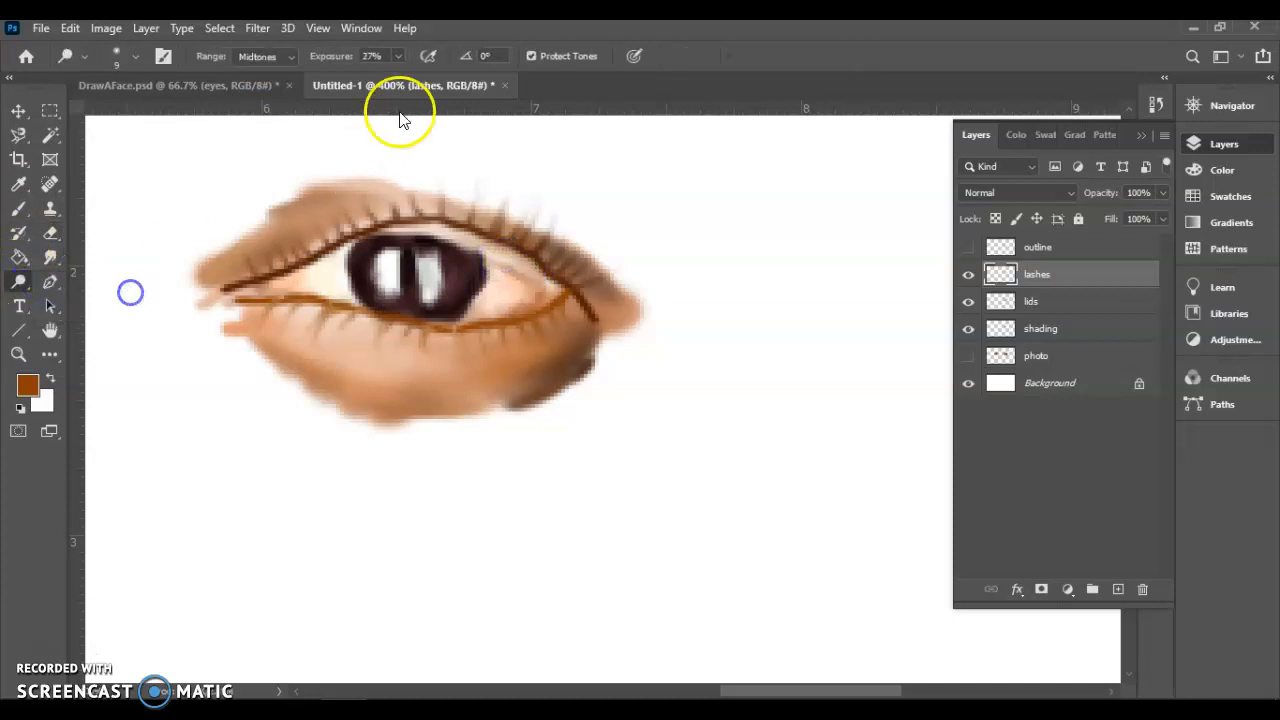
mouse_move(600, 343)
mouse_down()
mouse_move(523, 280)
mouse_move(518, 250)
mouse_move(481, 229)
mouse_up()
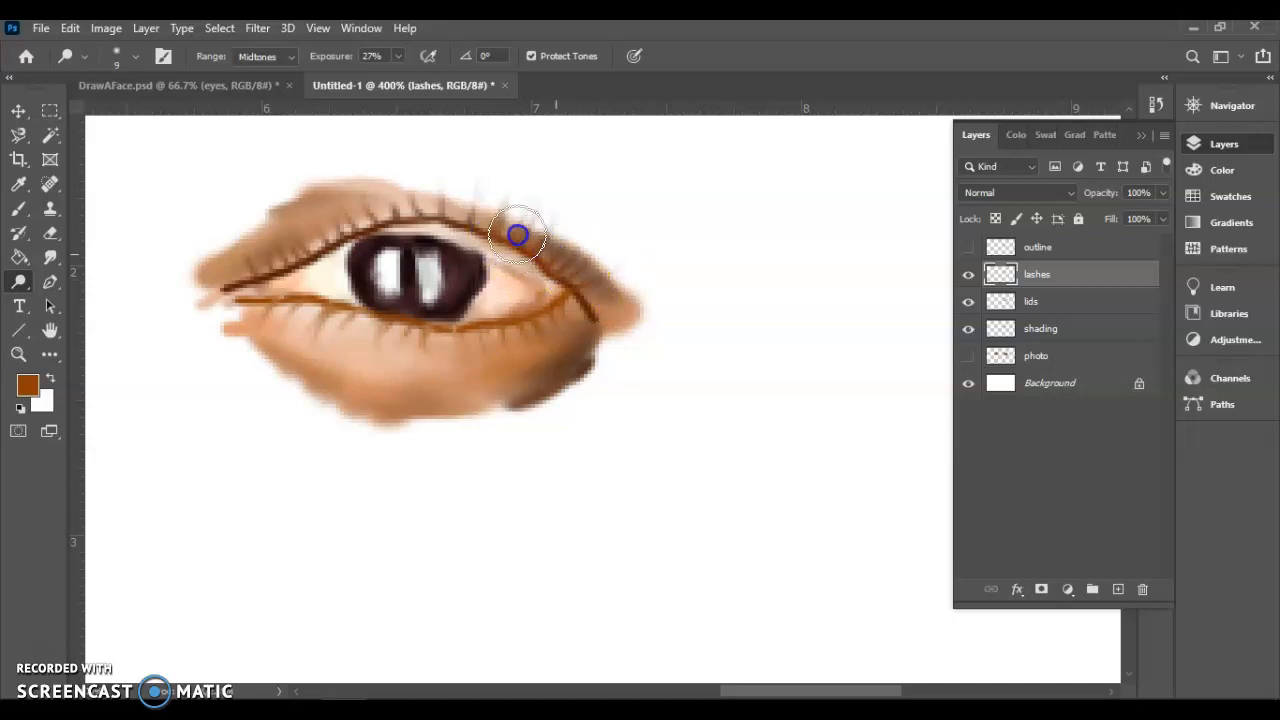
click(265, 57)
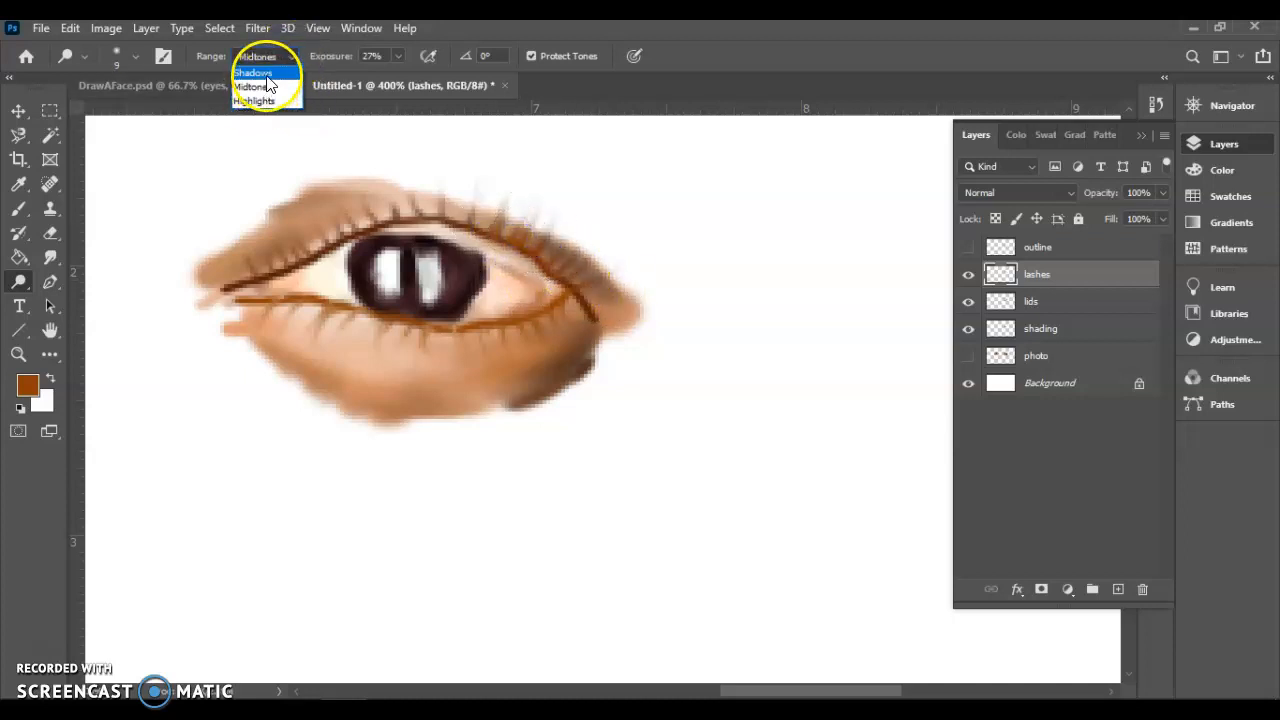
mouse_move(555, 260)
mouse_down()
mouse_move(478, 220)
mouse_move(548, 250)
mouse_move(580, 290)
mouse_up()
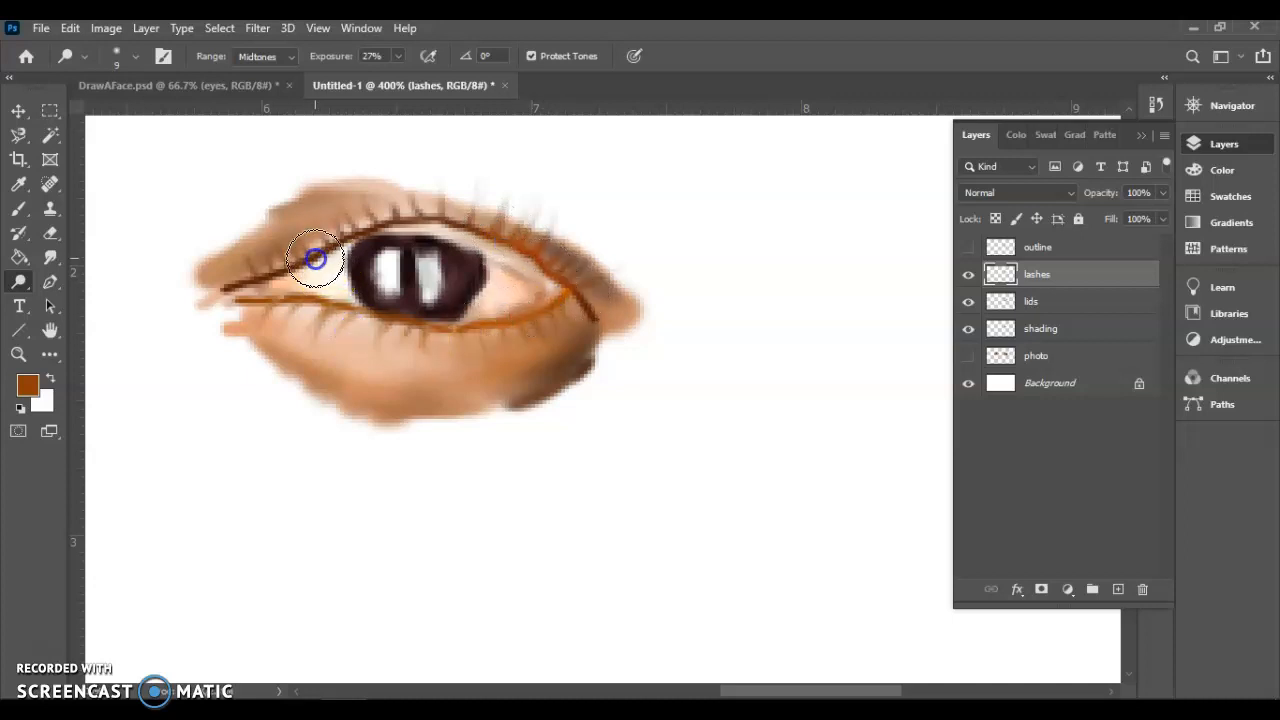
Darken the outer part of the upper lash line with the Burn tool
drag(24, 284, 105, 295)
click(537, 262)
mouse_move(537, 262)
mouse_down()
mouse_move(483, 209)
mouse_move(531, 337)
mouse_move(469, 358)
mouse_move(525, 292)
mouse_move(250, 334)
mouse_move(486, 223)
mouse_move(566, 251)
mouse_move(580, 286)
mouse_up()
Show the photo layer and move the photo directly below the drawn eye for comparison
click(18, 110)
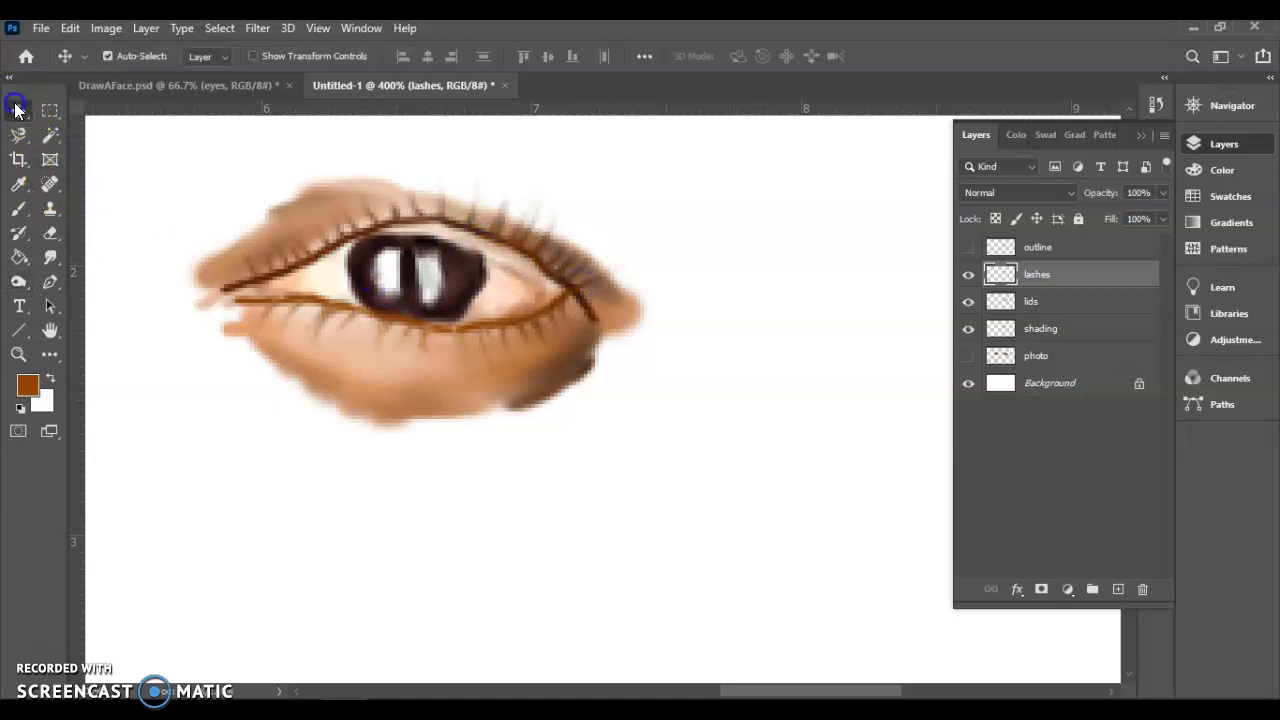
click(968, 355)
click(1063, 357)
mouse_move(657, 407)
mouse_down()
mouse_move(617, 514)
mouse_move(651, 635)
mouse_up()
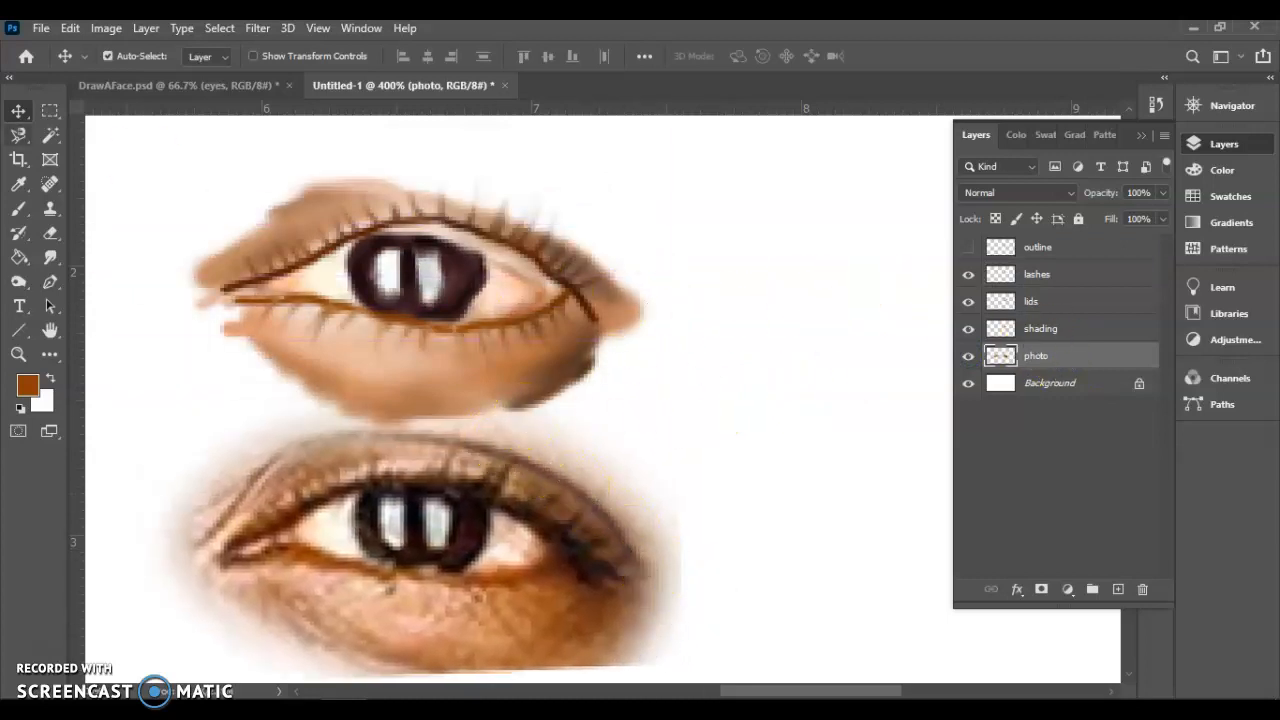
Sample a dark brown from the photo's upper lid and paint over the upper lash line on the lashes layer with the 2 px brush
click(18, 184)
drag(434, 471, 515, 497)
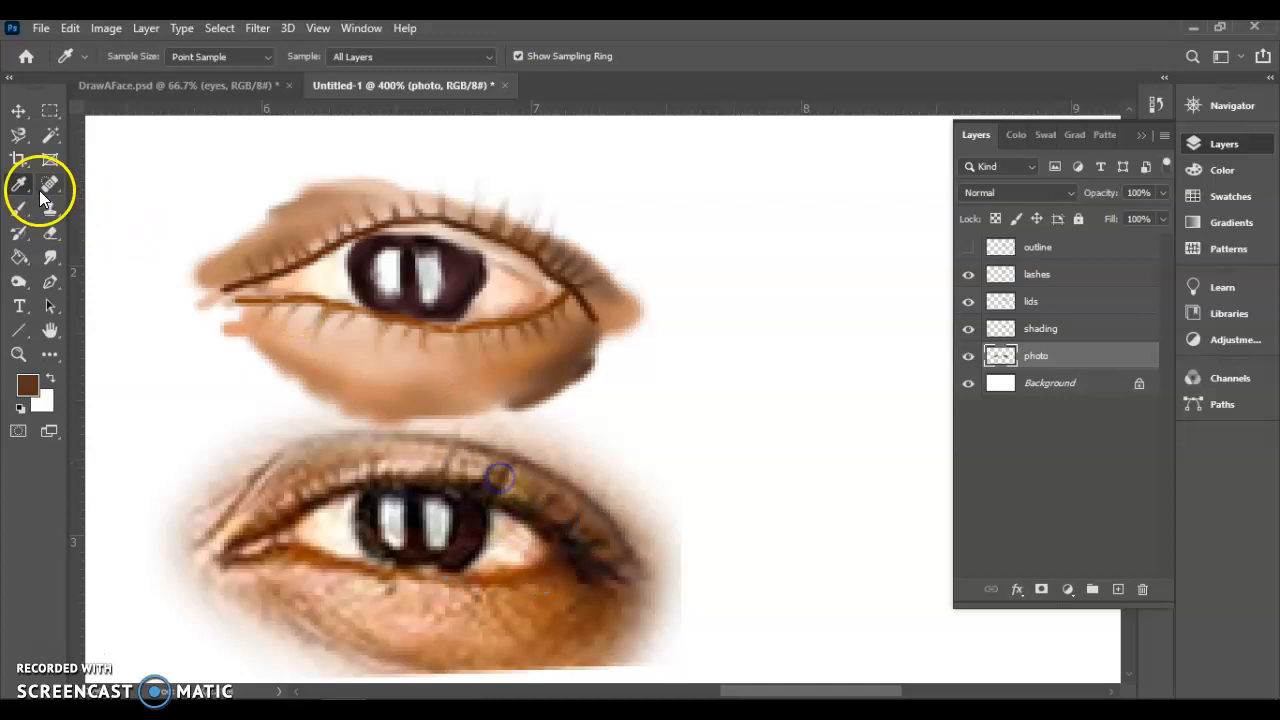
click(18, 208)
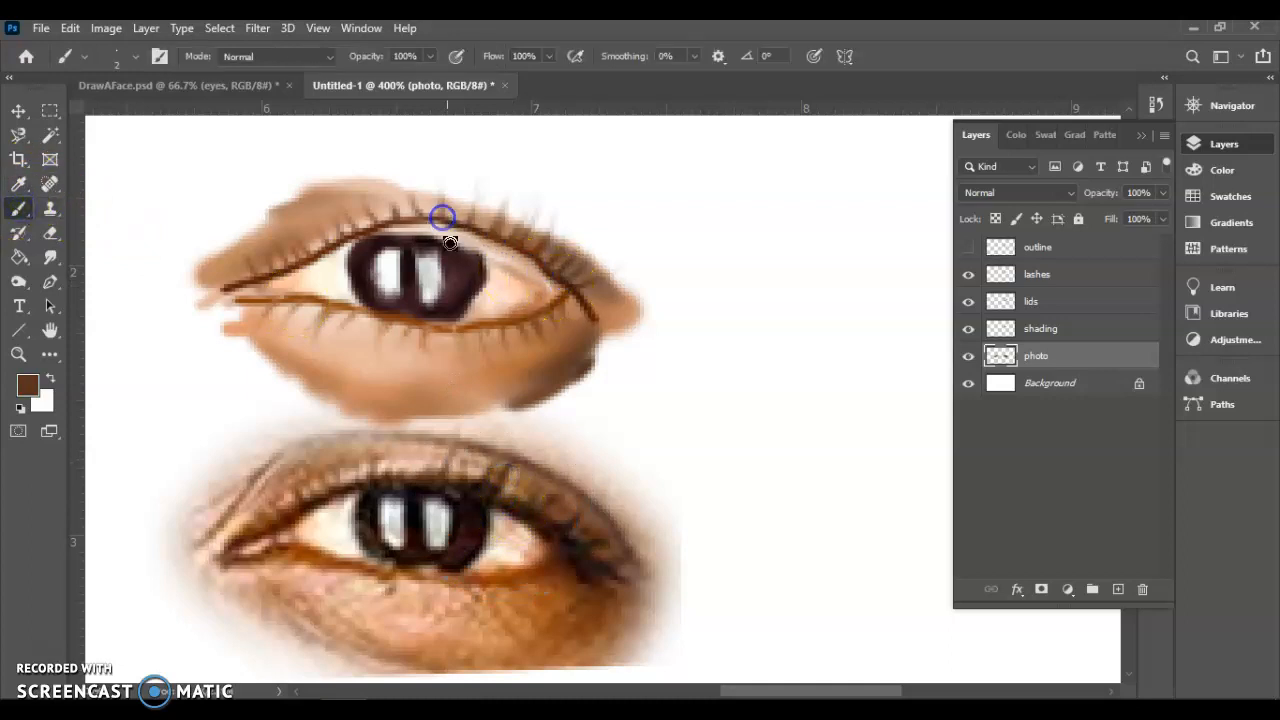
click(1070, 274)
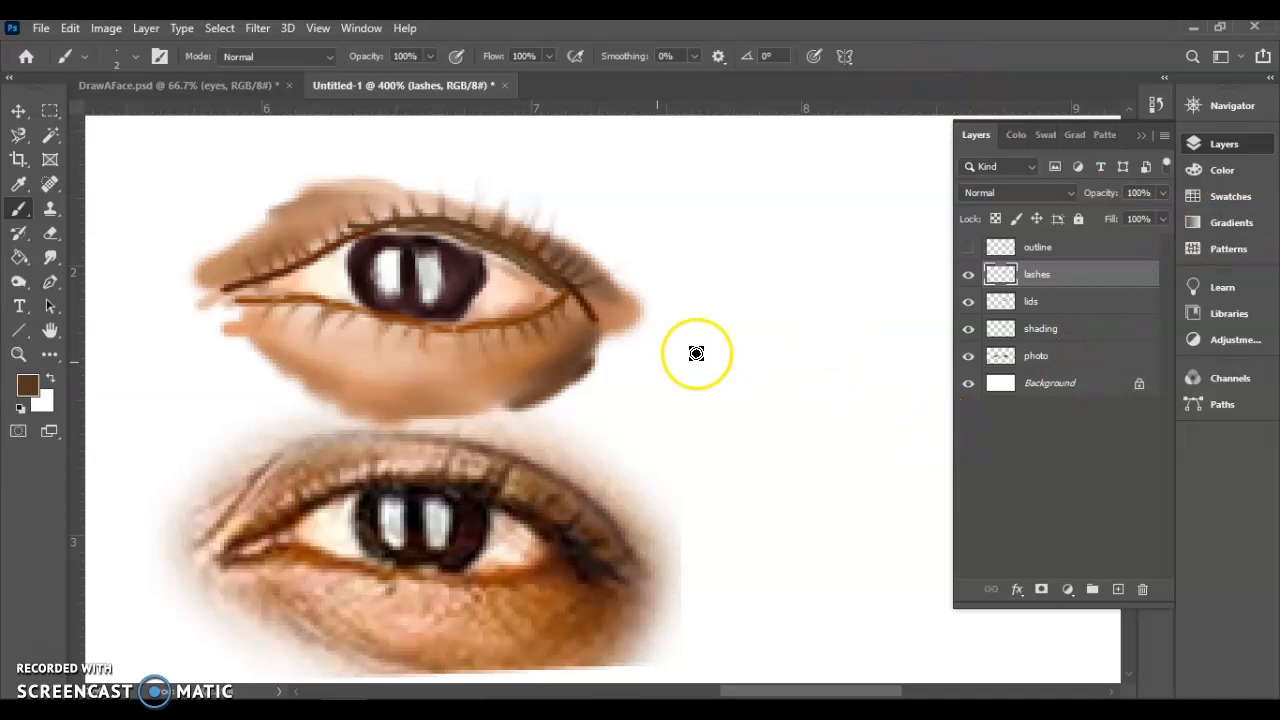
mouse_move(506, 435)
mouse_down()
mouse_move(427, 530)
mouse_move(405, 626)
mouse_up()
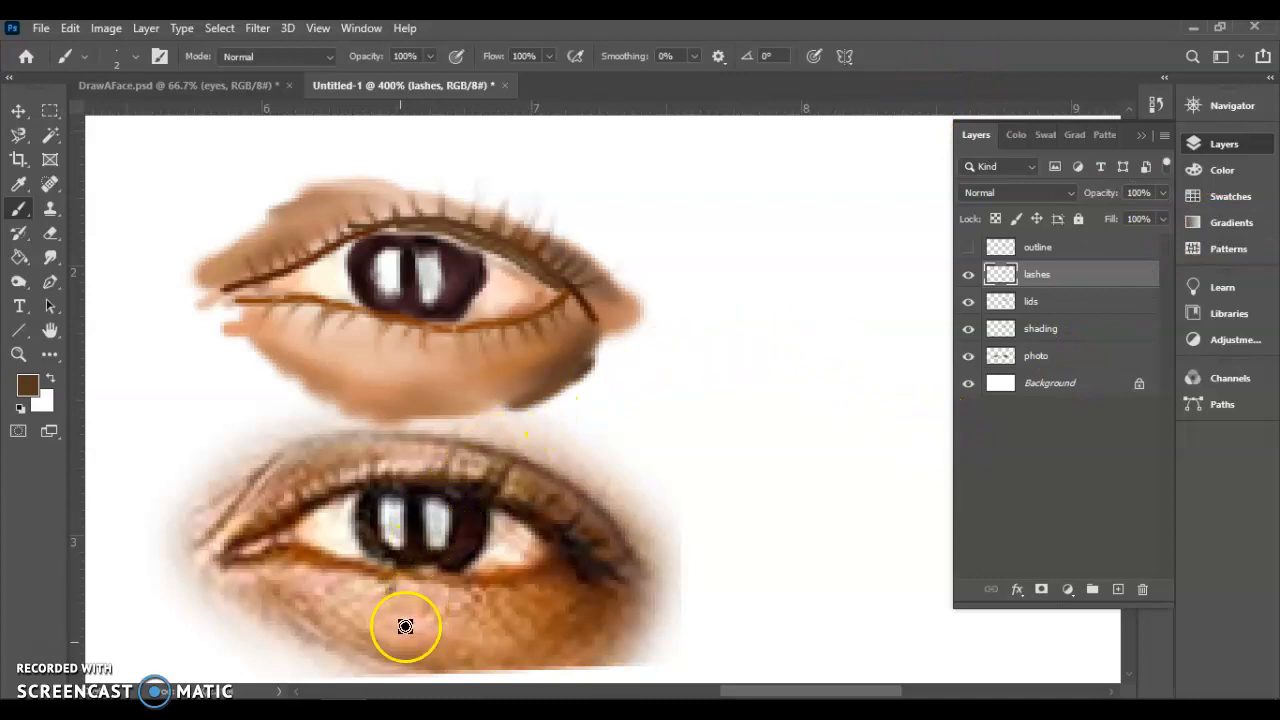